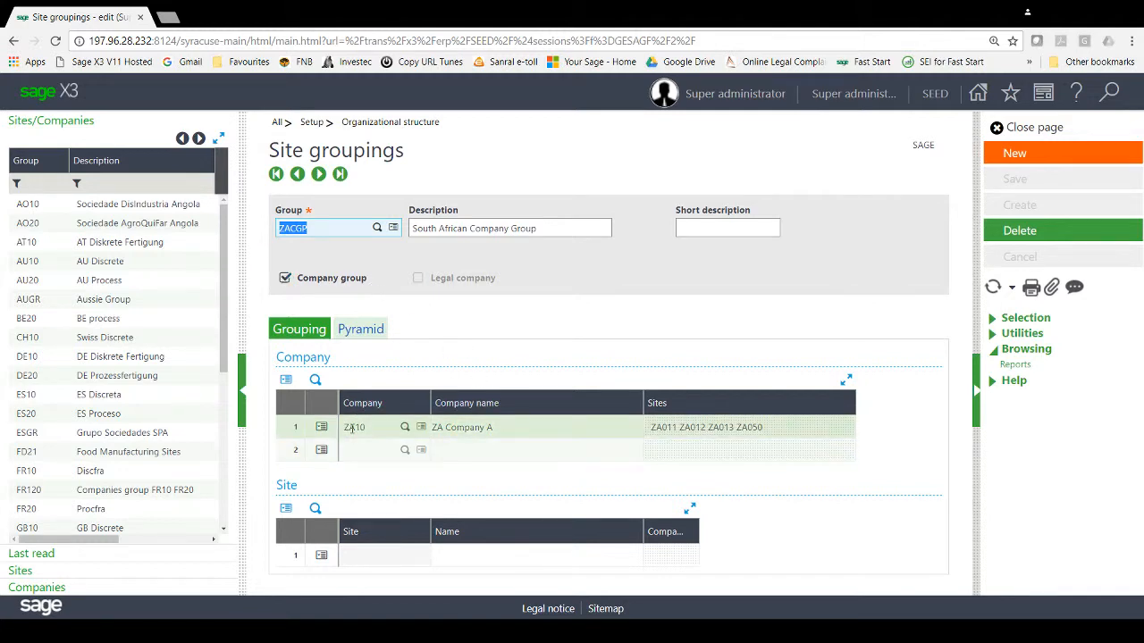
# Add company ZA20 to the South African Company Group (ZACGP) and save the grouping
pyautogui.click(371, 330)
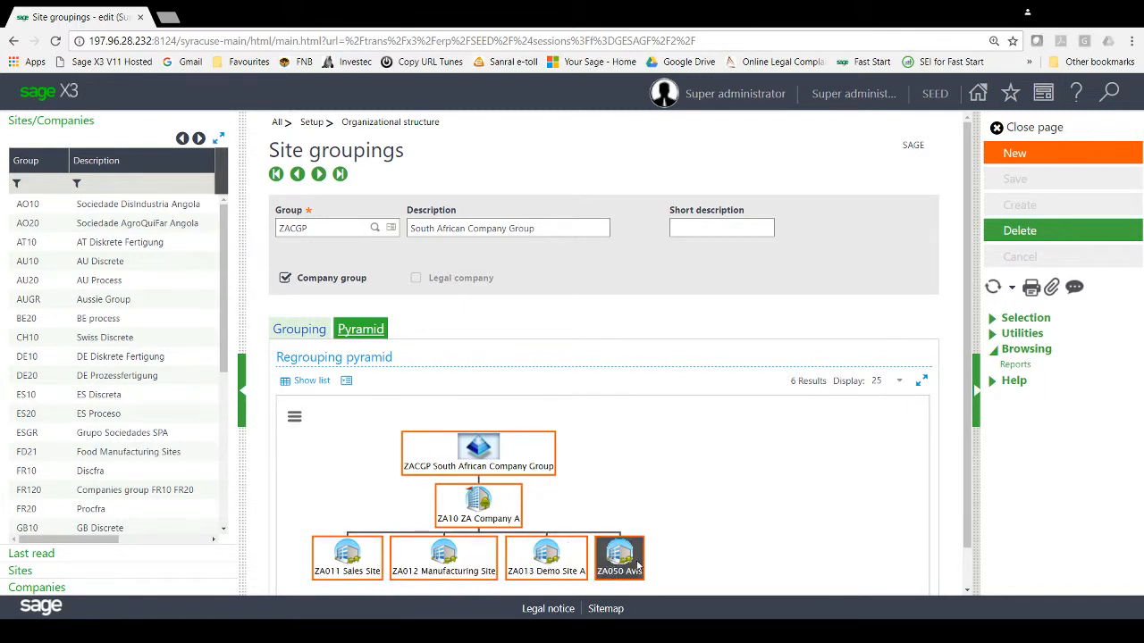
pyautogui.click(304, 330)
pyautogui.click(361, 452)
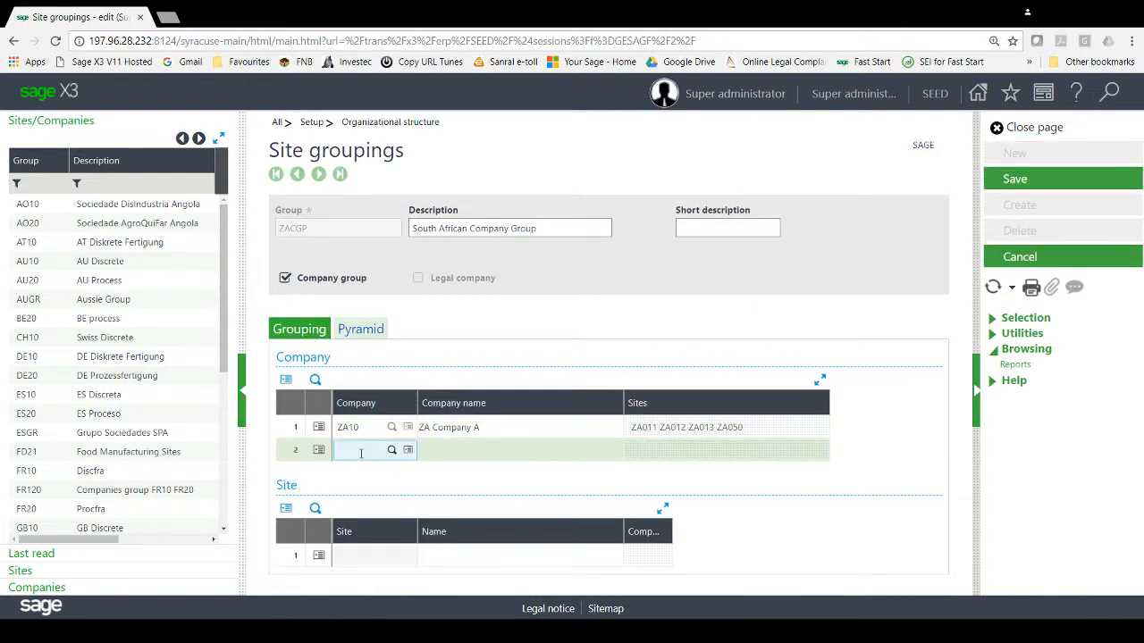
pyautogui.write('ZA20')
pyautogui.press('Tab')
pyautogui.click(1044, 181)
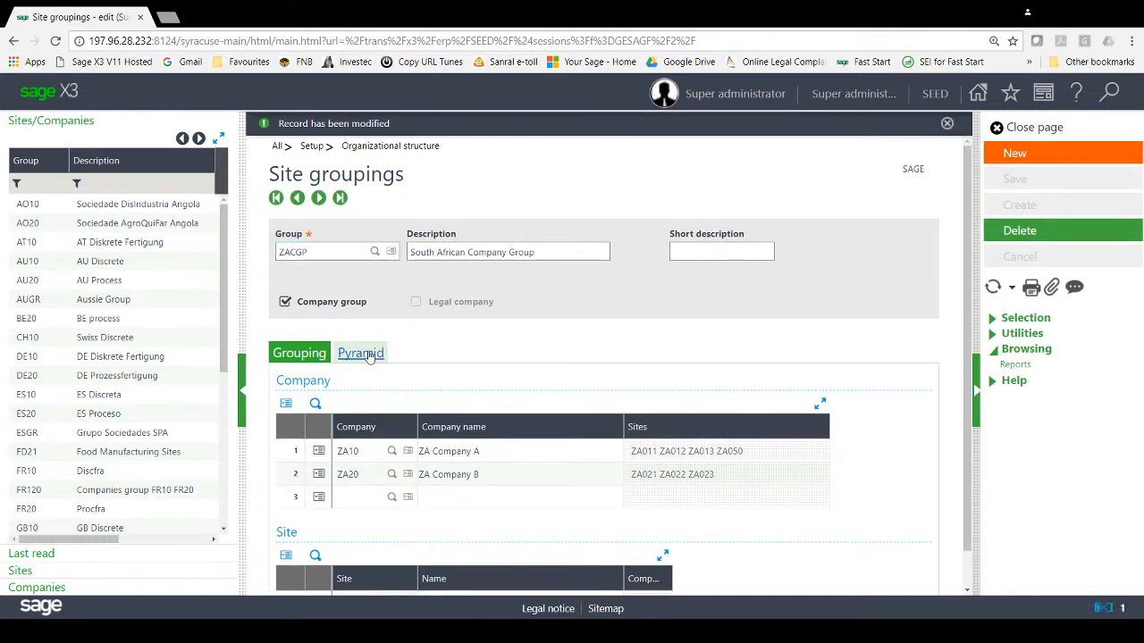
# Refresh the ZACGP record and examine its companies and sites in the regrouping pyramid
pyautogui.click(368, 354)
pyautogui.scroll(-2, 964, 385)
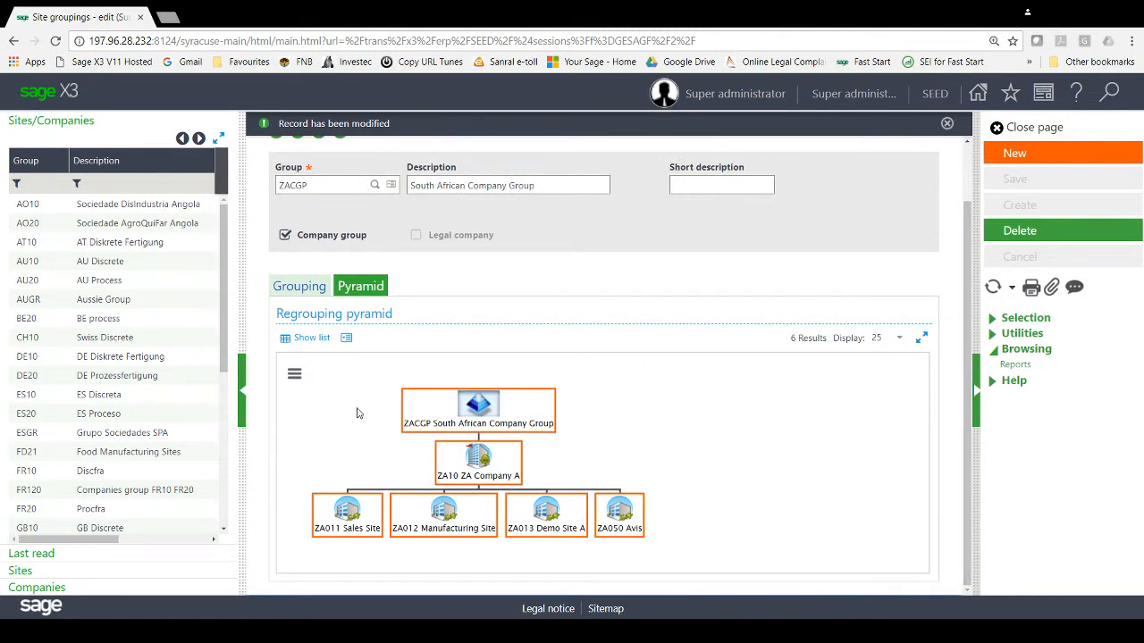
pyautogui.click(993, 287)
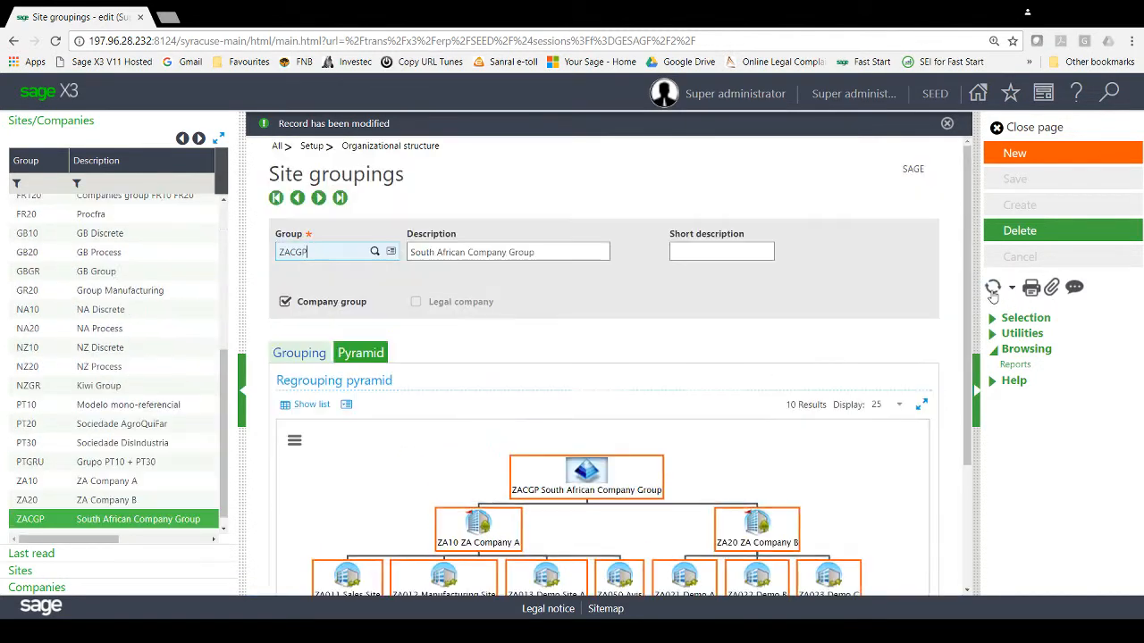
pyautogui.click(242, 384)
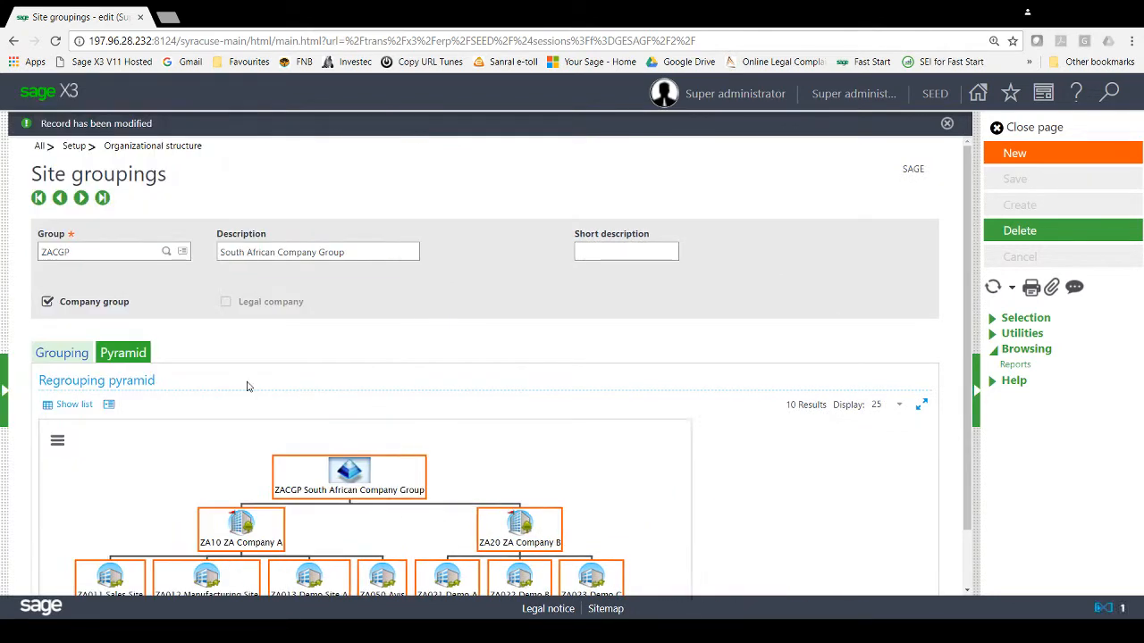
pyautogui.scroll(-1, 970, 335)
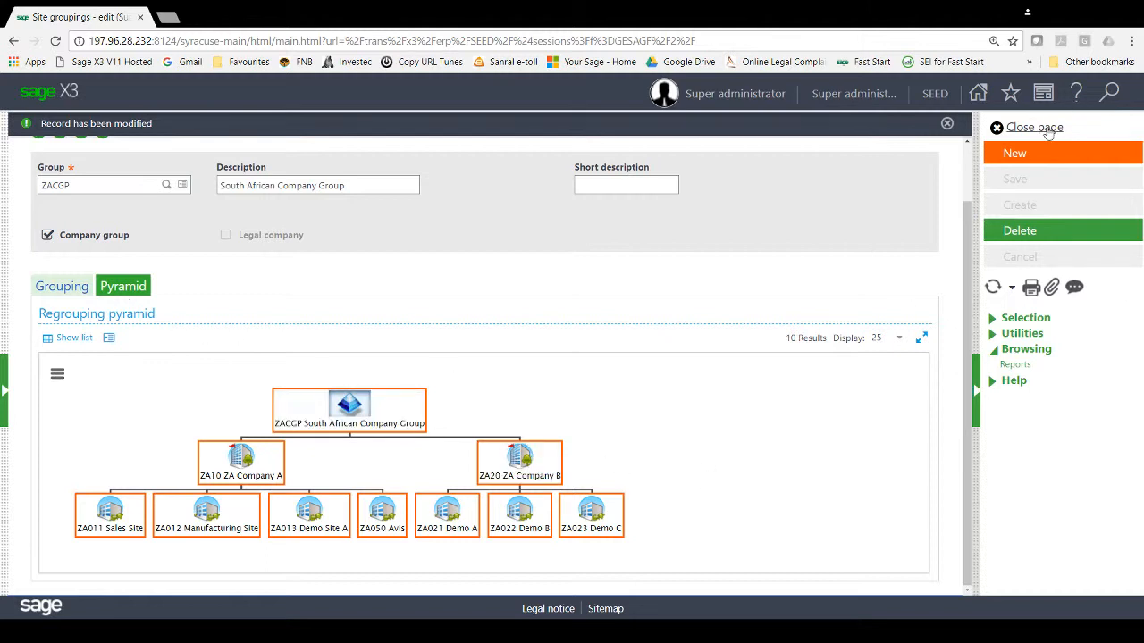
# Return to the grouping's company list and close the site groupings page, declining the update of access rights to functions
pyautogui.click(71, 288)
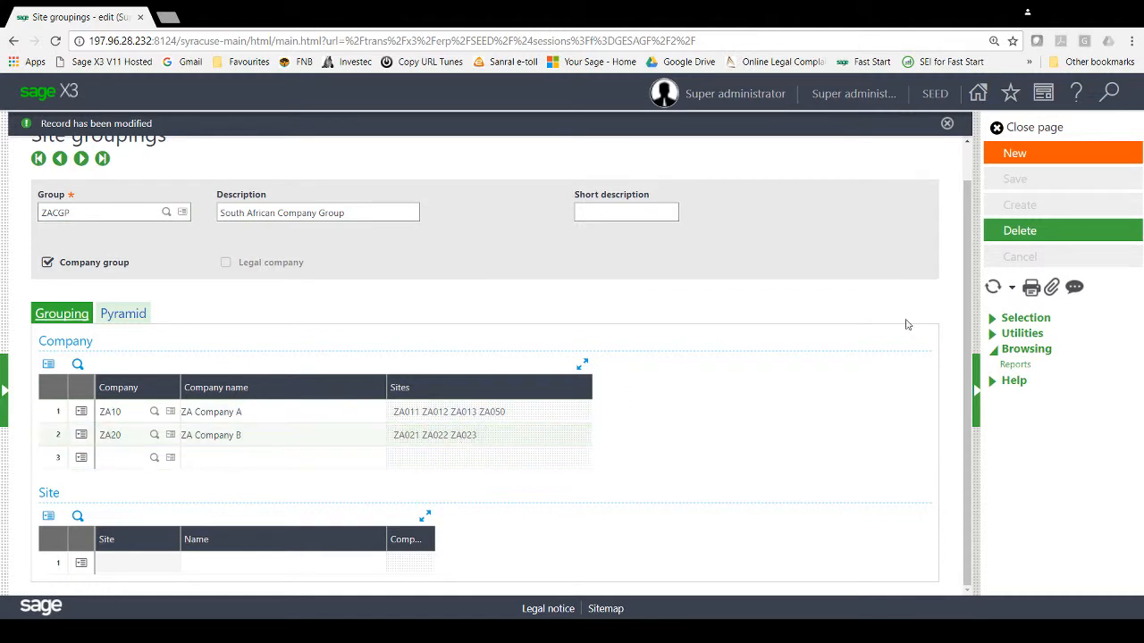
pyautogui.click(1061, 131)
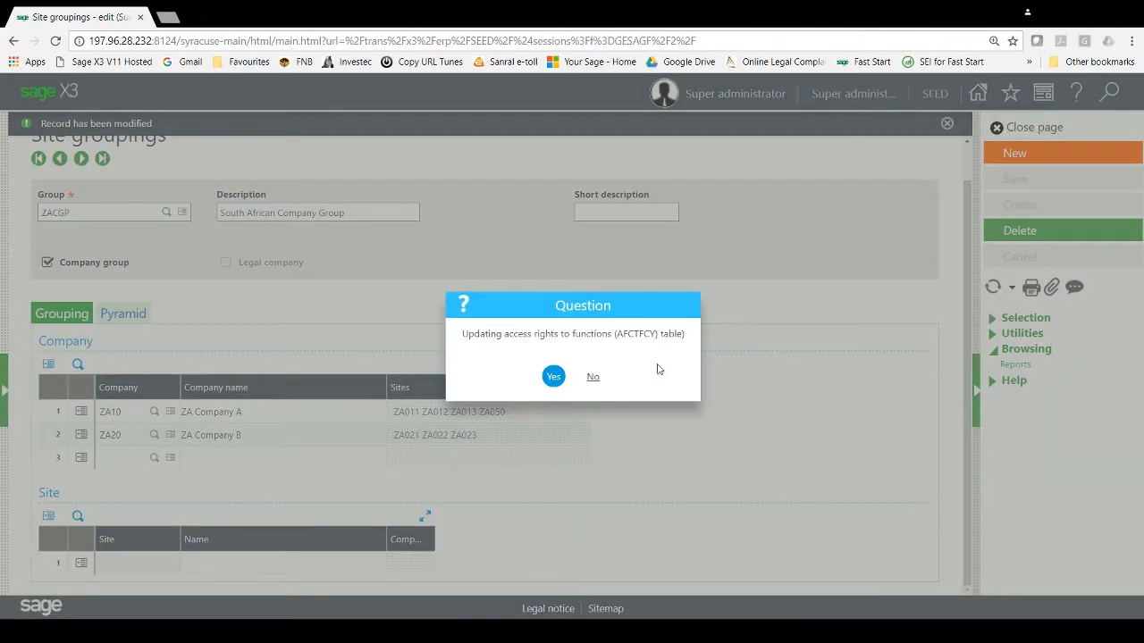
pyautogui.click(593, 376)
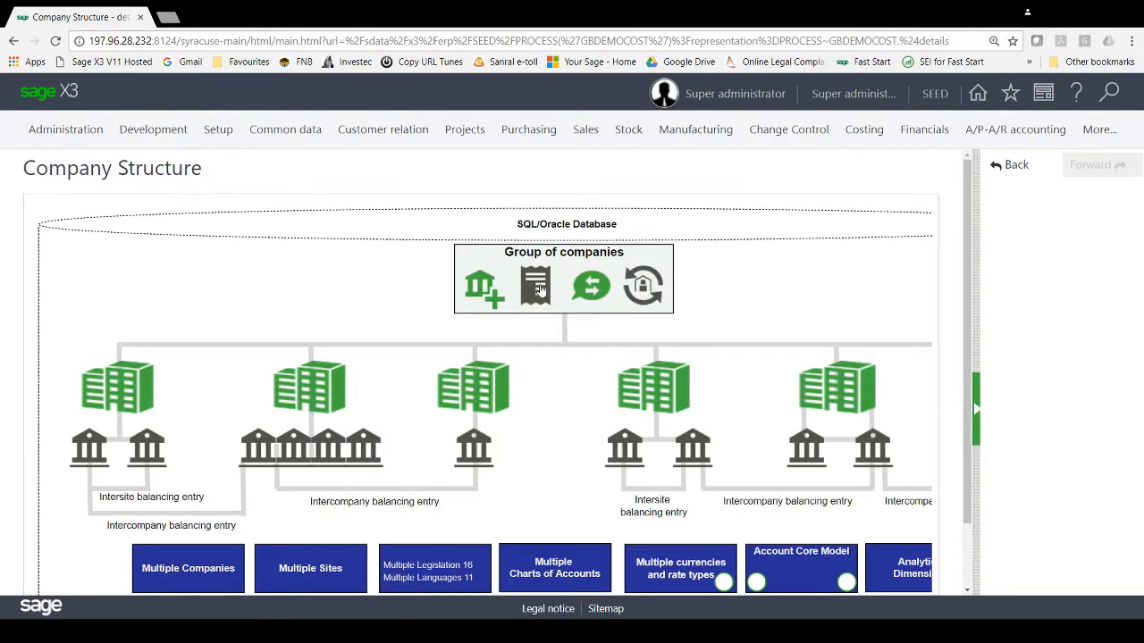
# Open the account balance inquiry from the company structure and run it for company ZA10 at sites ZA011 and ZA012
pyautogui.click(539, 289)
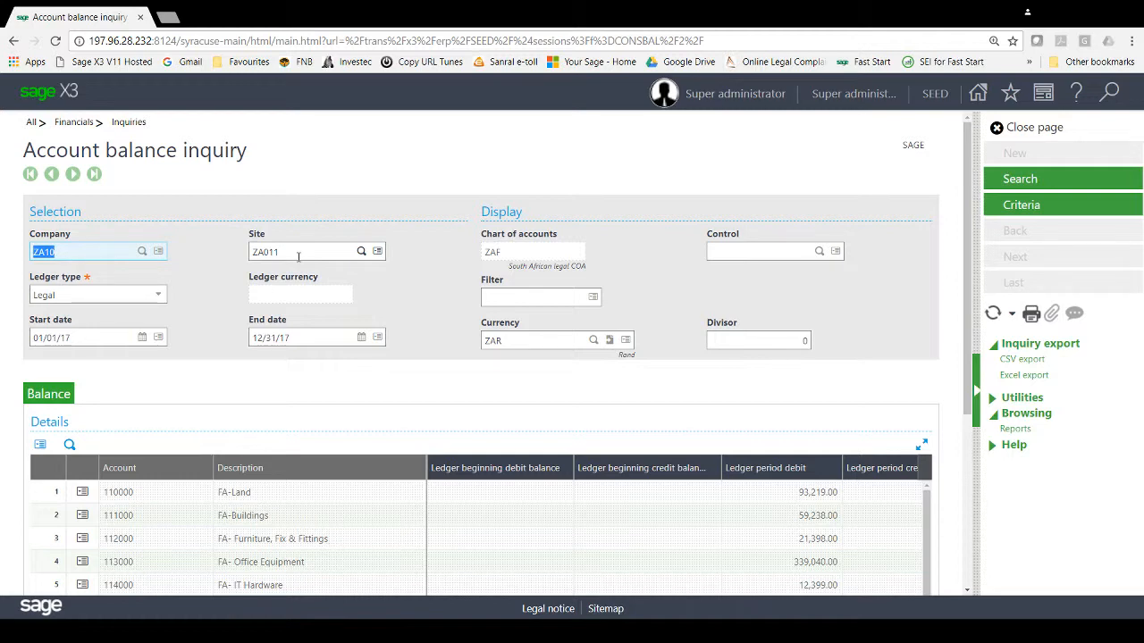
pyautogui.click(1040, 182)
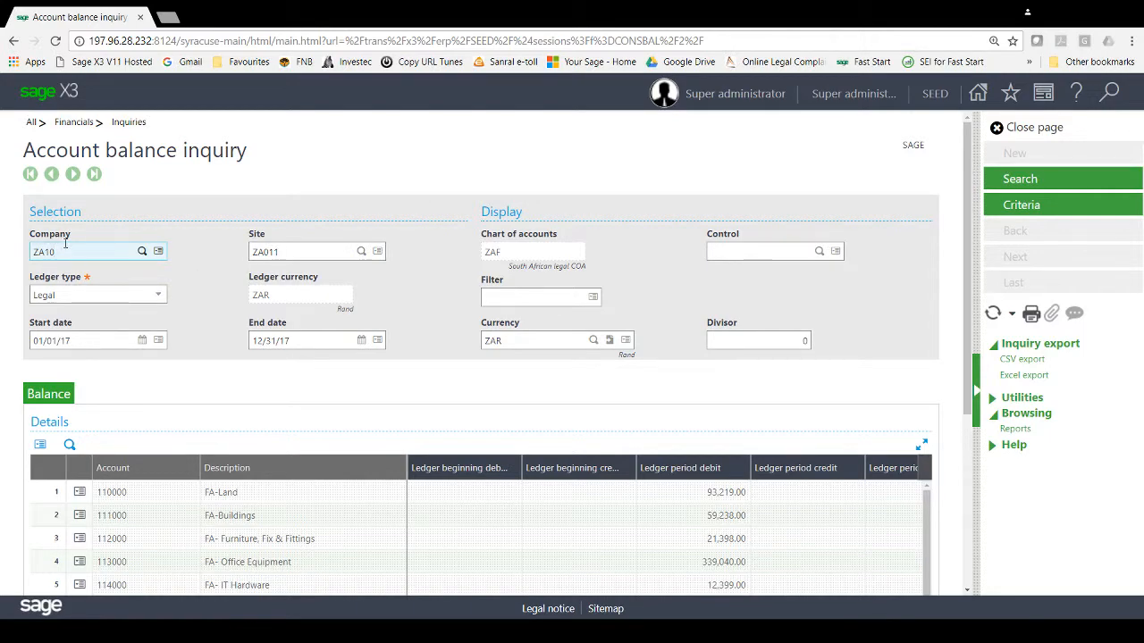
pyautogui.click(361, 251)
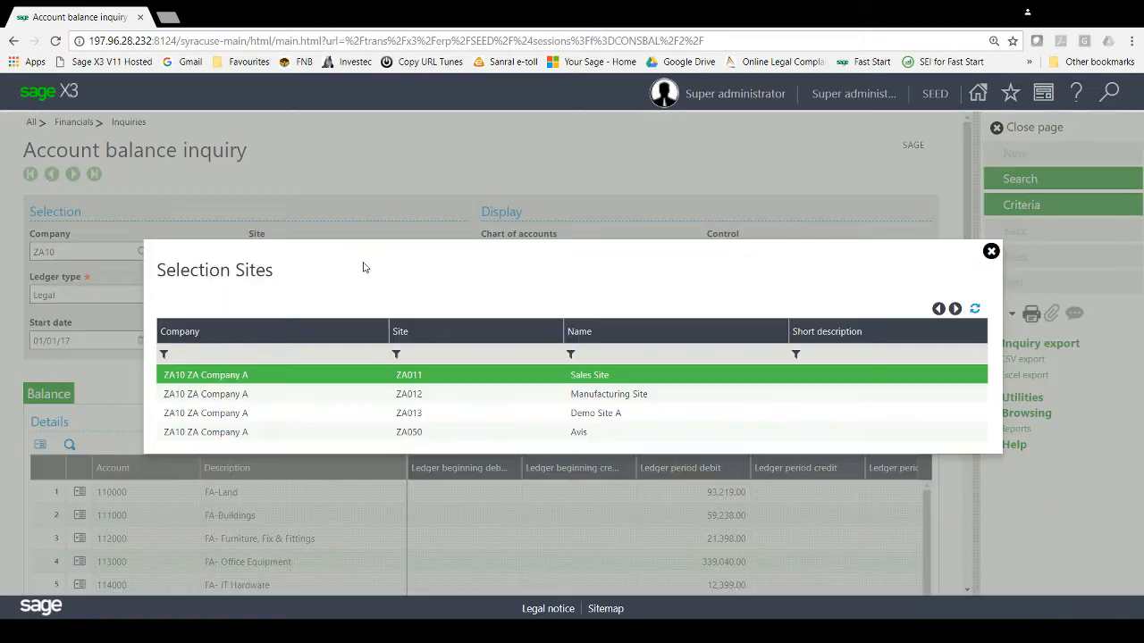
pyautogui.click(272, 400)
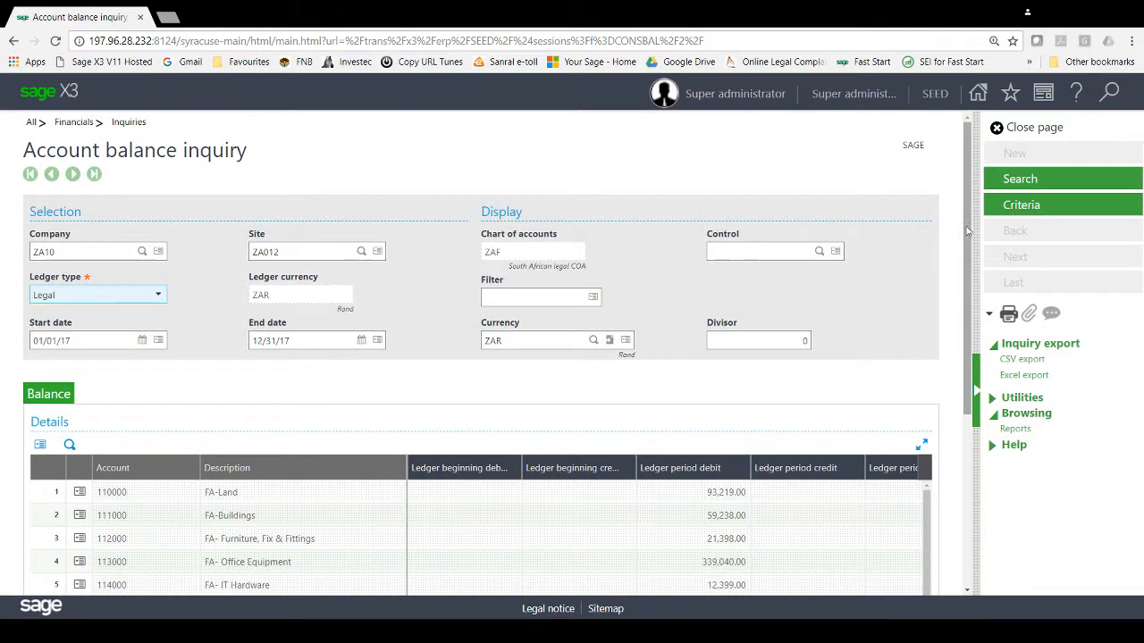
pyautogui.click(1021, 180)
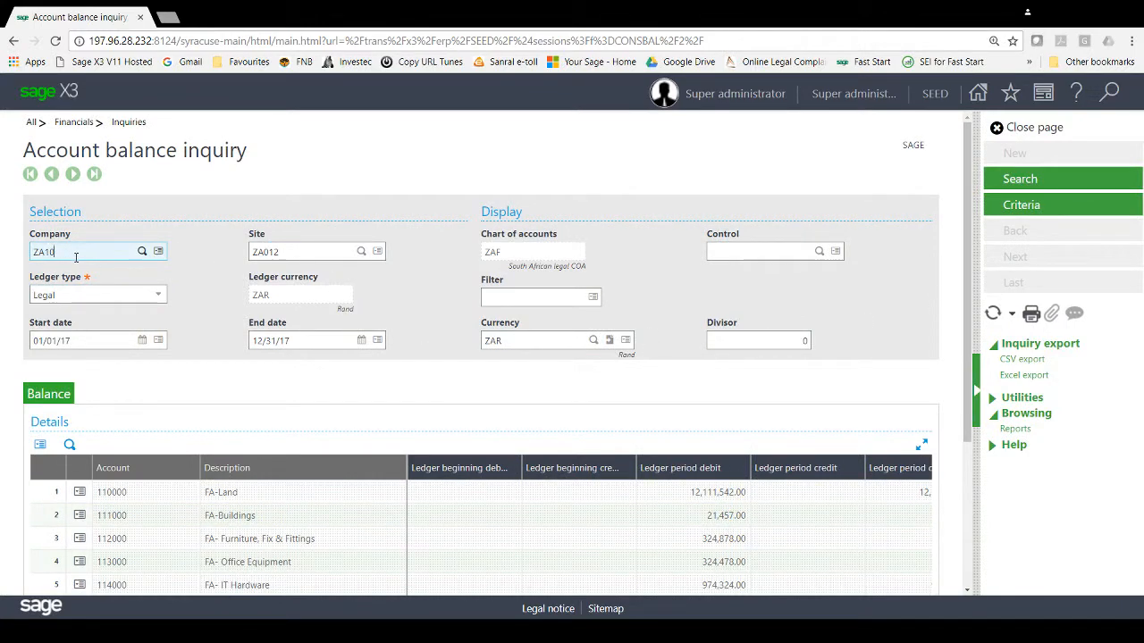
# Run the account balance inquiry for company ZA20 with no site specified
pyautogui.click(141, 252)
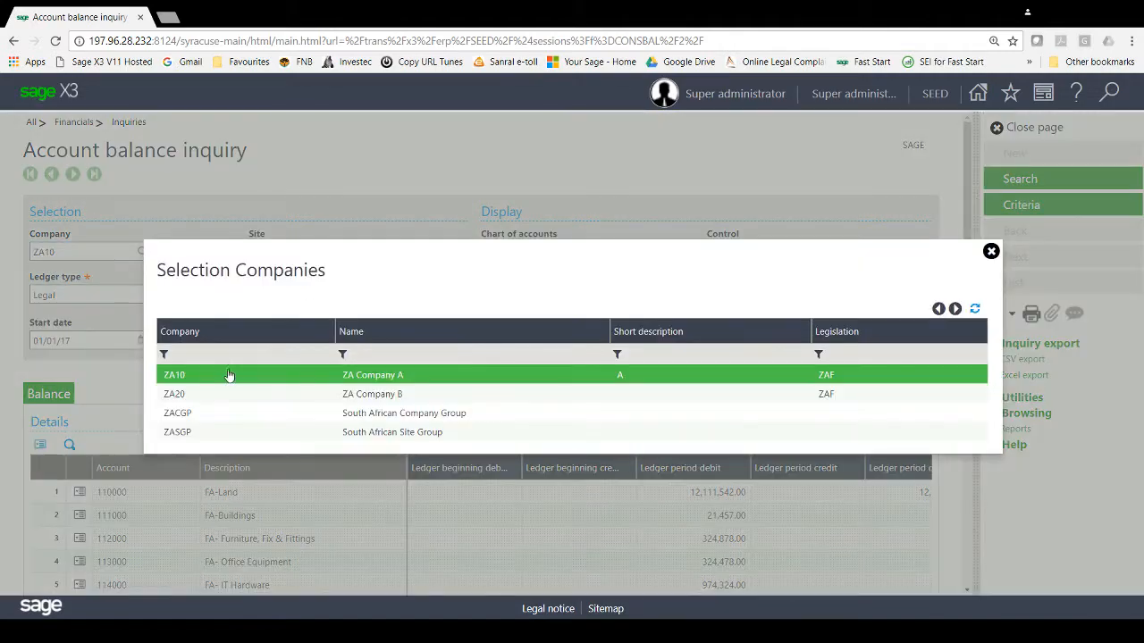
pyautogui.click(378, 401)
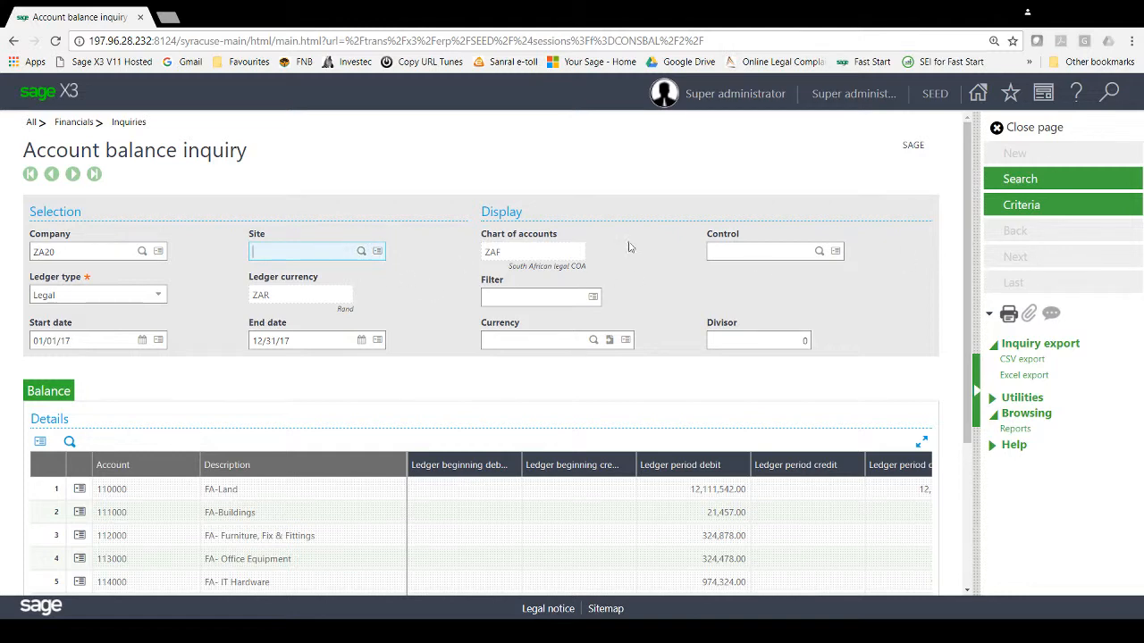
pyautogui.click(1032, 179)
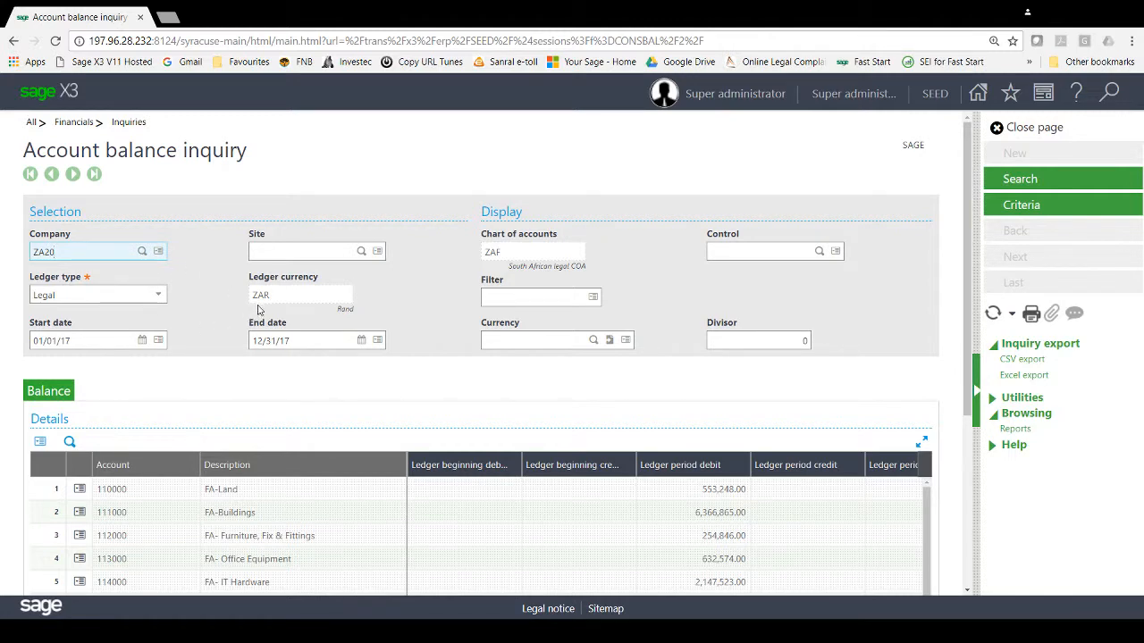
# Run the account balance inquiry for company group ZACGP, review the consolidated balances and close the inquiry
pyautogui.click(142, 251)
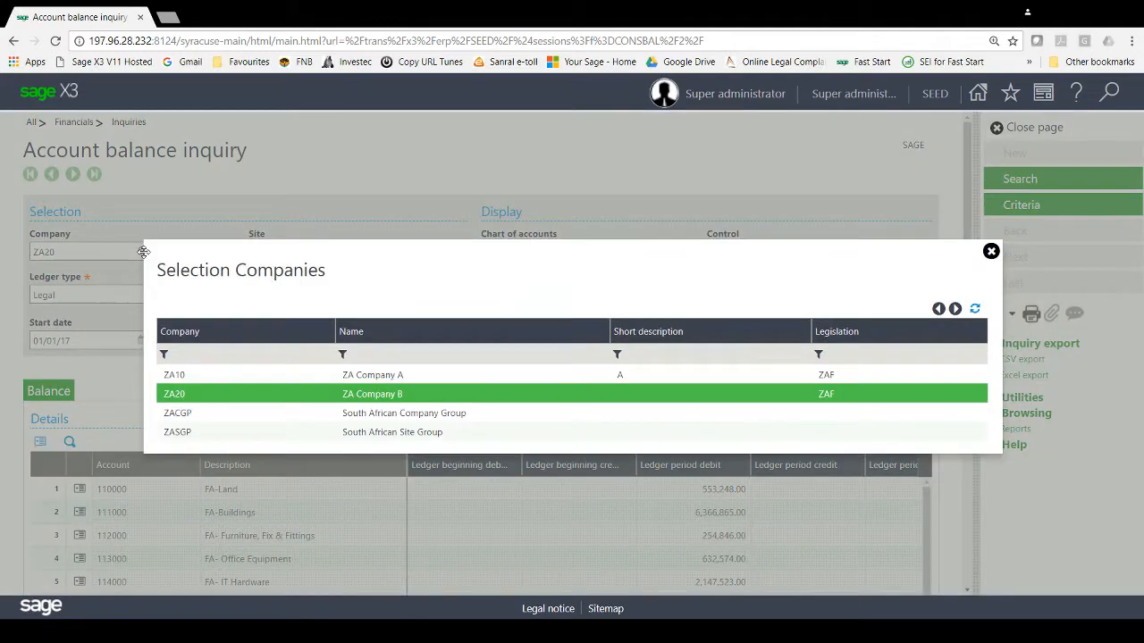
pyautogui.click(251, 419)
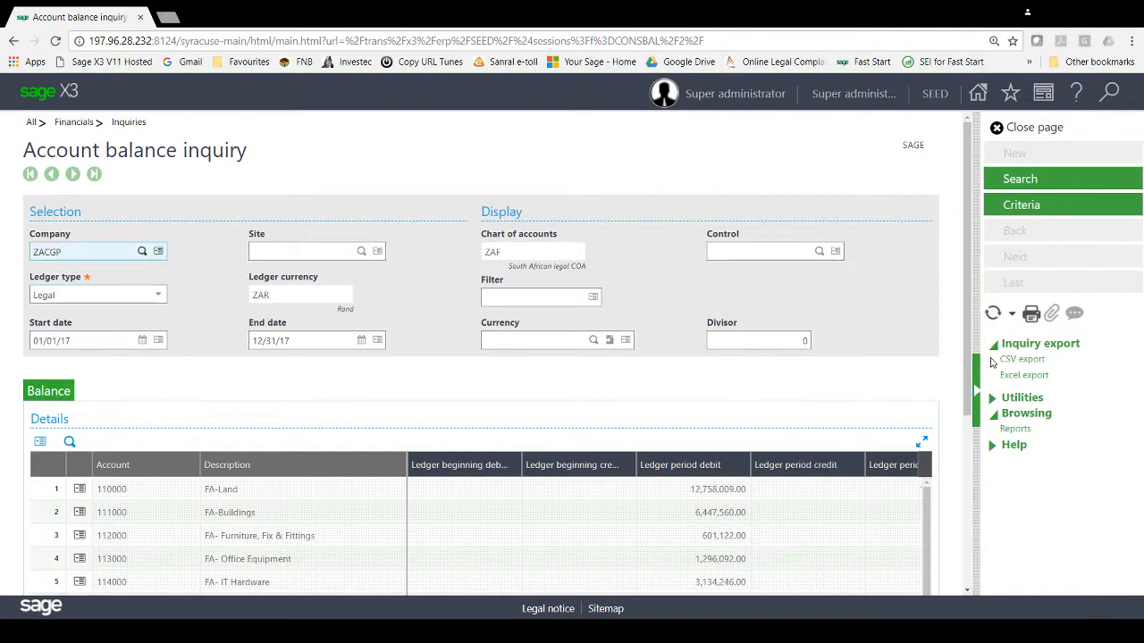
pyautogui.scroll(-1, 965, 390)
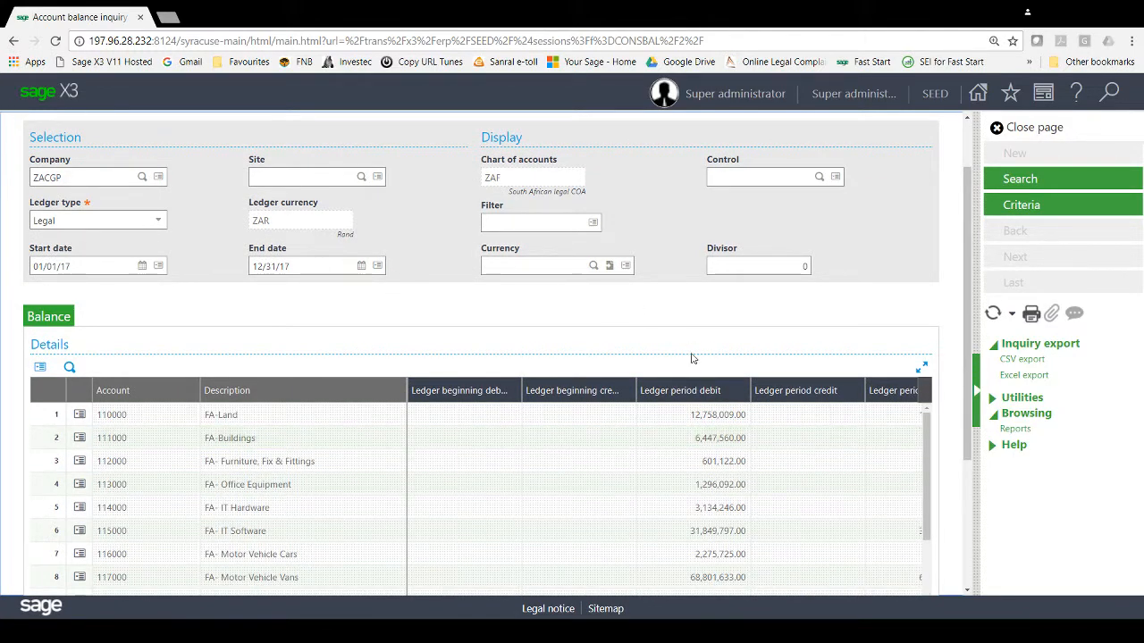
pyautogui.click(1050, 130)
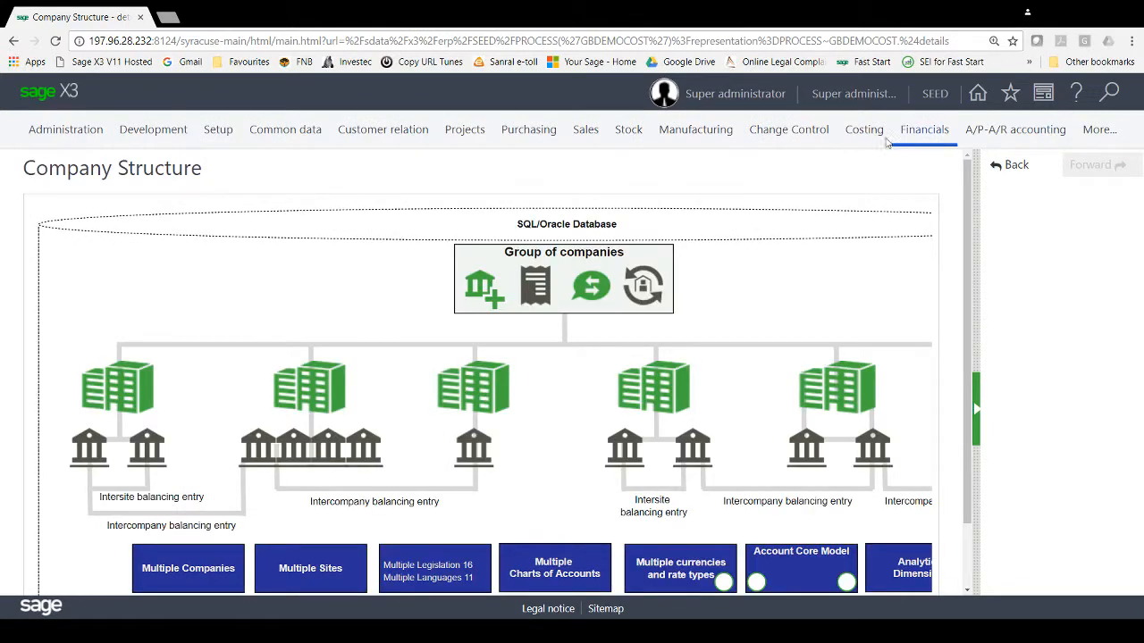
# Open the intercompany account mapping between ZA10 and ZA20, review its source and target accounts, and close it
pyautogui.click(592, 288)
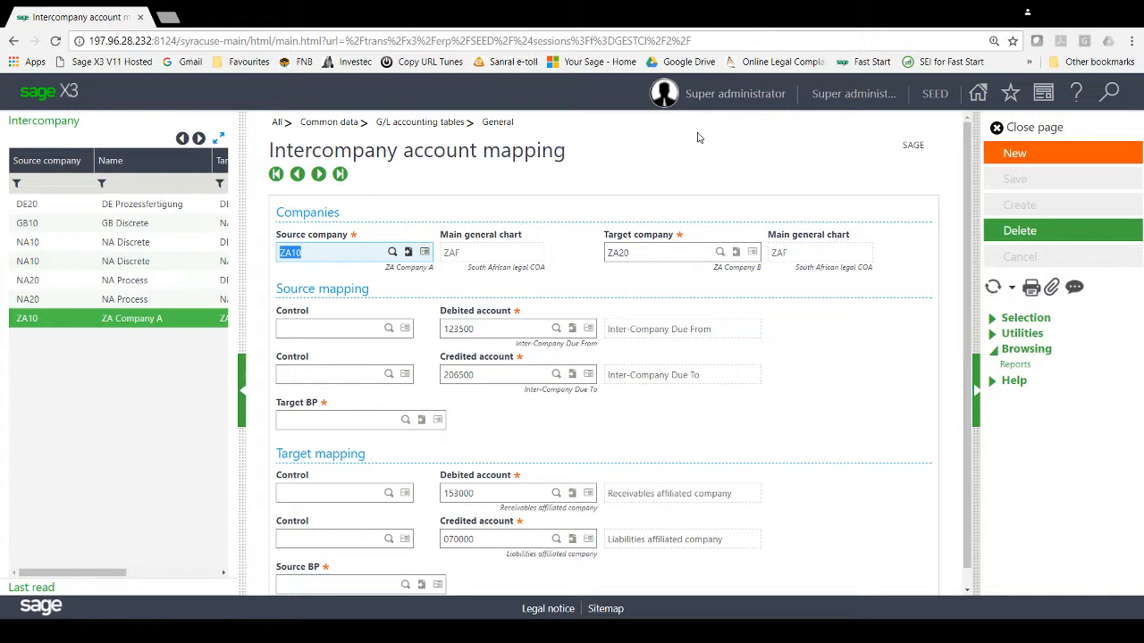
pyautogui.click(246, 414)
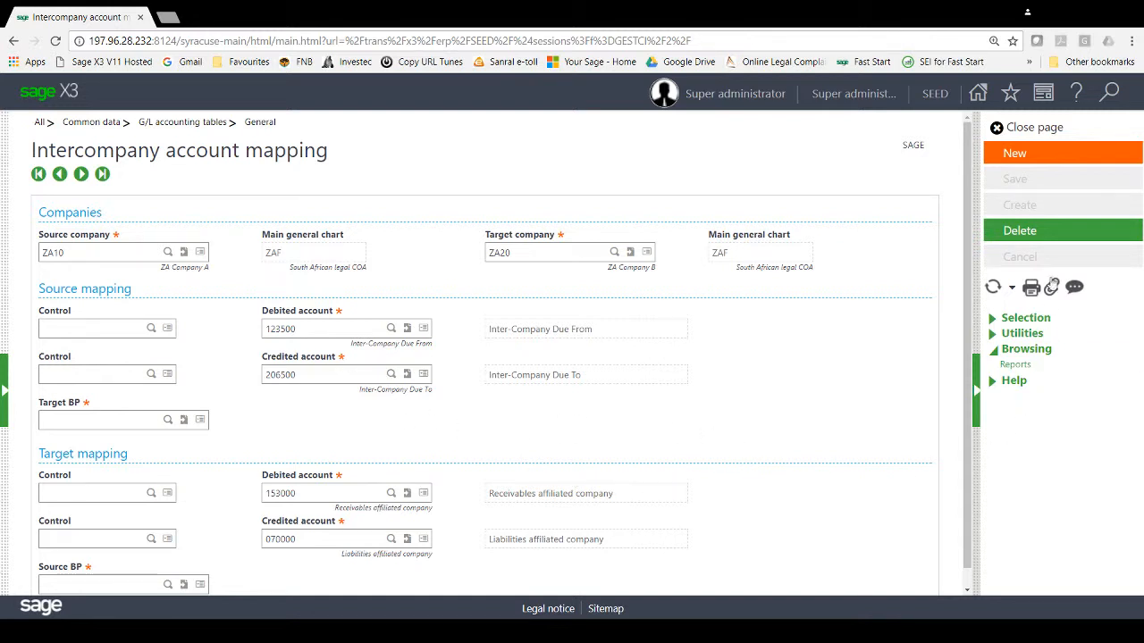
pyautogui.click(1034, 127)
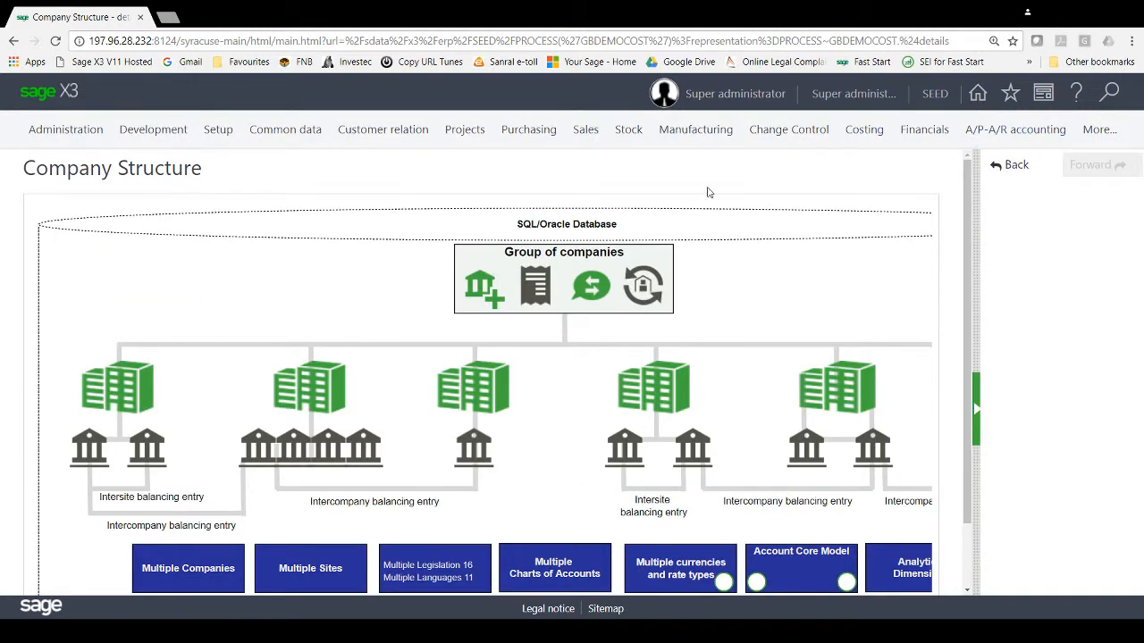
# Open the intercompany parameters, examine the intersite and intercompany automatic flows, and close the page
pyautogui.click(636, 300)
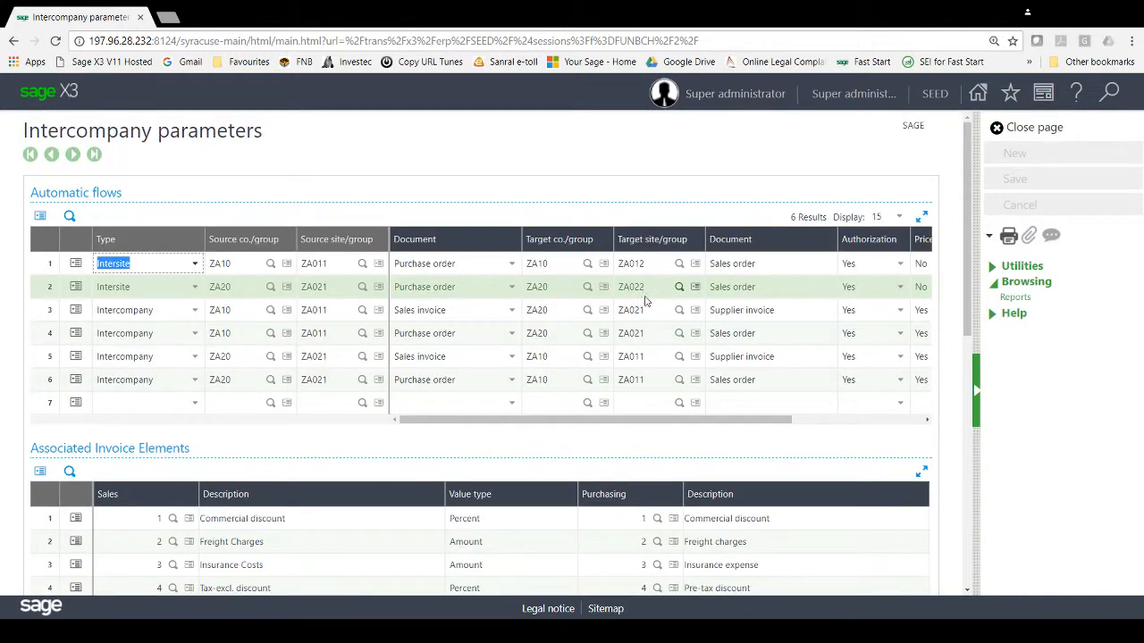
pyautogui.click(977, 405)
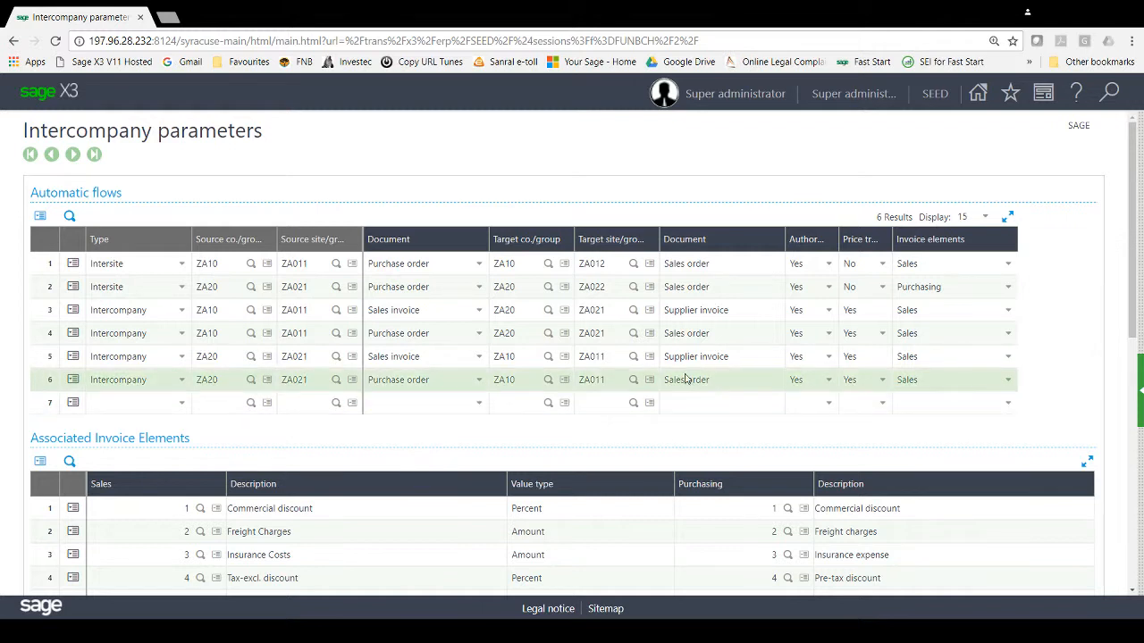
pyautogui.click(50, 266)
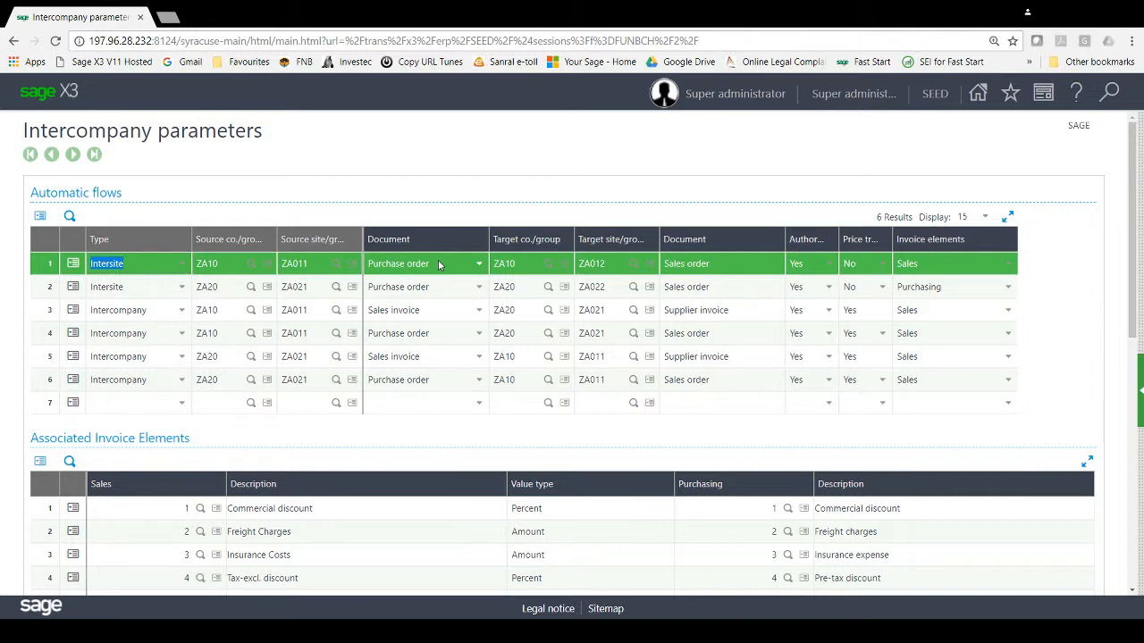
pyautogui.click(33, 315)
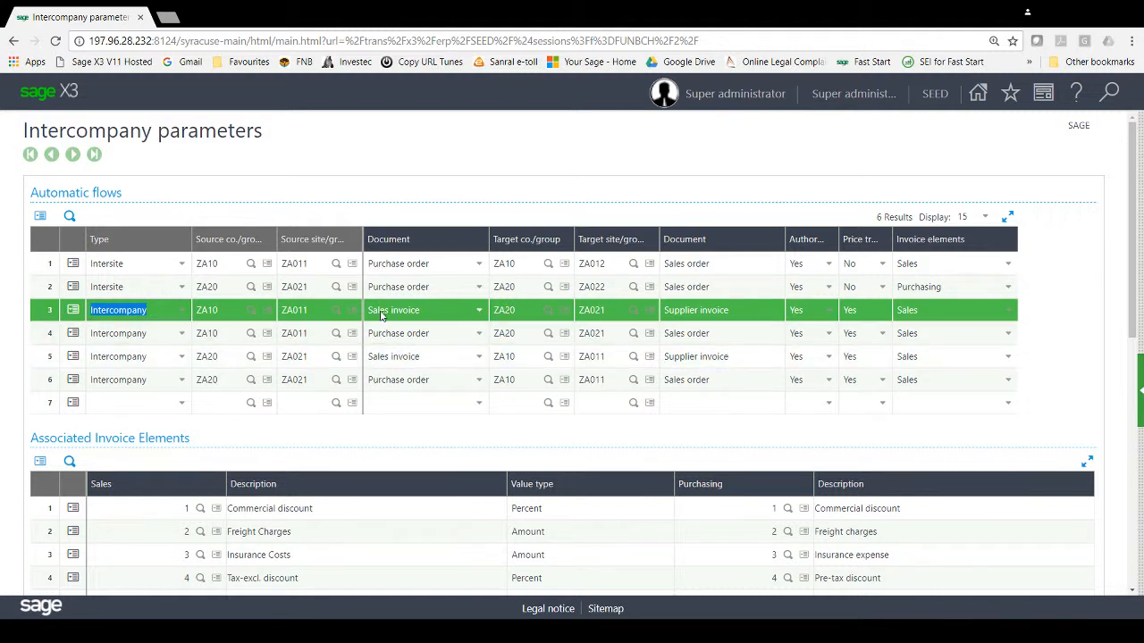
pyautogui.click(1140, 402)
pyautogui.click(1039, 140)
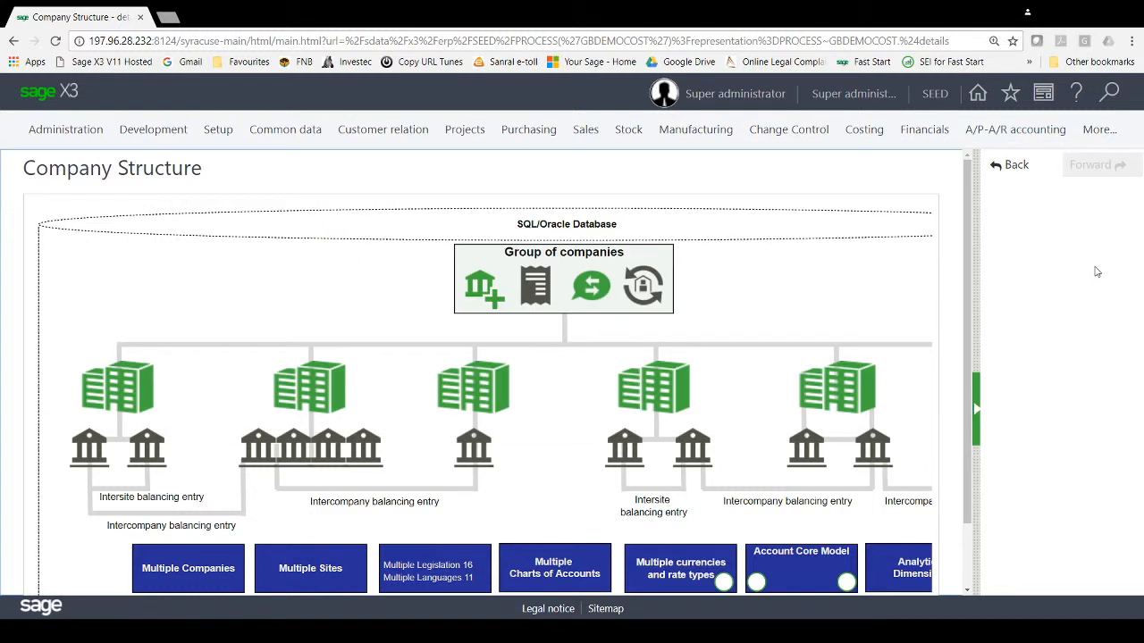
# Open company ZA10 from the company structure diagram and review the legislations available for it without changing the selection
pyautogui.click(977, 409)
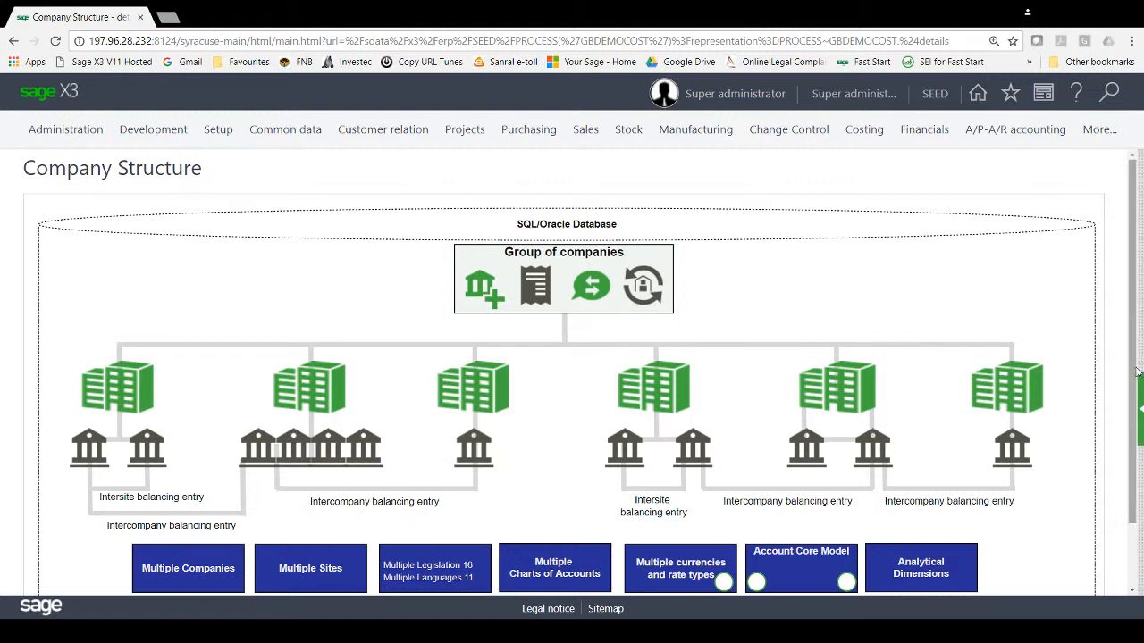
pyautogui.moveTo(1133, 371); pyautogui.dragTo(1130, 453)
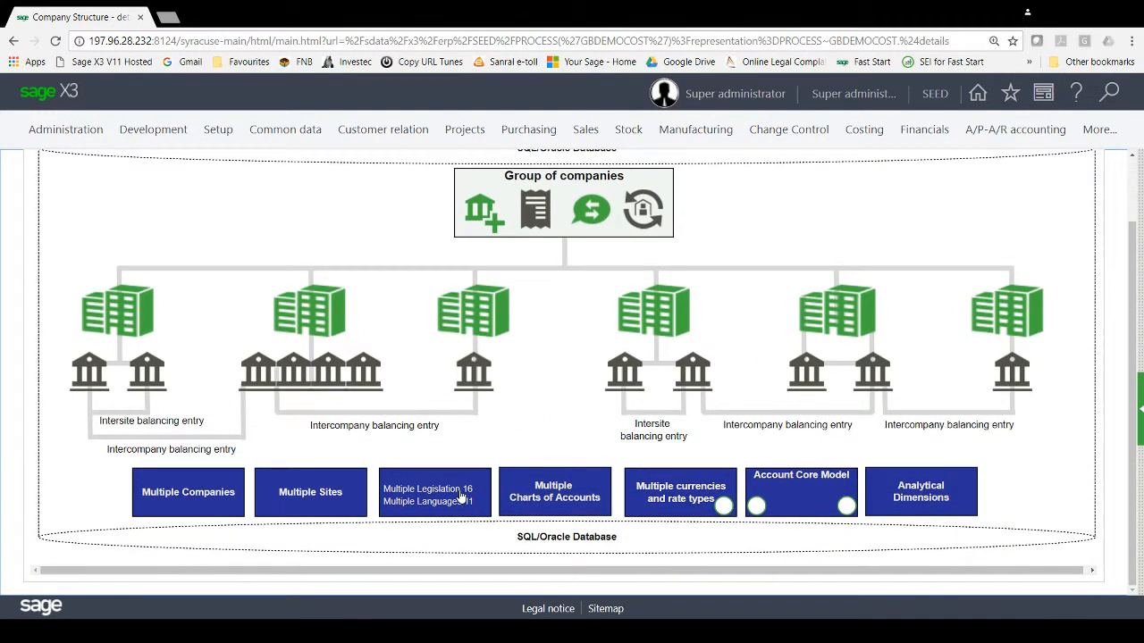
pyautogui.click(132, 328)
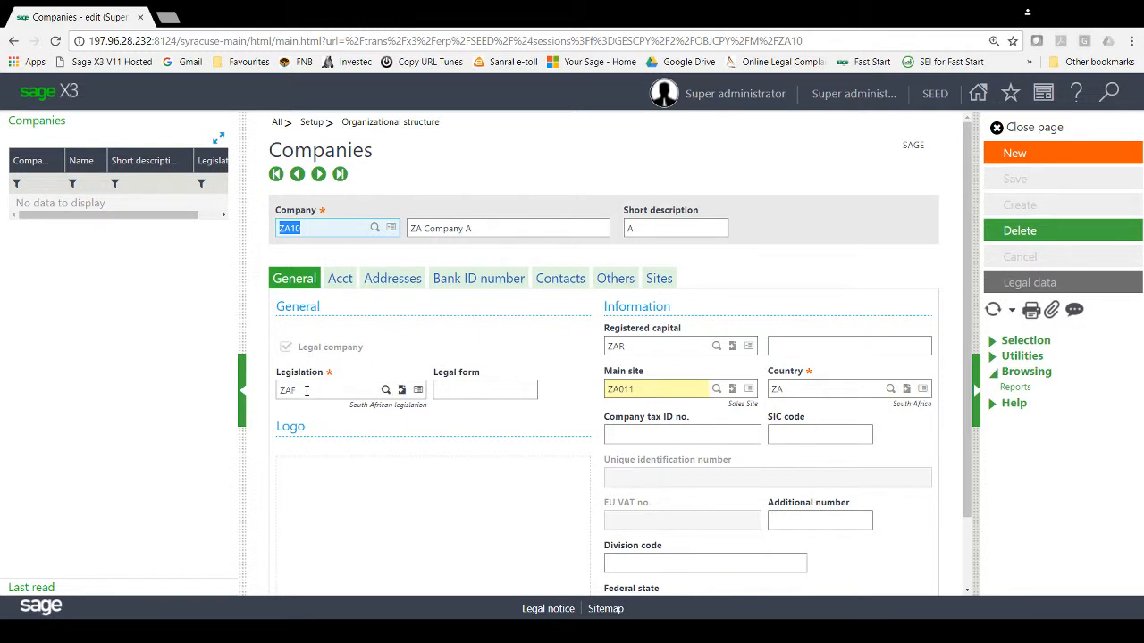
pyautogui.click(386, 389)
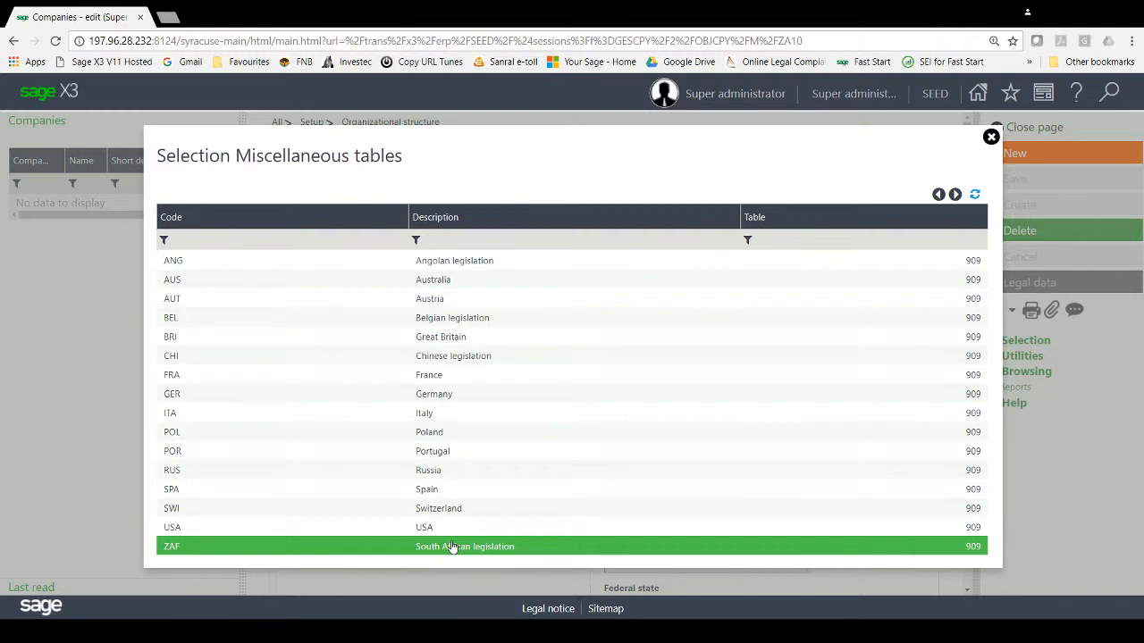
pyautogui.click(991, 137)
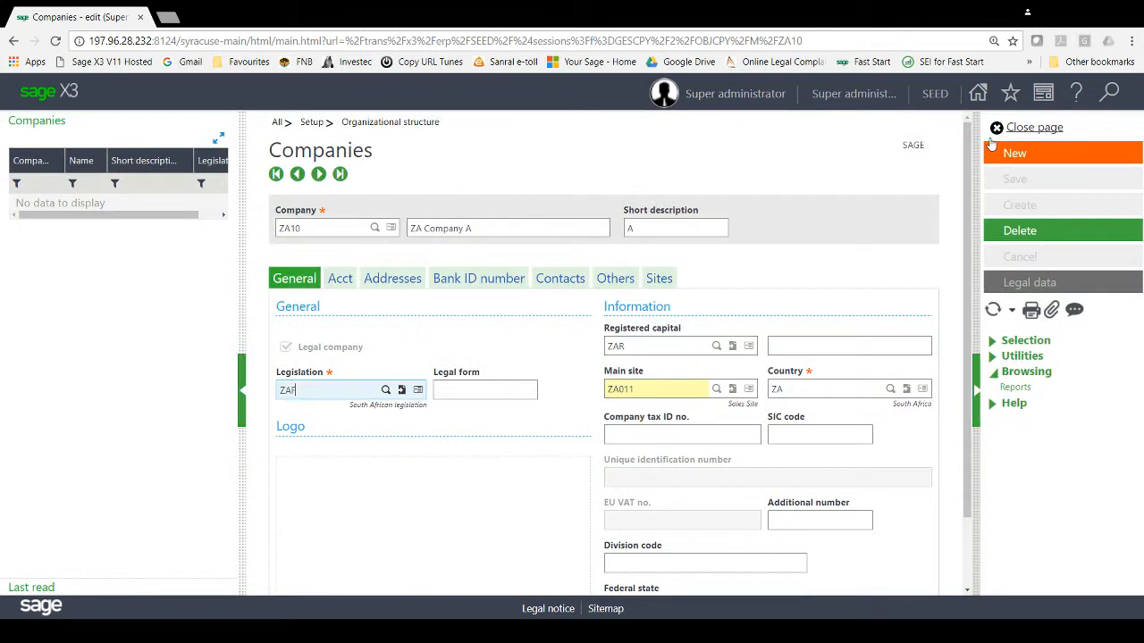
# Close the company record and switch the interface locale to Arabic (Saudi Arabia)
pyautogui.click(1059, 133)
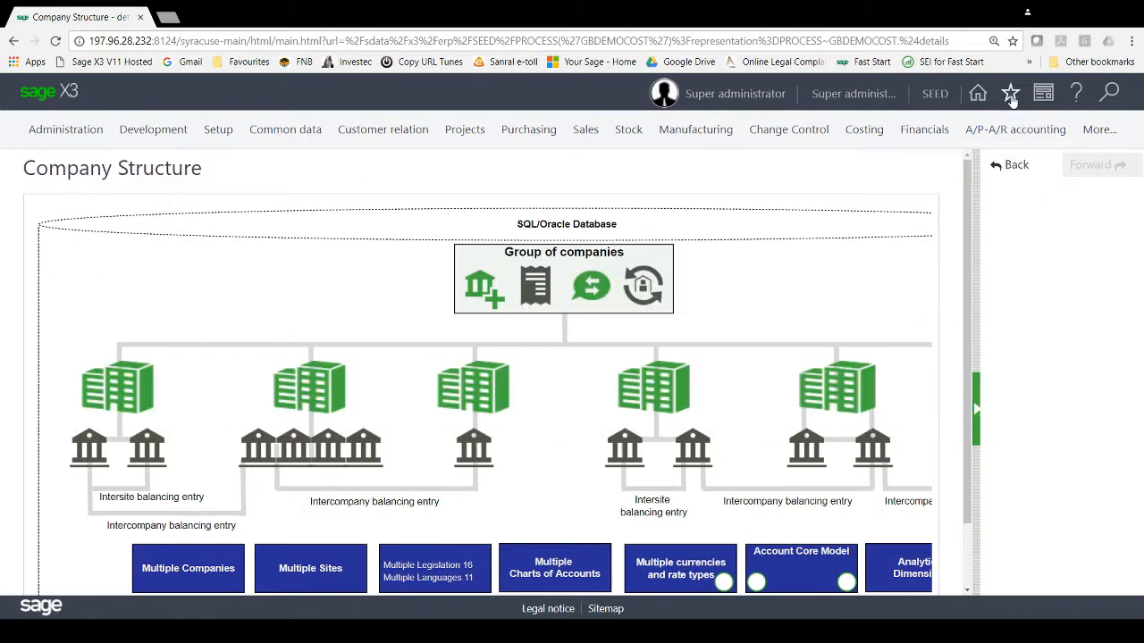
pyautogui.click(662, 97)
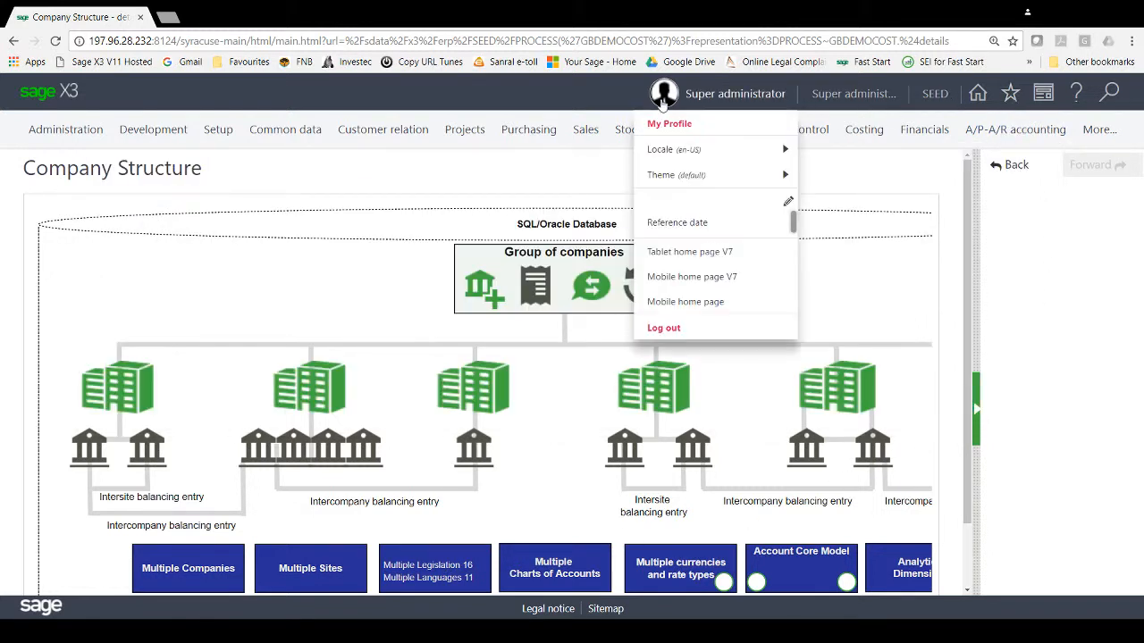
pyautogui.moveTo(664, 154)
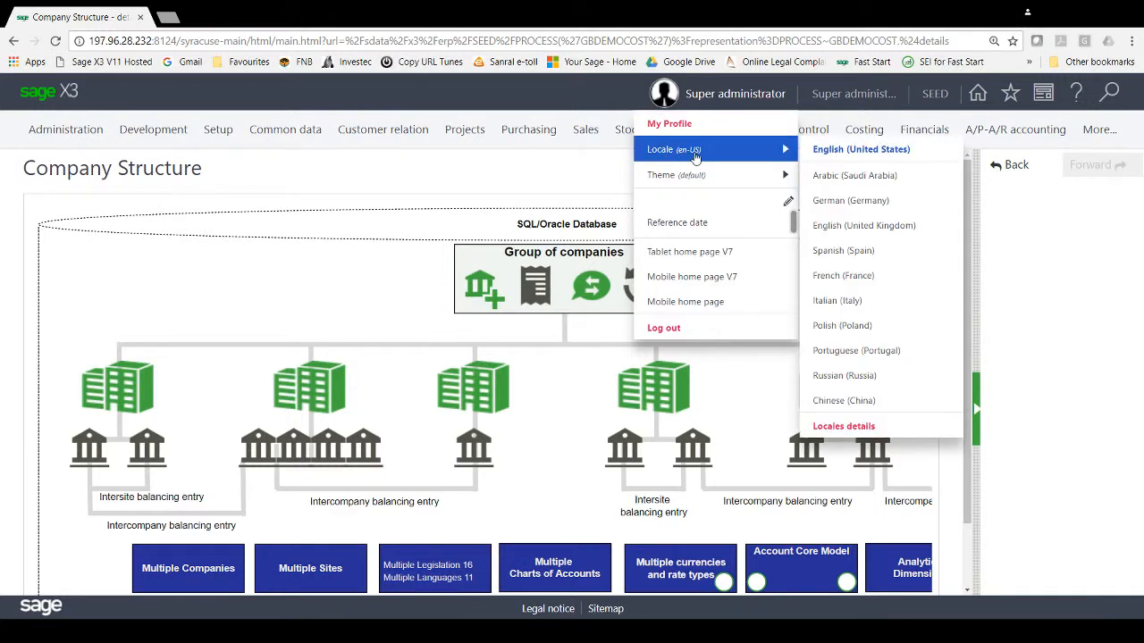
pyautogui.click(828, 179)
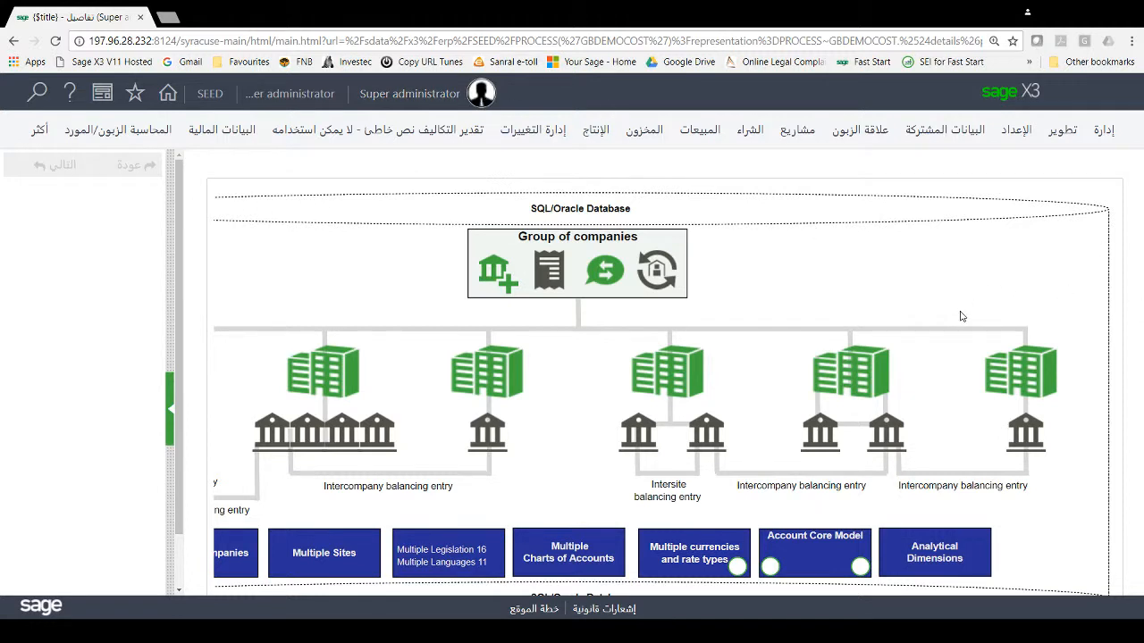
# Switch the interface locale back to English (United States) and dismiss the page-loading error
pyautogui.click(482, 94)
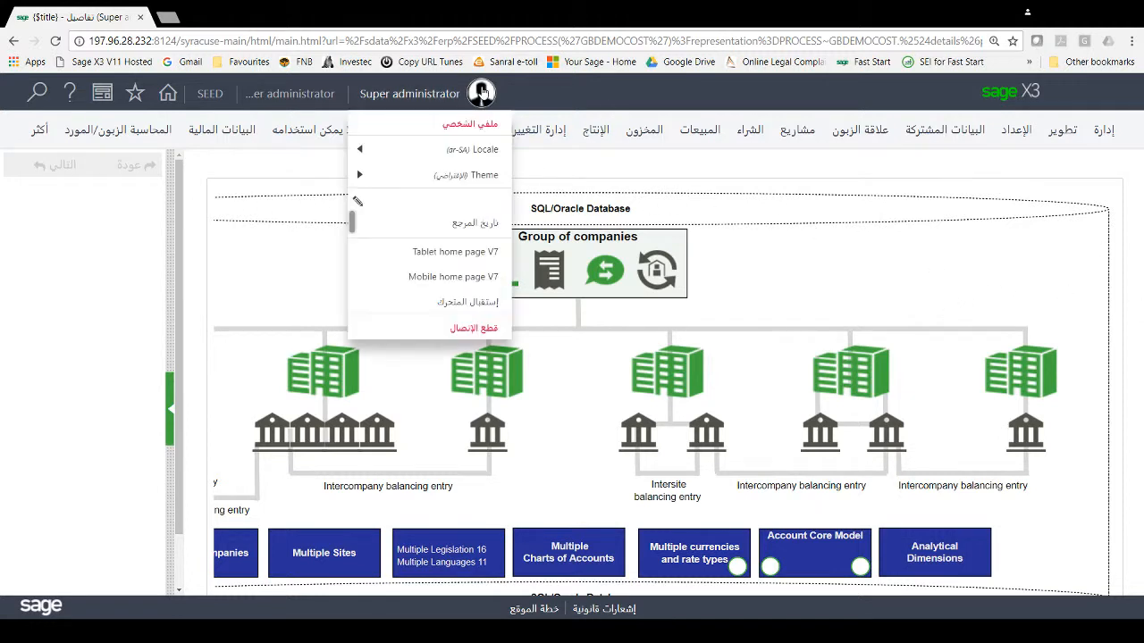
pyautogui.click(477, 153)
pyautogui.click(477, 154)
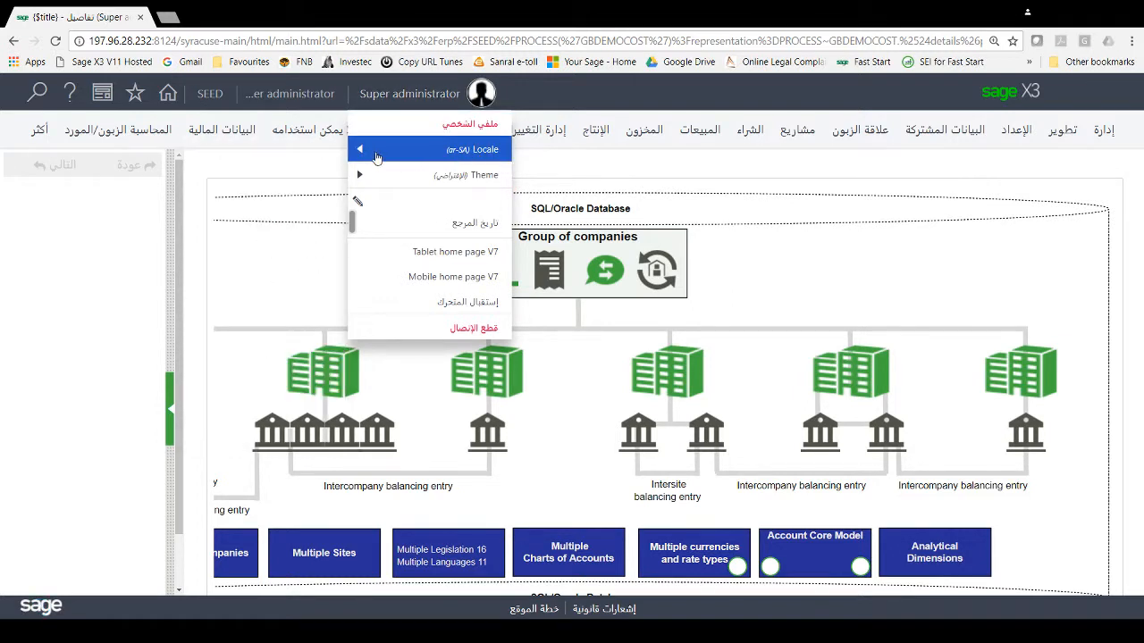
pyautogui.click(365, 151)
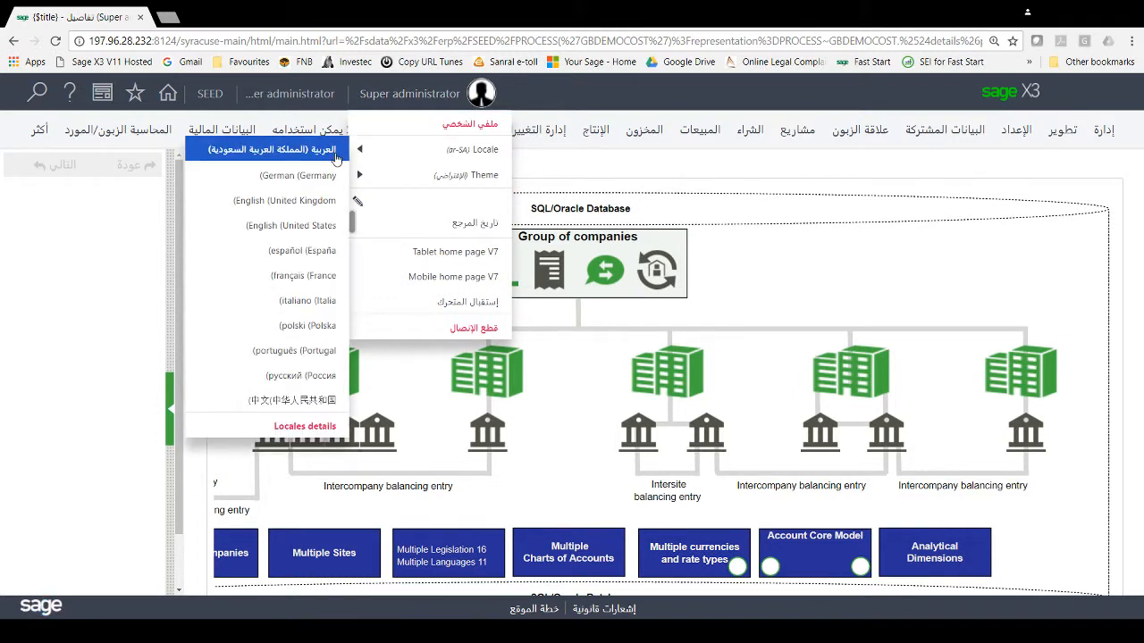
pyautogui.click(300, 232)
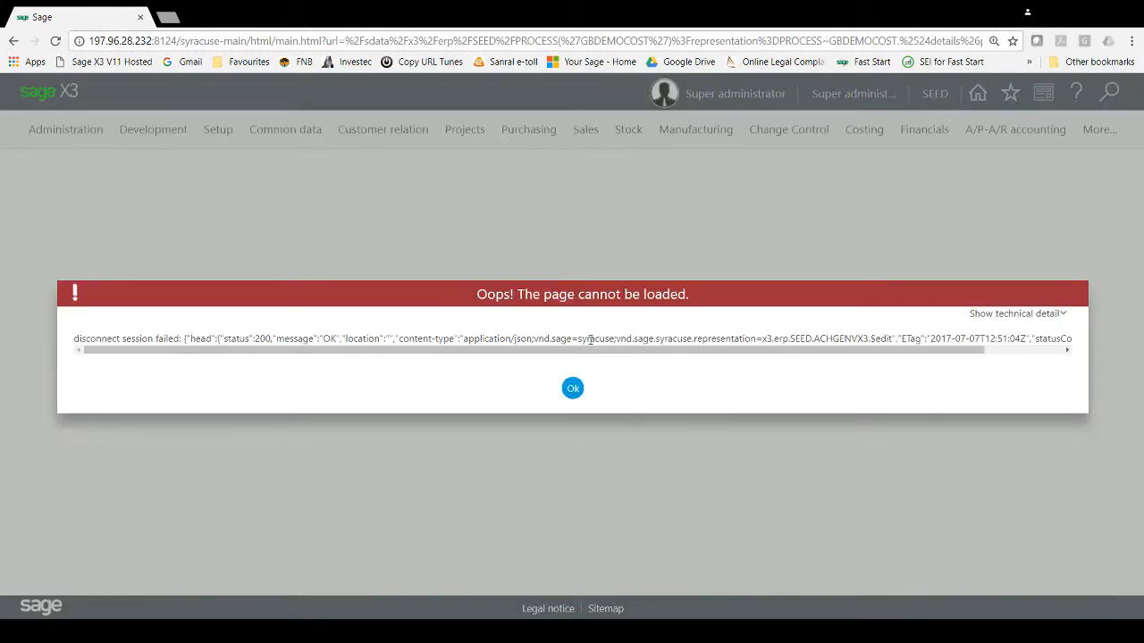
pyautogui.click(574, 389)
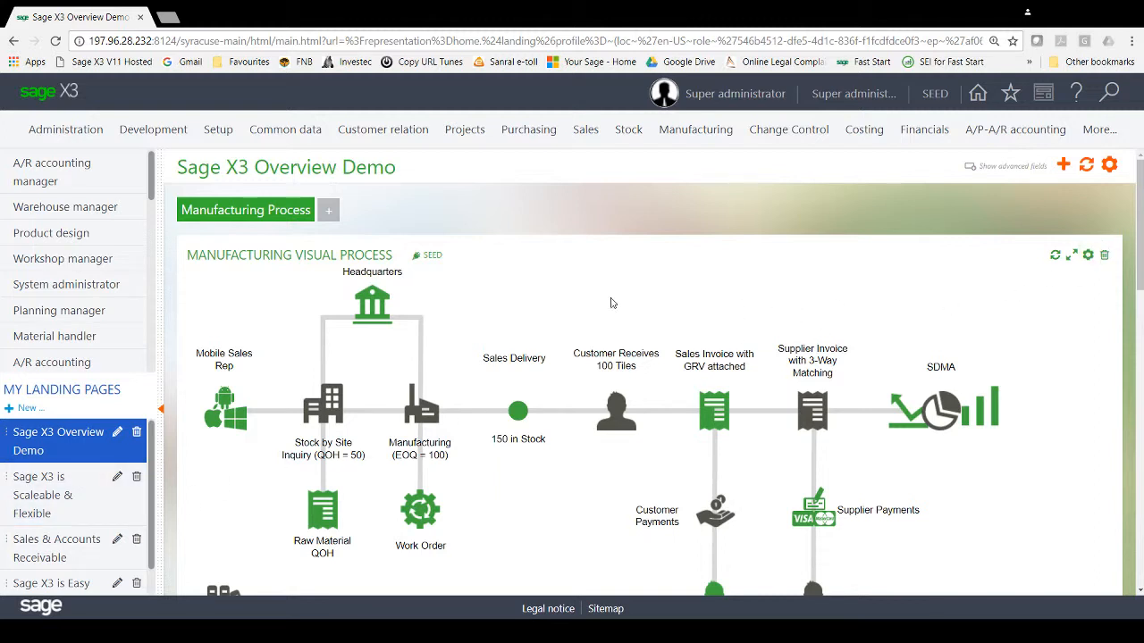
# Reopen the company structure from Headquarters, open the currency rates, review the available rate types without changing them, and close the page
pyautogui.click(371, 306)
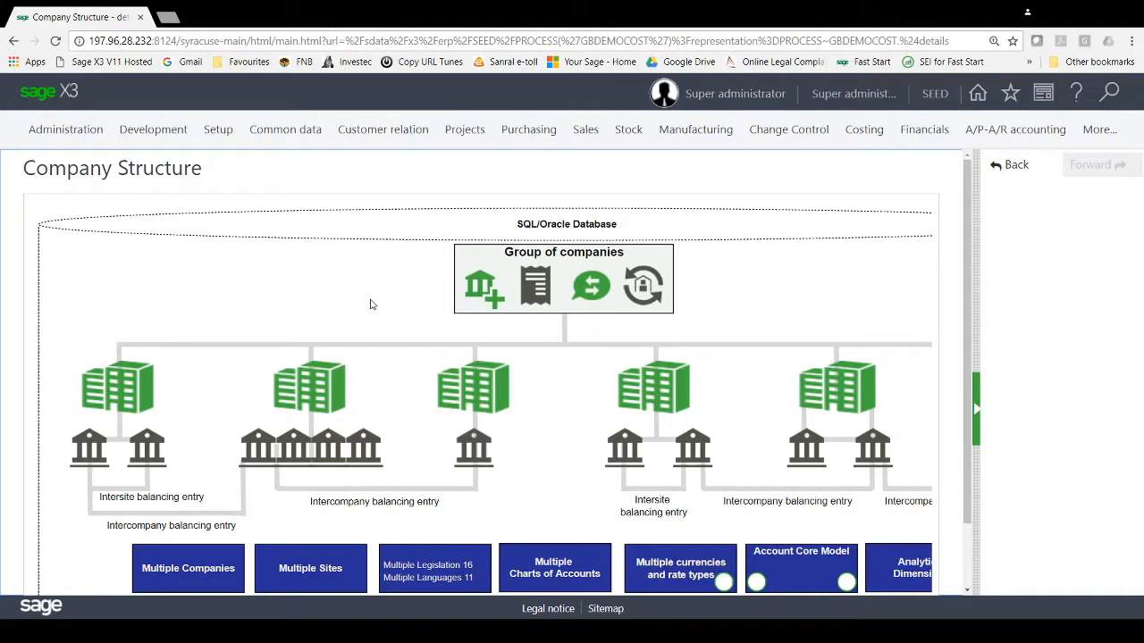
pyautogui.click(977, 407)
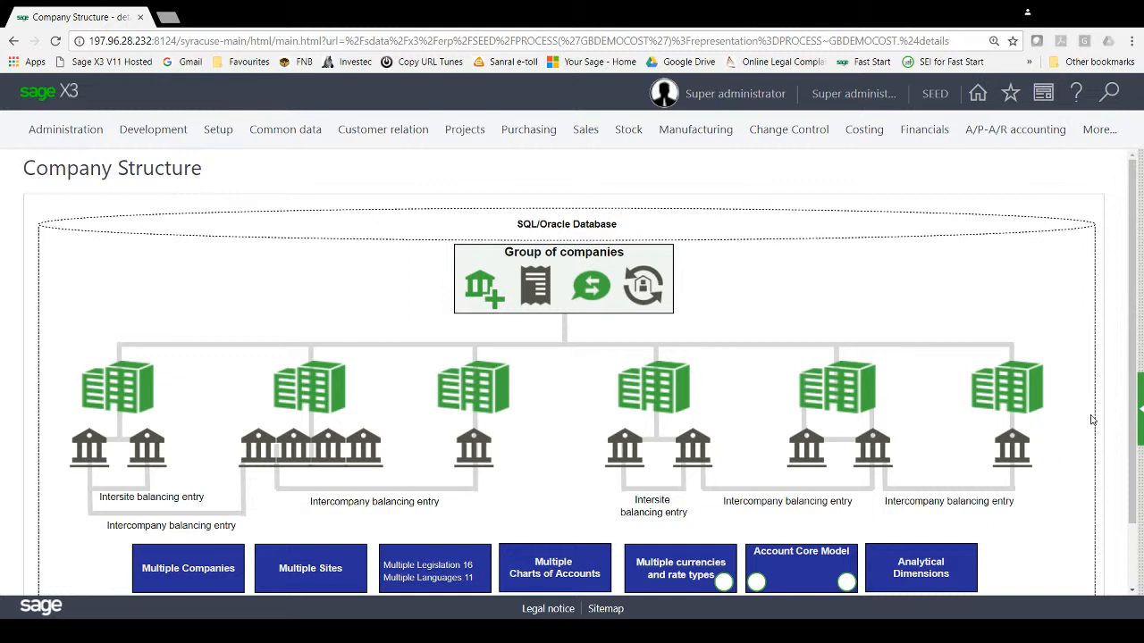
pyautogui.click(661, 577)
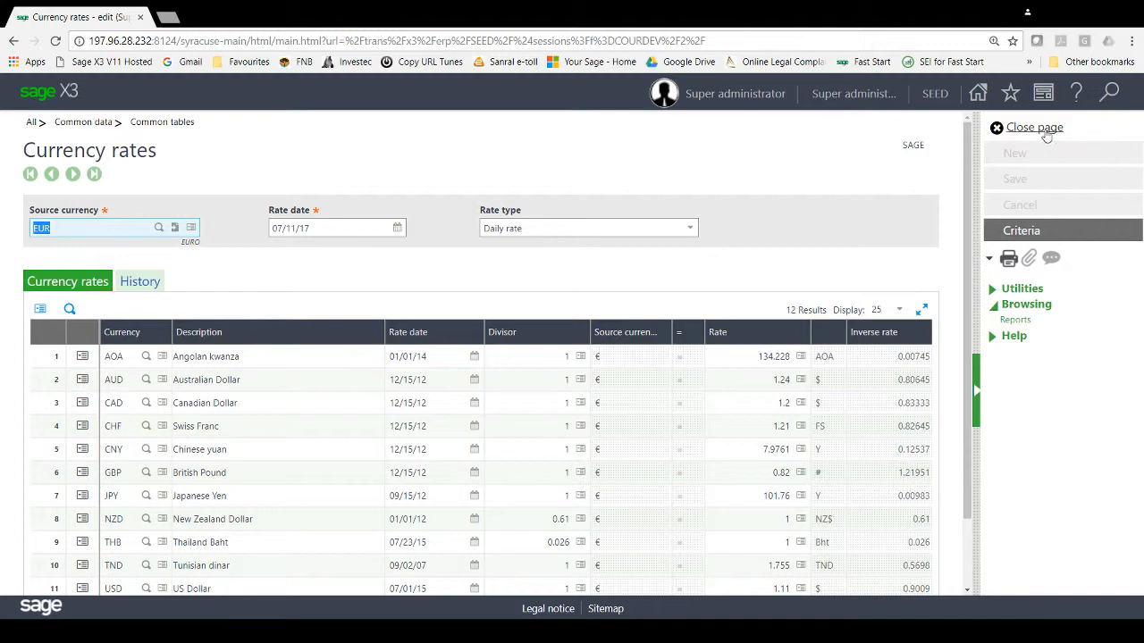
pyautogui.click(689, 234)
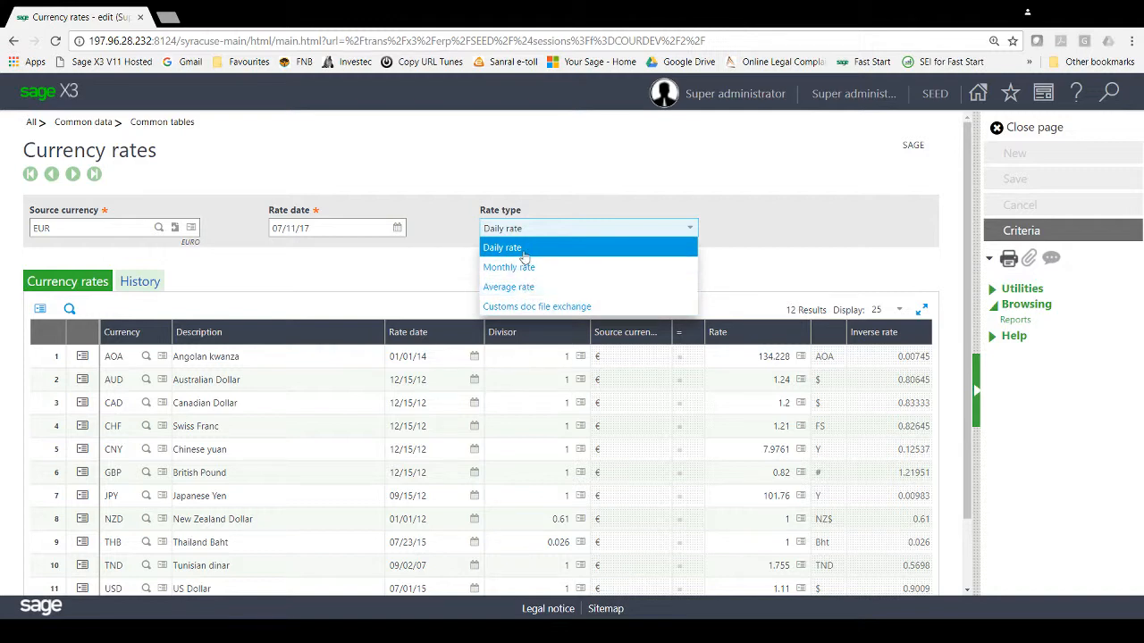
pyautogui.click(1032, 127)
pyautogui.click(1032, 127)
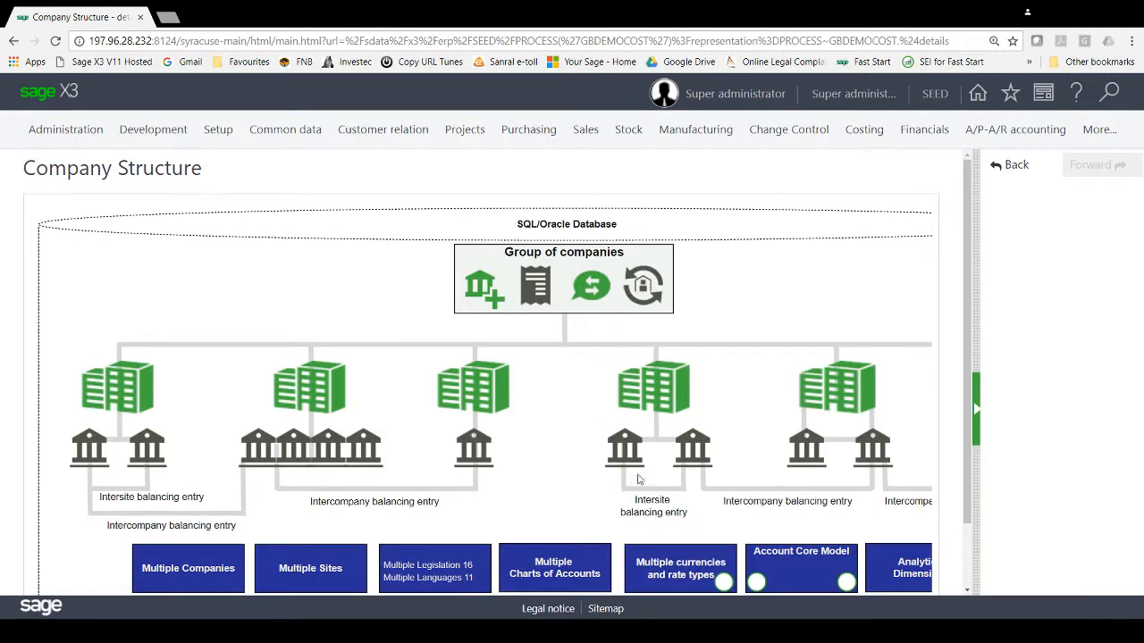
# Open the ZARWT ZAF Wire Transfer Receipts transaction, examine the "EUR Pay for USD Invoice" payment's currencies and amounts, and close the page
pyautogui.click(725, 584)
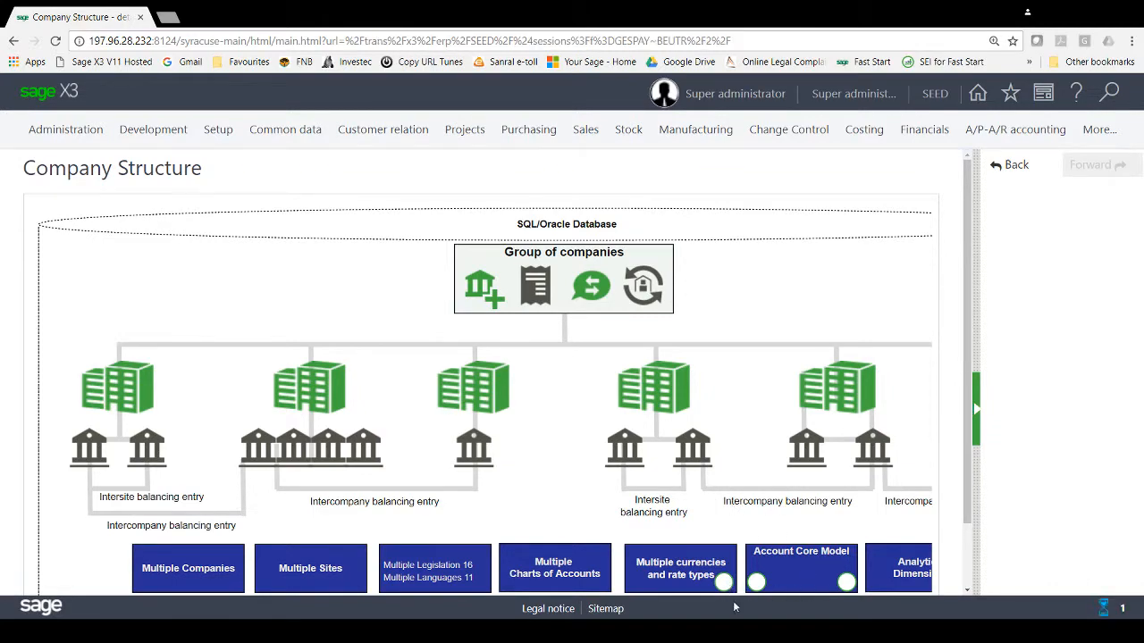
pyautogui.scroll(-10, 352, 409)
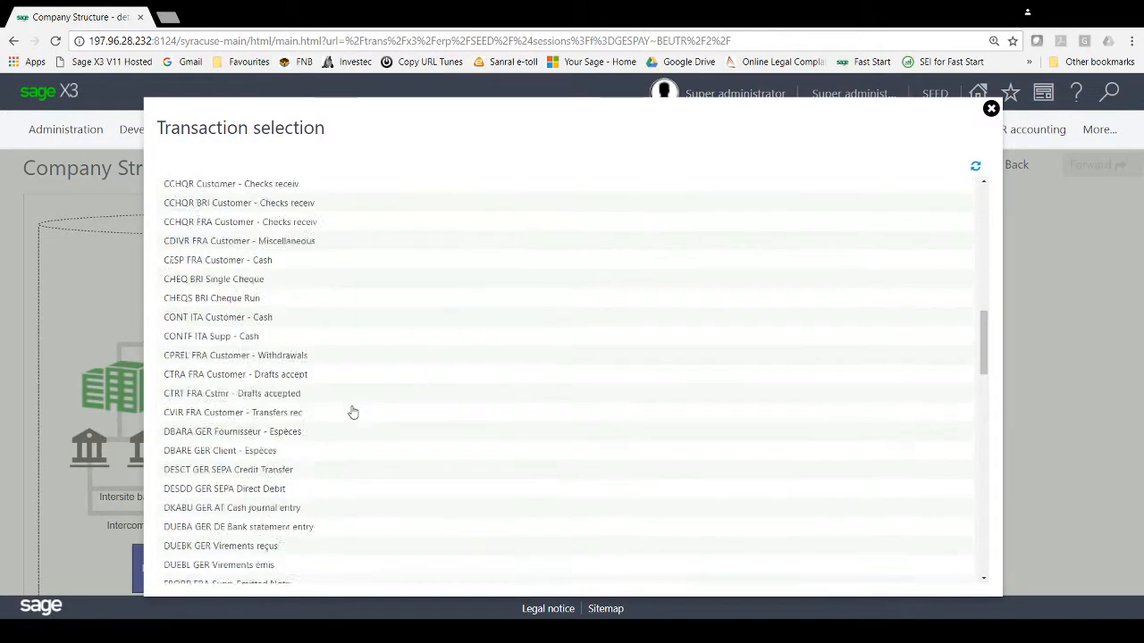
pyautogui.scroll(-8, 354, 412)
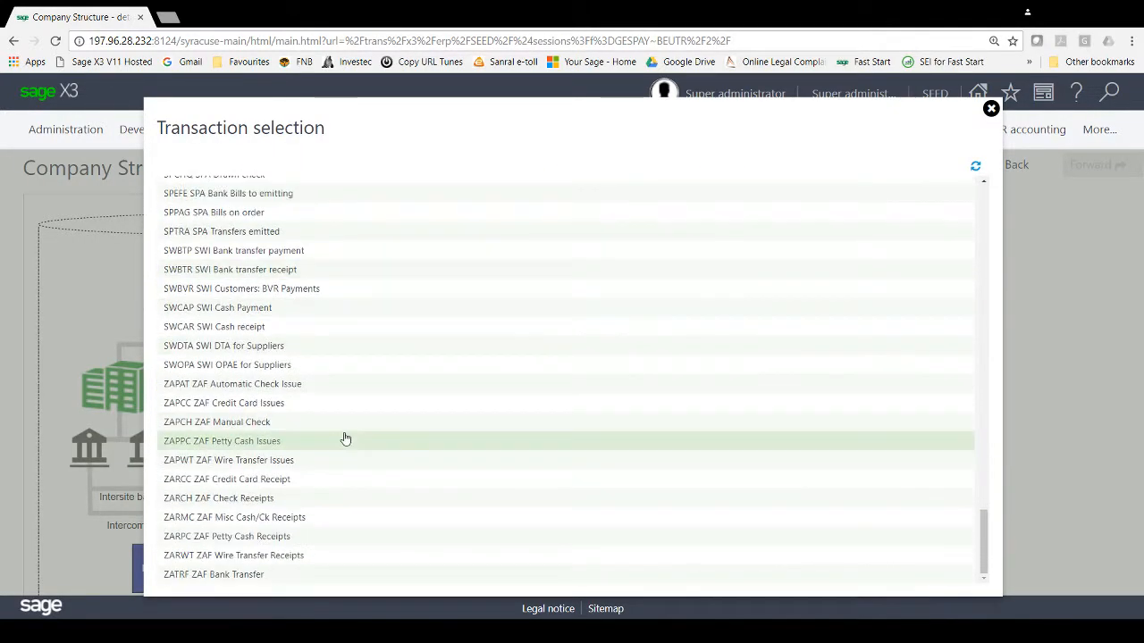
pyautogui.click(288, 560)
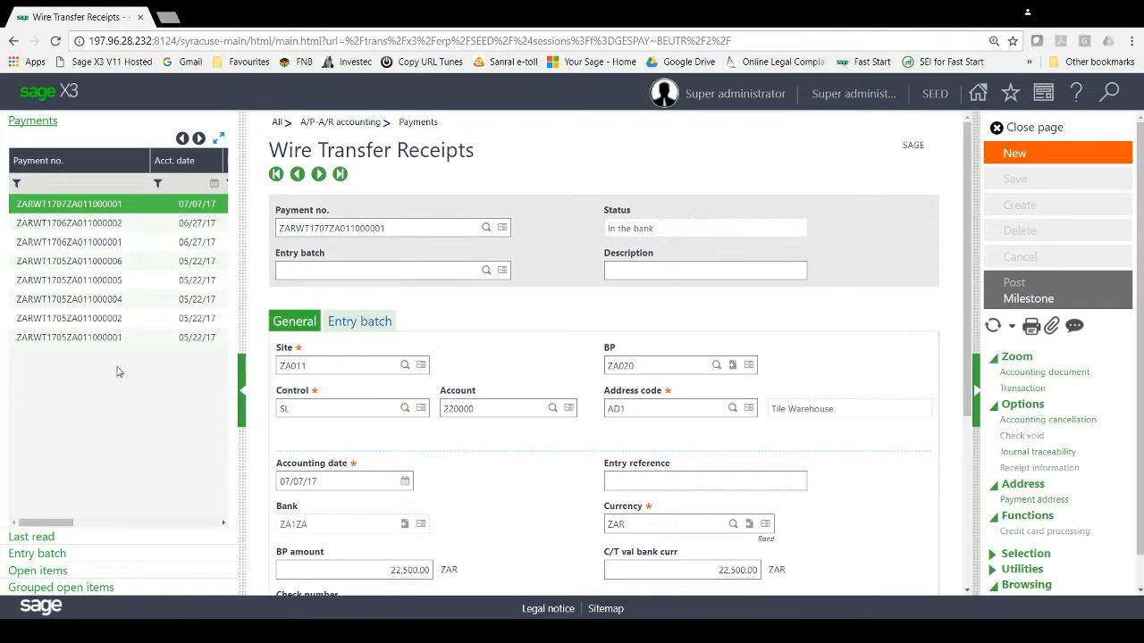
pyautogui.click(115, 322)
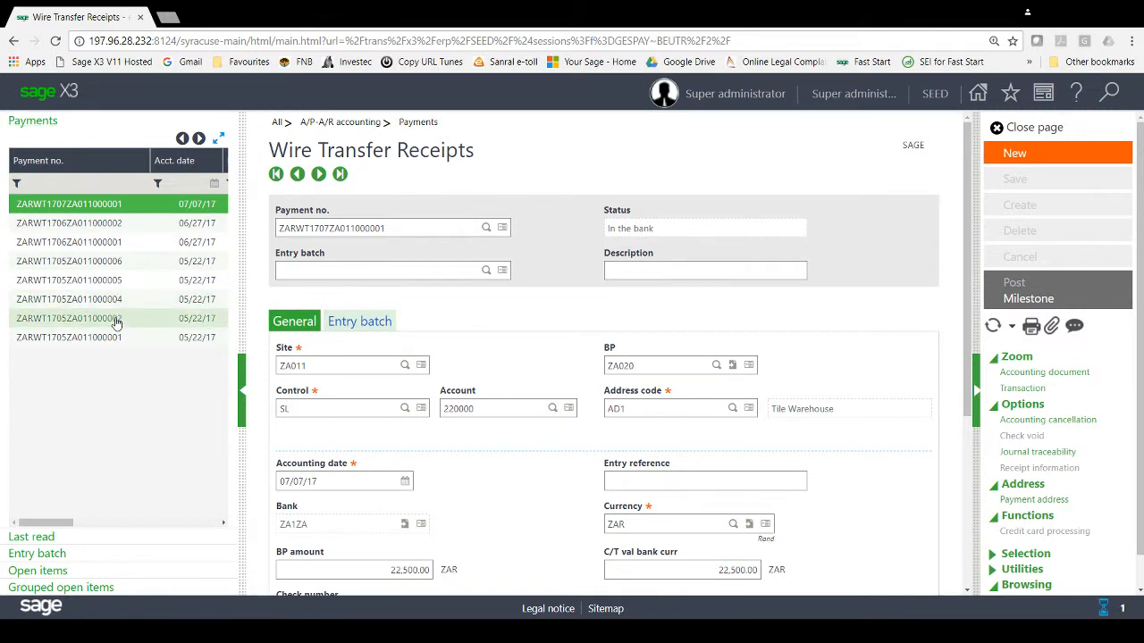
pyautogui.click(114, 303)
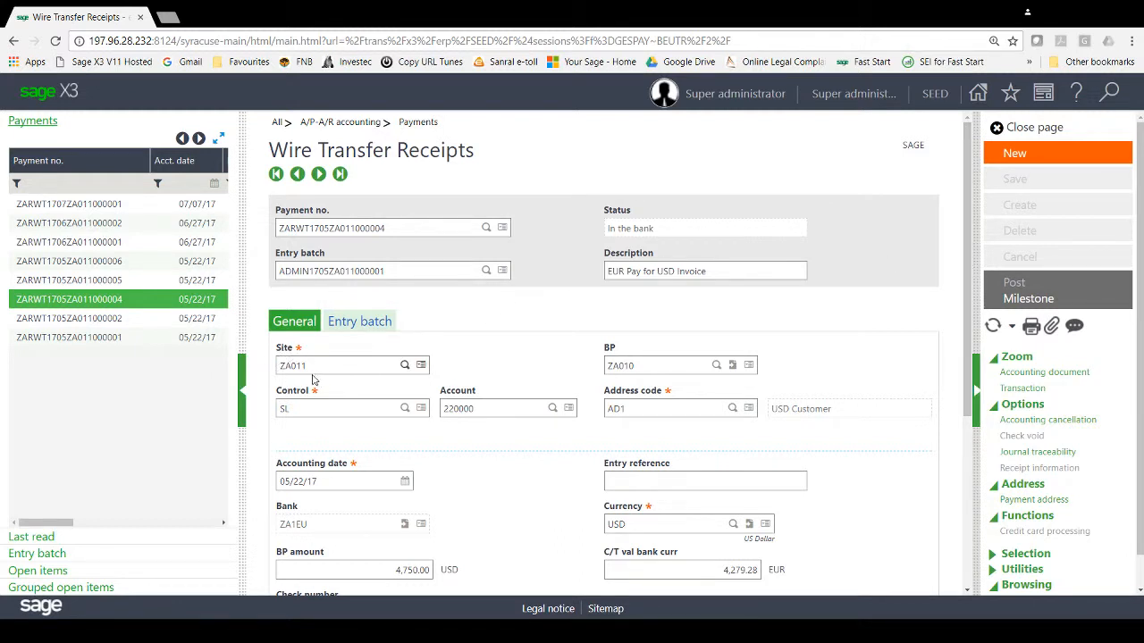
pyautogui.moveTo(967, 349); pyautogui.dragTo(965, 451)
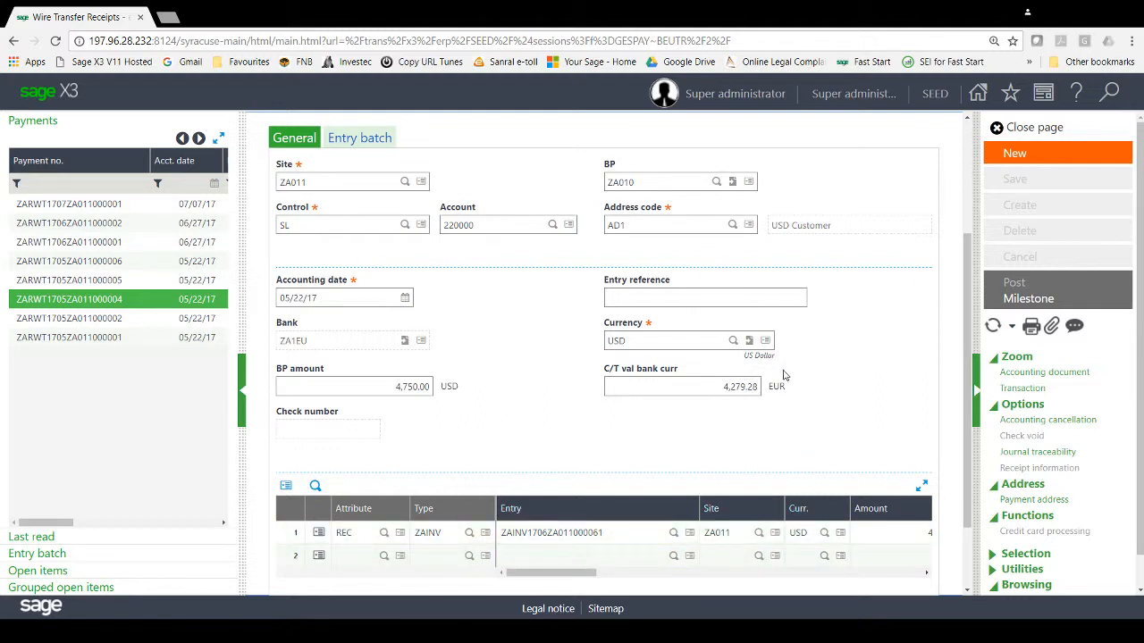
pyautogui.click(1033, 130)
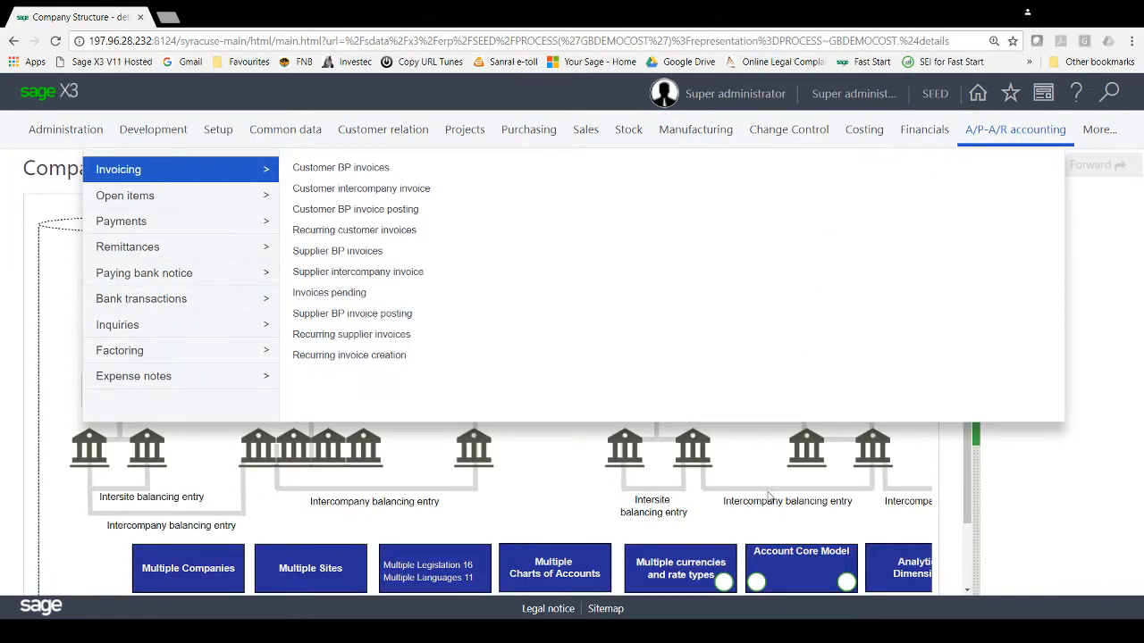
# Open the analytical dimensions process from the company structure, review the ZAF ledger's dimension types, and close the ledger
pyautogui.click(976, 442)
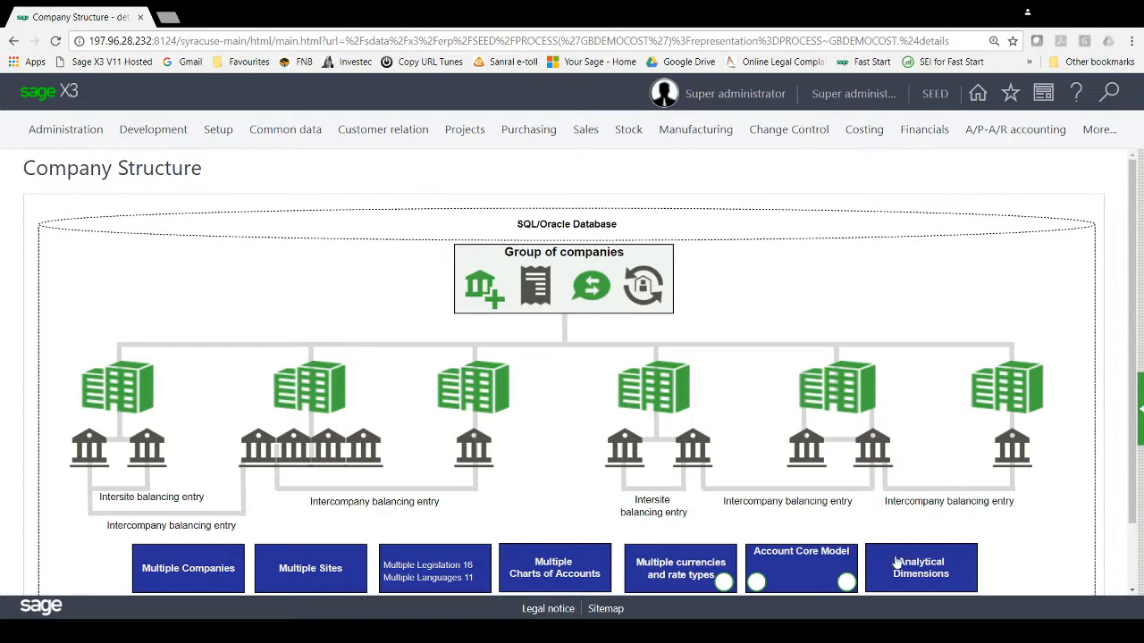
pyautogui.click(920, 579)
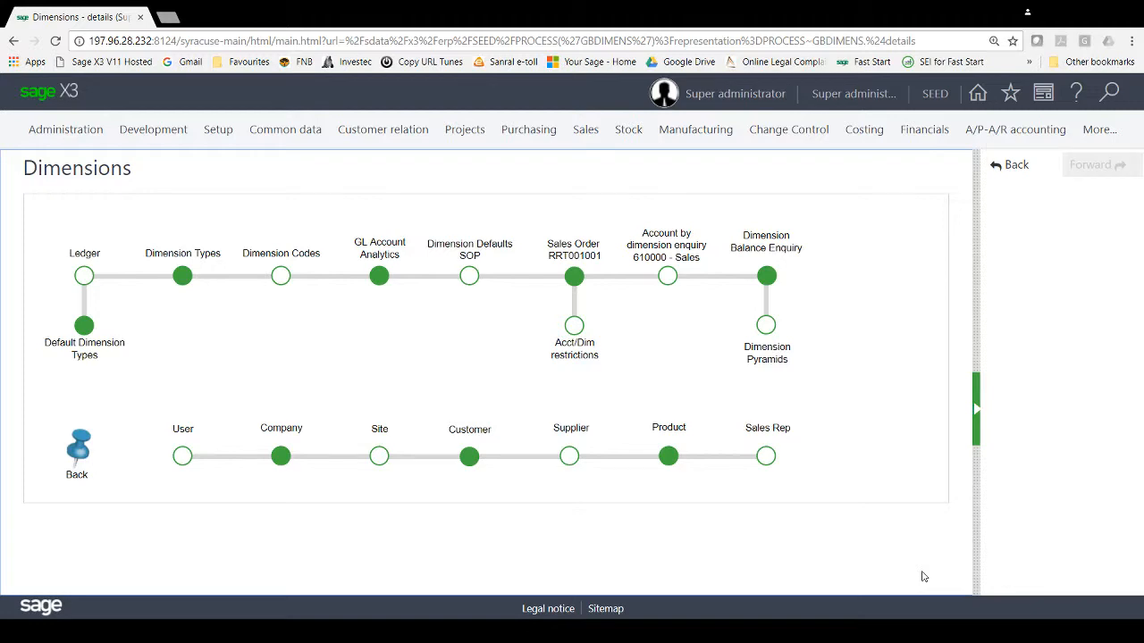
pyautogui.click(85, 282)
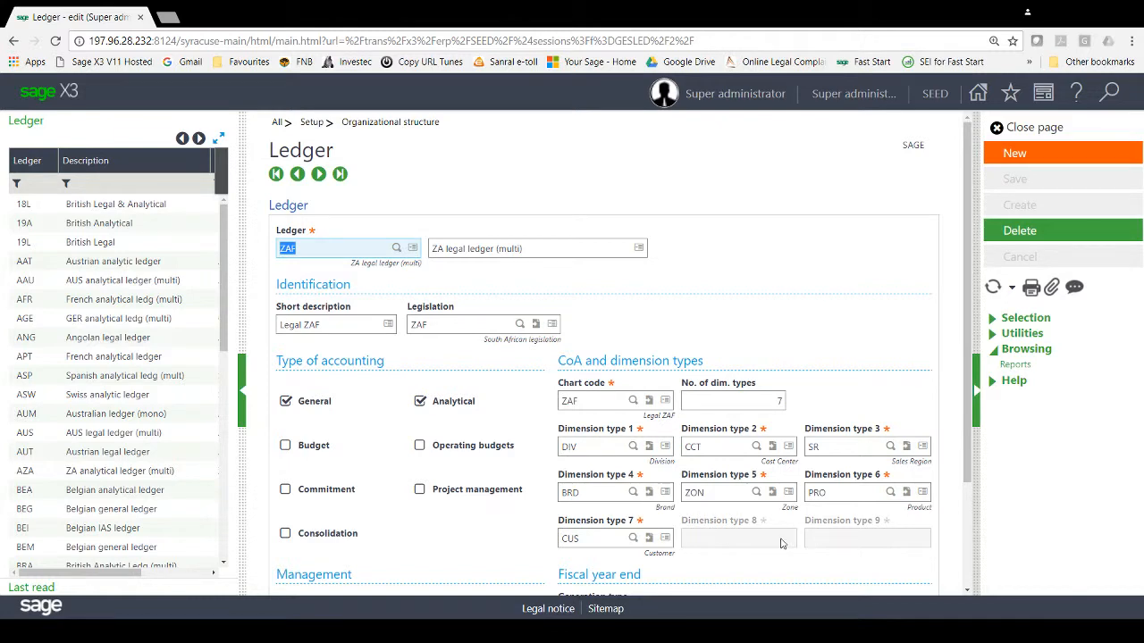
pyautogui.click(1027, 134)
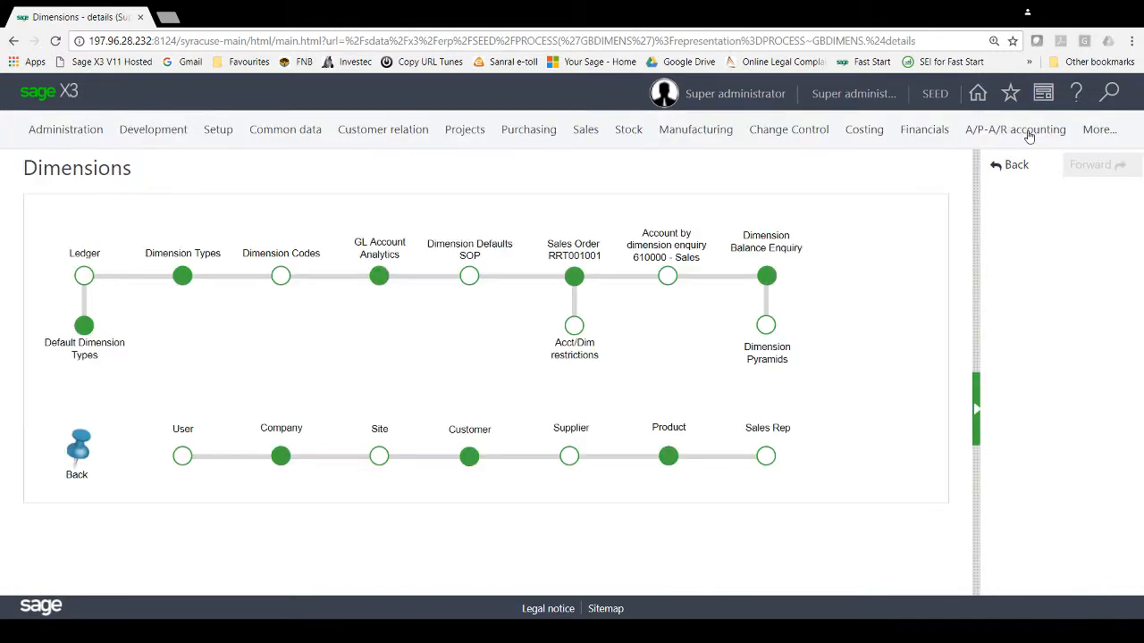
# Review the default dimension types for the Product, Customer and Sales rep entities, widening the dimension types column, and close the page
pyautogui.click(85, 326)
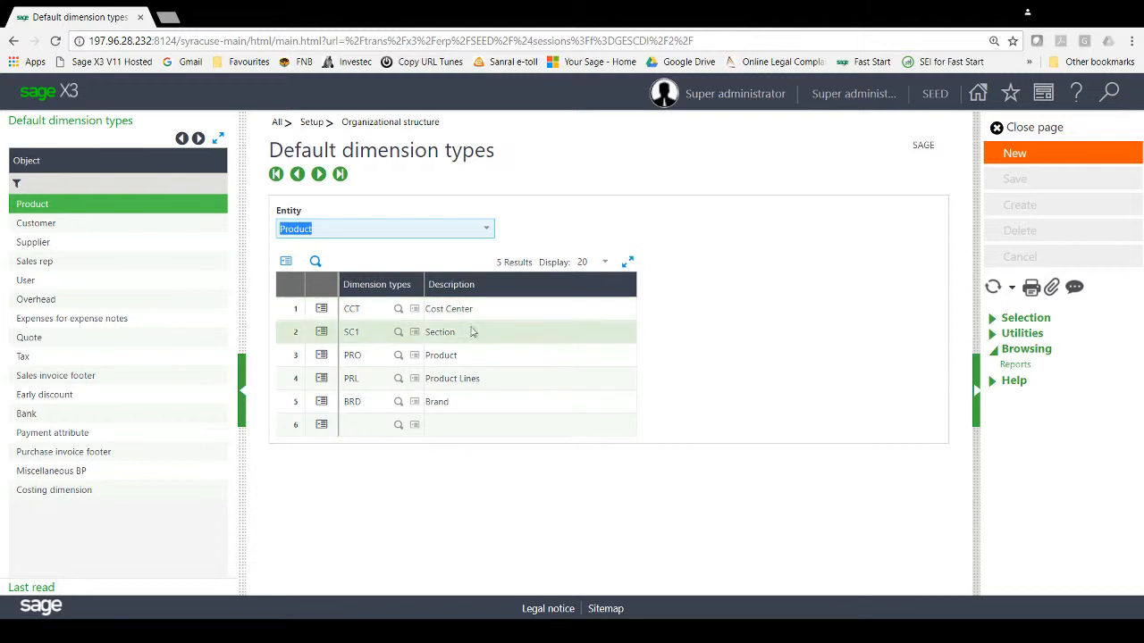
pyautogui.click(113, 230)
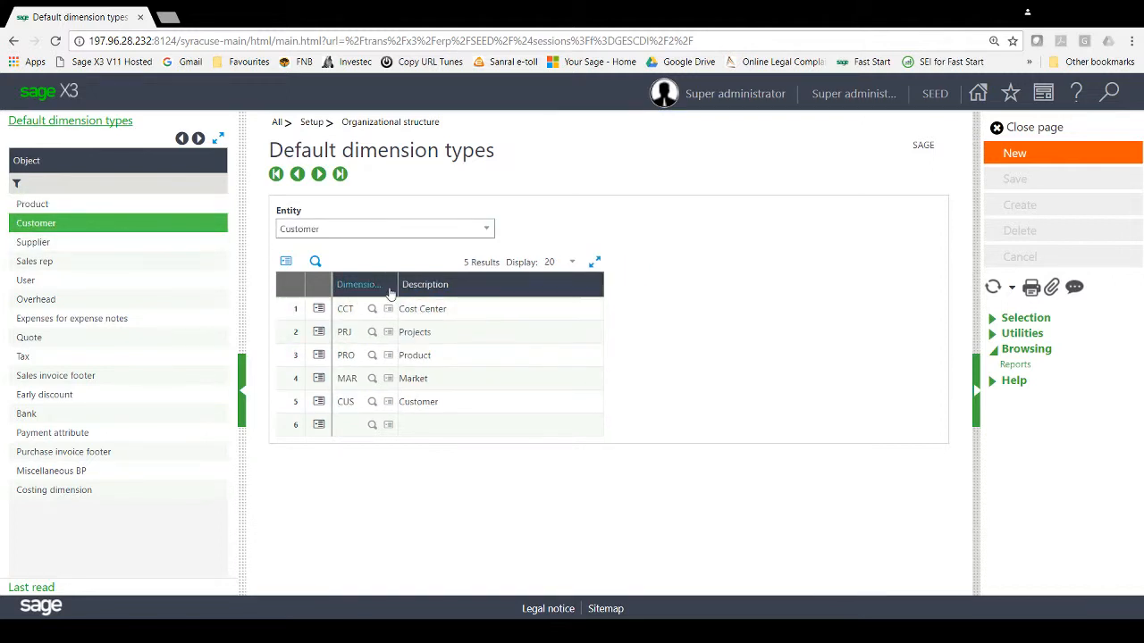
pyautogui.moveTo(398, 284); pyautogui.dragTo(433, 285)
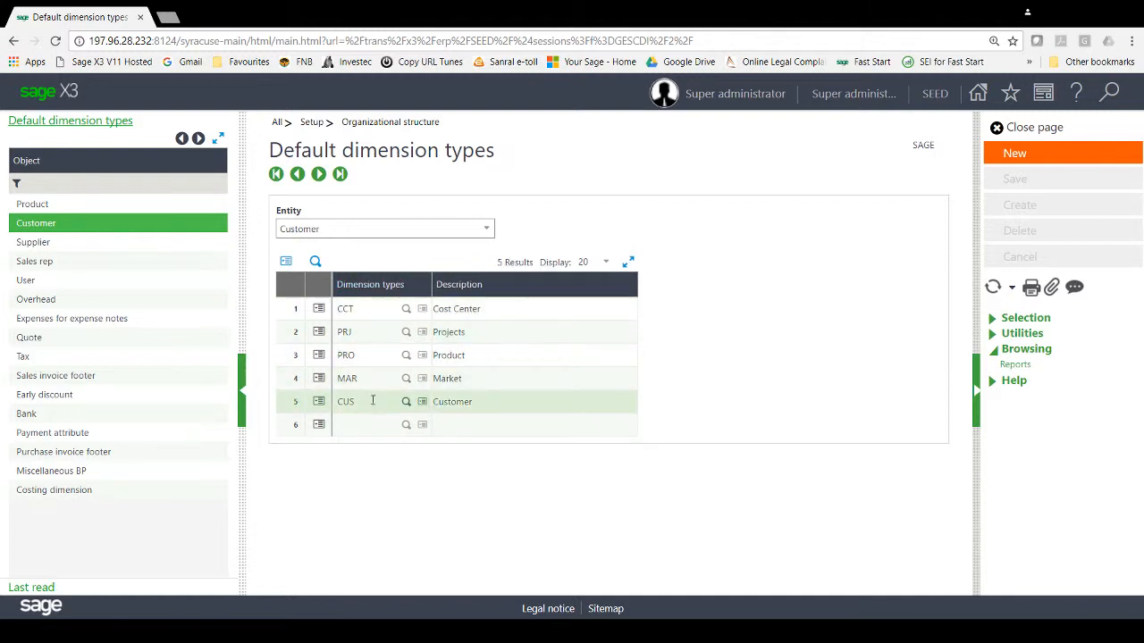
pyautogui.click(87, 264)
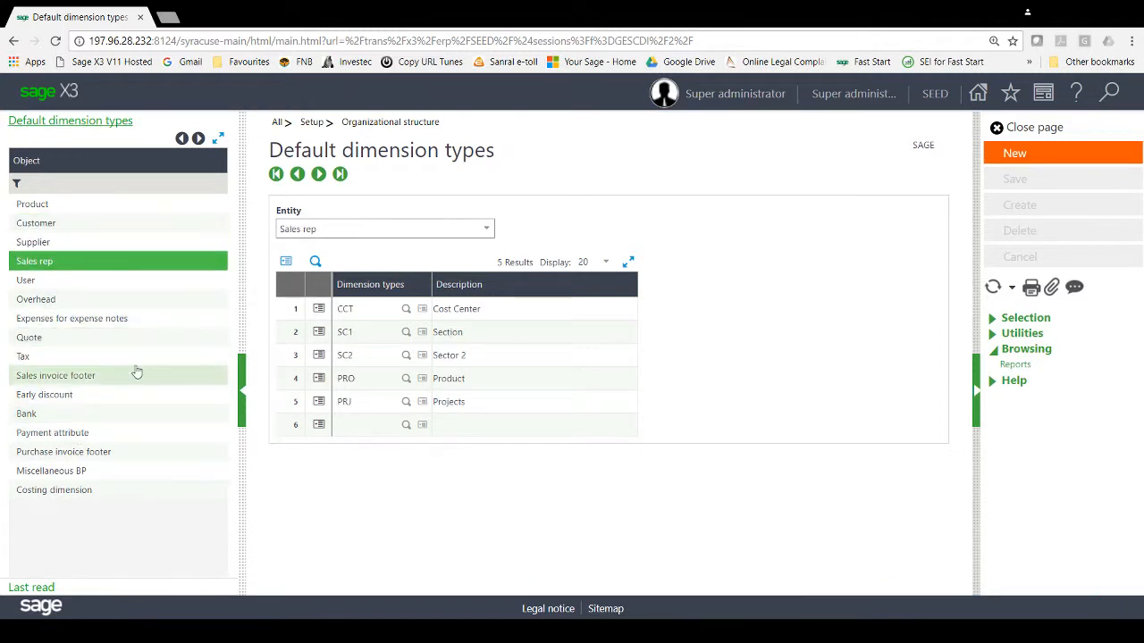
pyautogui.click(1032, 128)
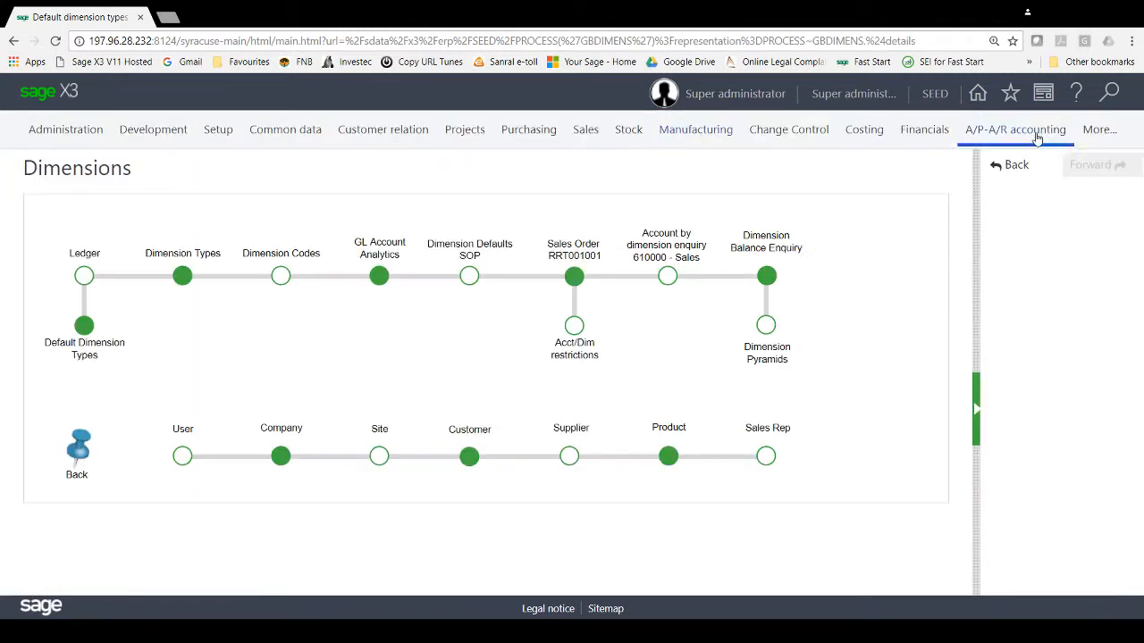
# Open the dimension types, view the CCT Cost Center record, and close the page
pyautogui.click(181, 277)
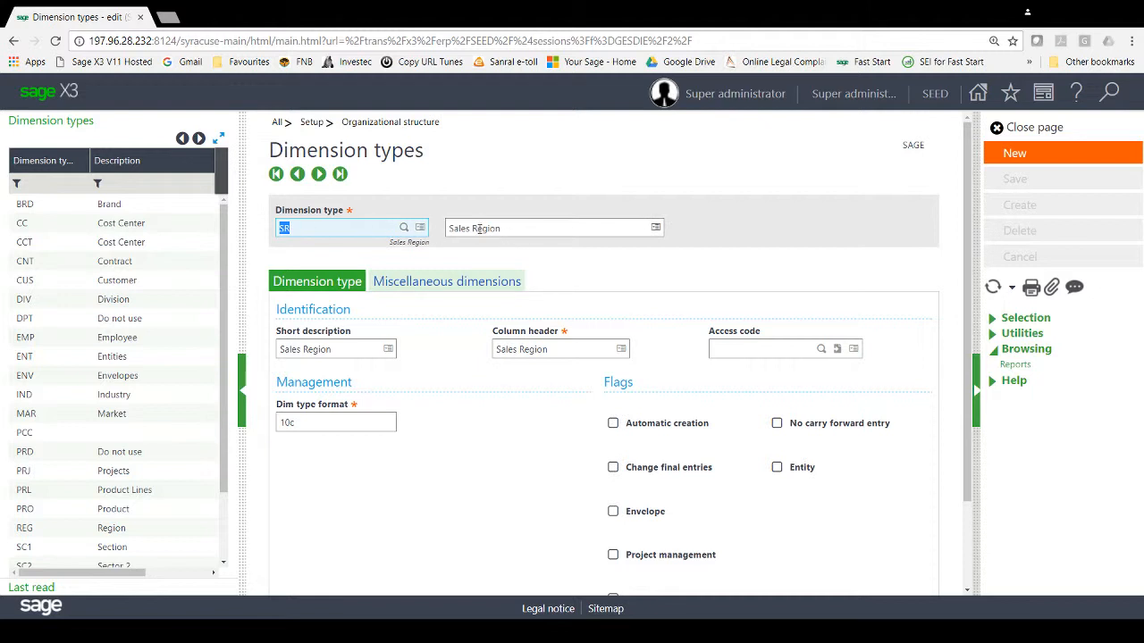
pyautogui.click(98, 242)
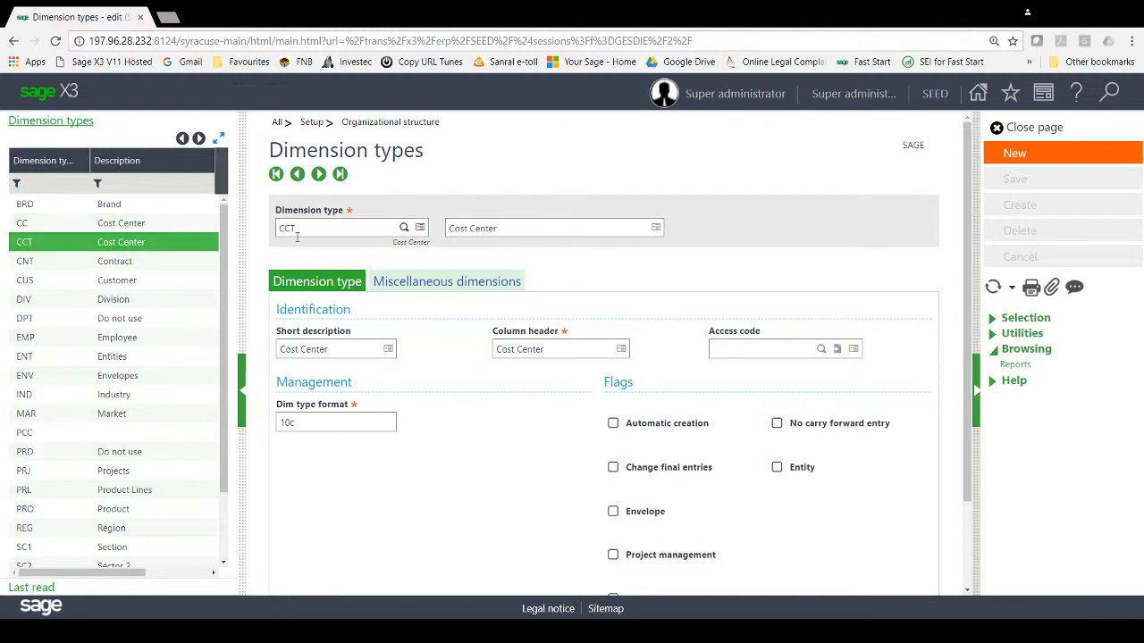
pyautogui.click(1060, 129)
pyautogui.moveTo(1062, 132)
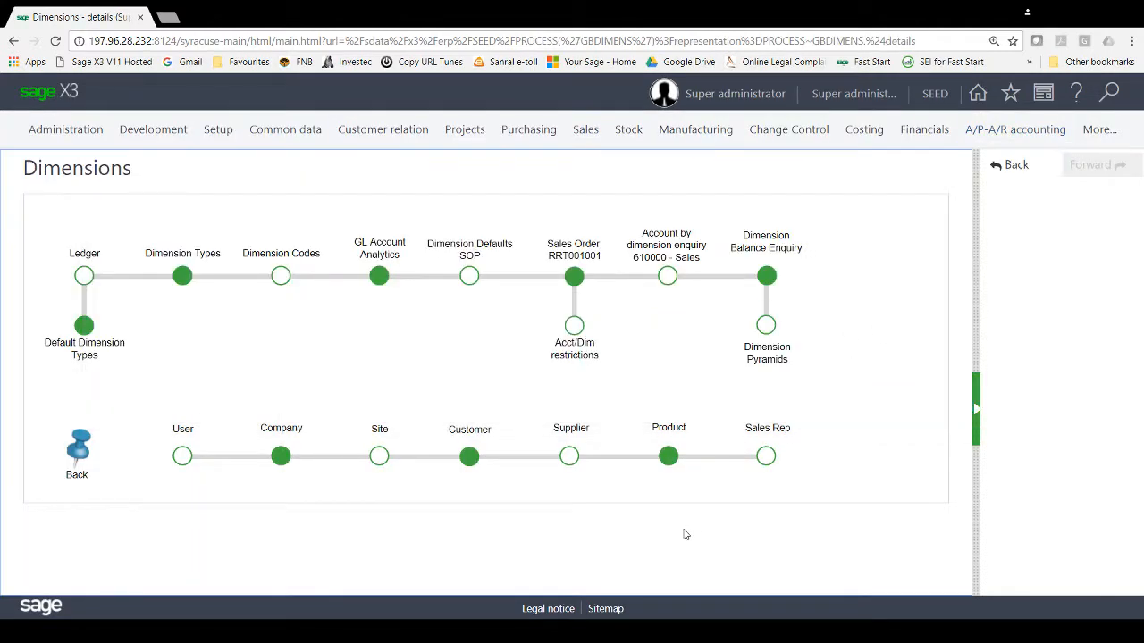
# Open the dimension codes, switch to the CCT Cost Center dimension type to review its codes, and close the page
pyautogui.click(279, 277)
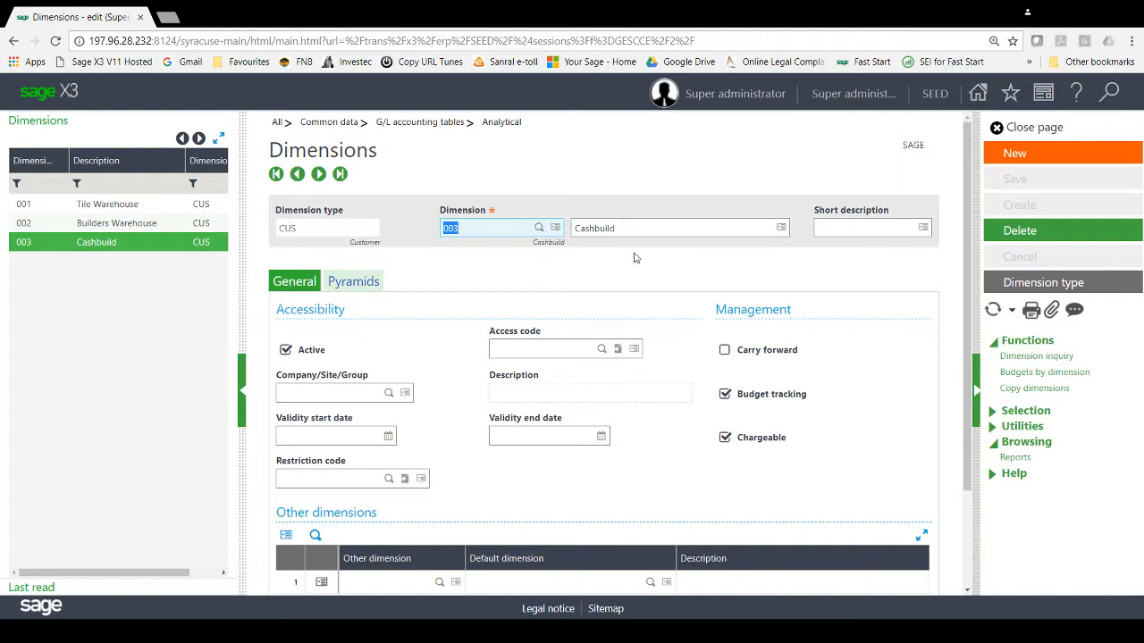
pyautogui.click(1019, 283)
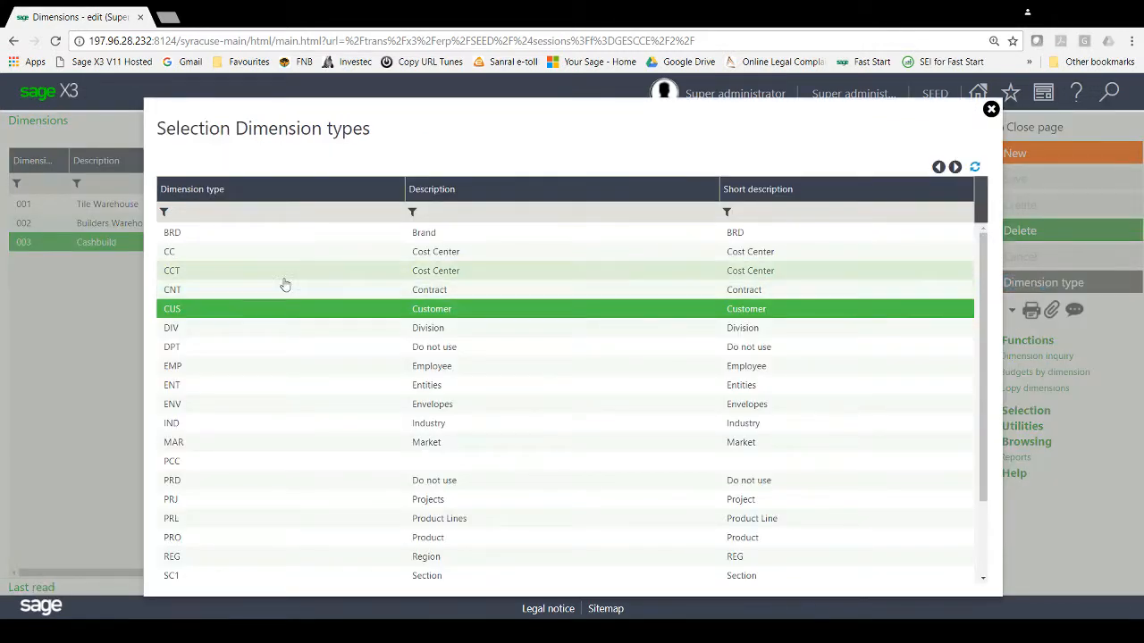
pyautogui.click(200, 272)
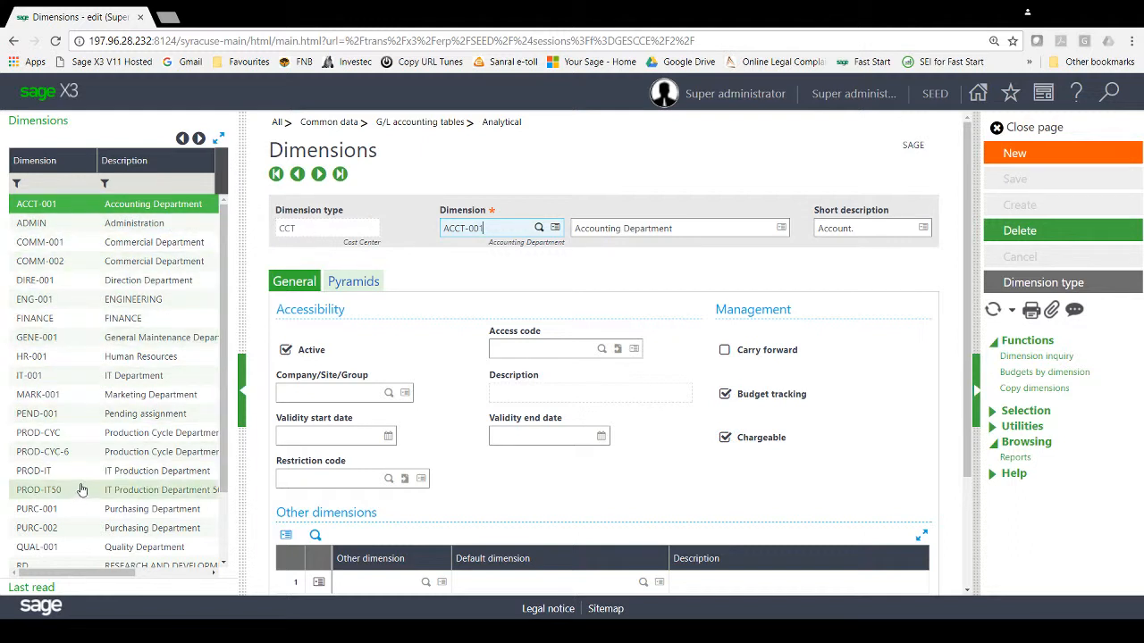
pyautogui.click(1041, 136)
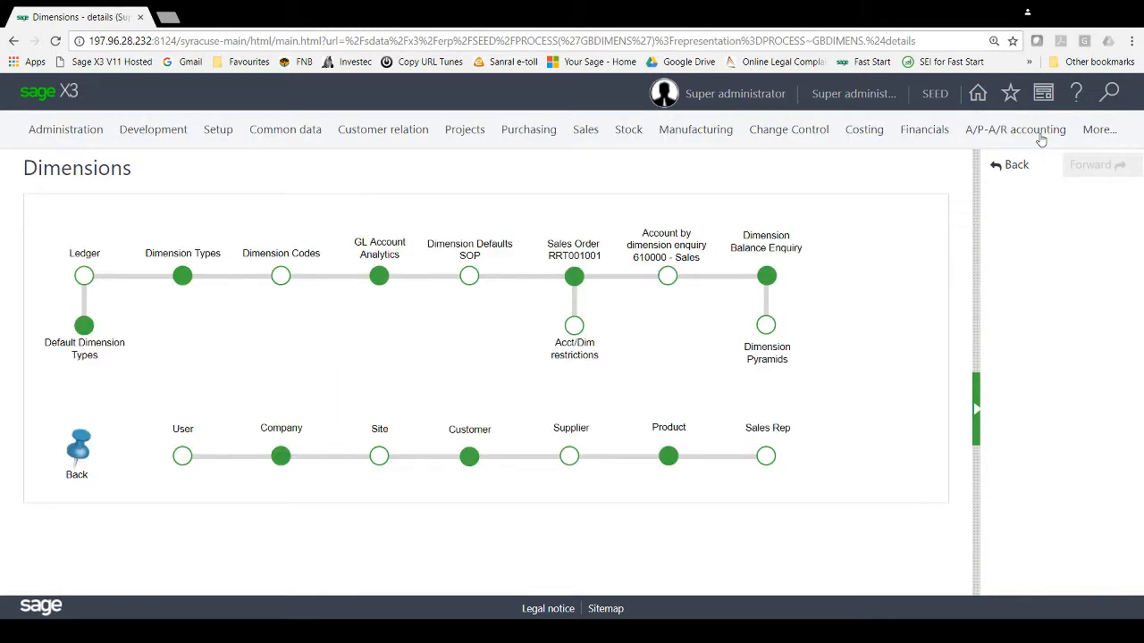
# Open the GL account analytics and select the ZAF South African legal chart of accounts
pyautogui.click(379, 279)
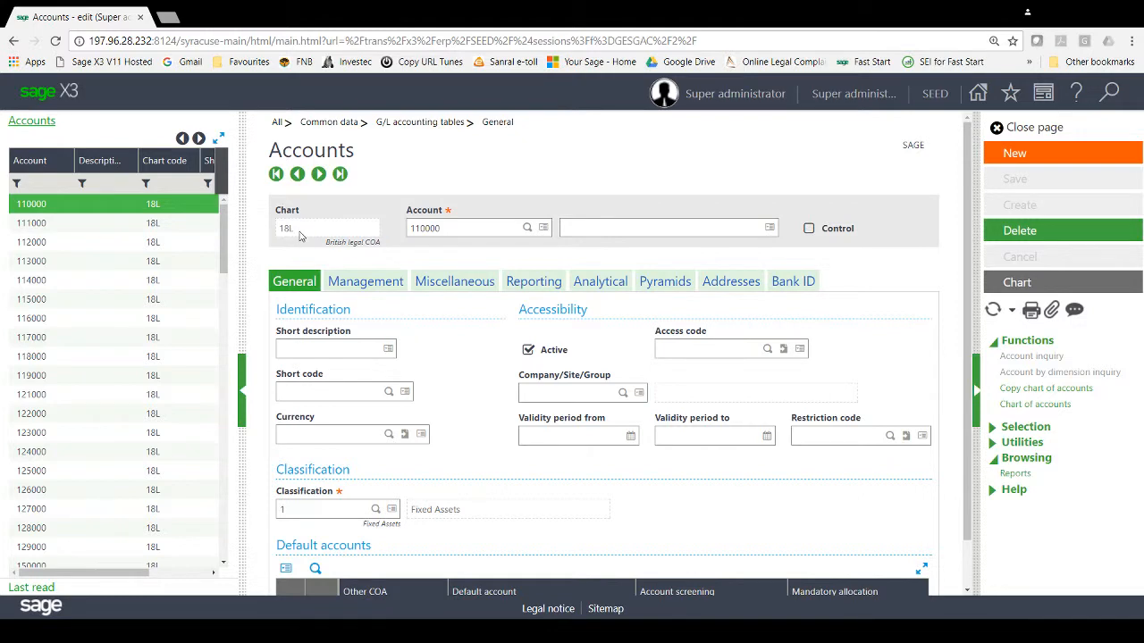
pyautogui.moveTo(1046, 253); pyautogui.dragTo(1047, 291)
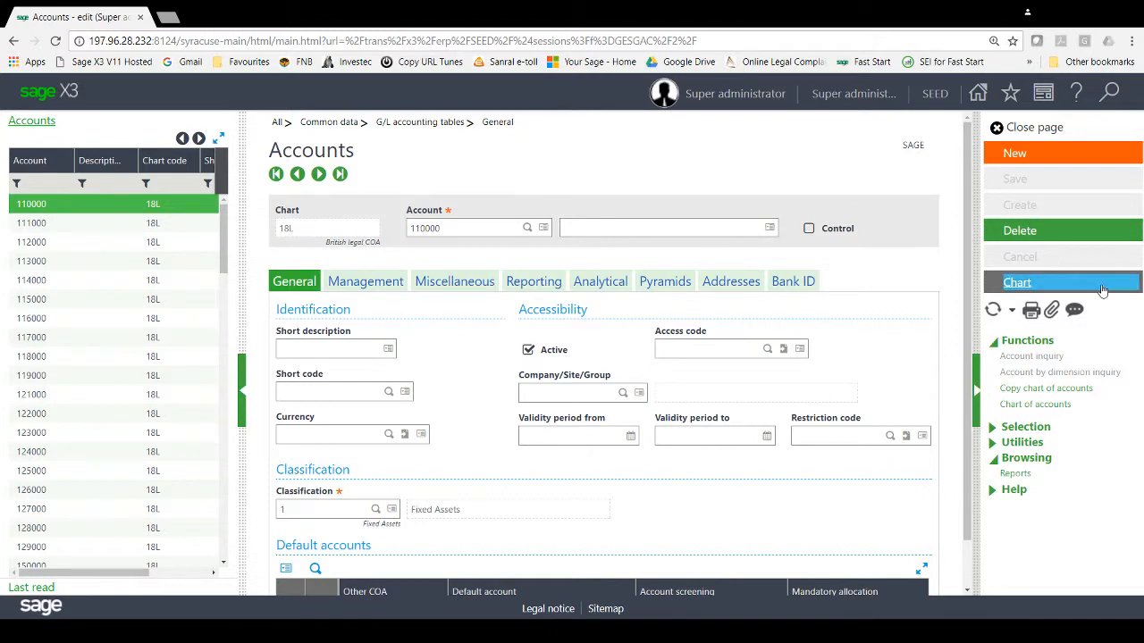
pyautogui.click(1046, 291)
pyautogui.scroll(-5, 418, 358)
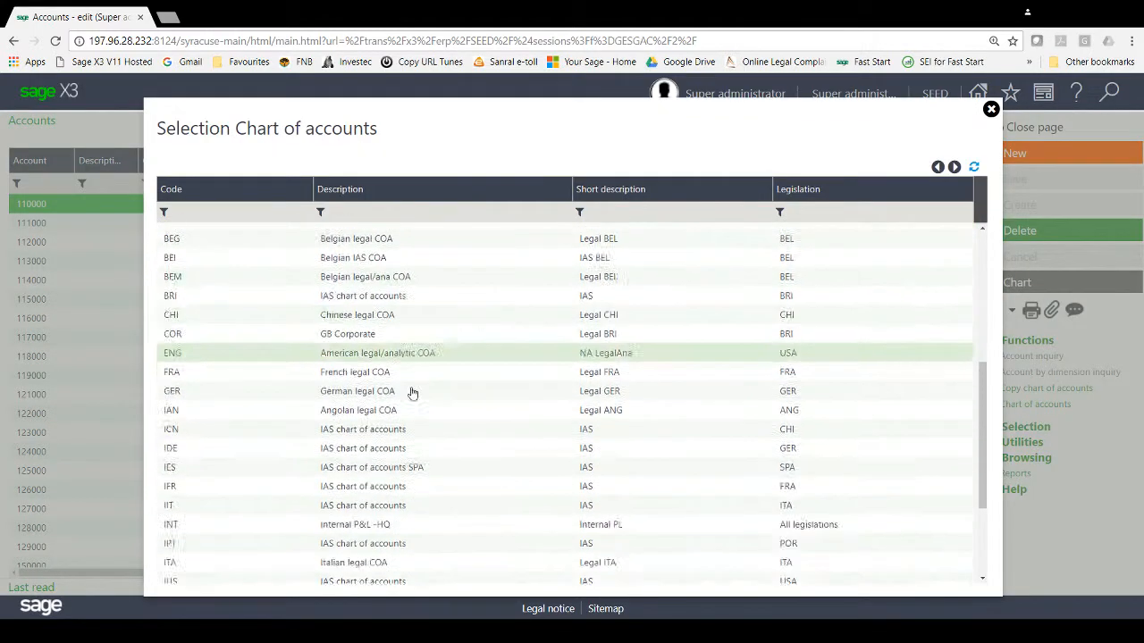
pyautogui.scroll(-3, 412, 393)
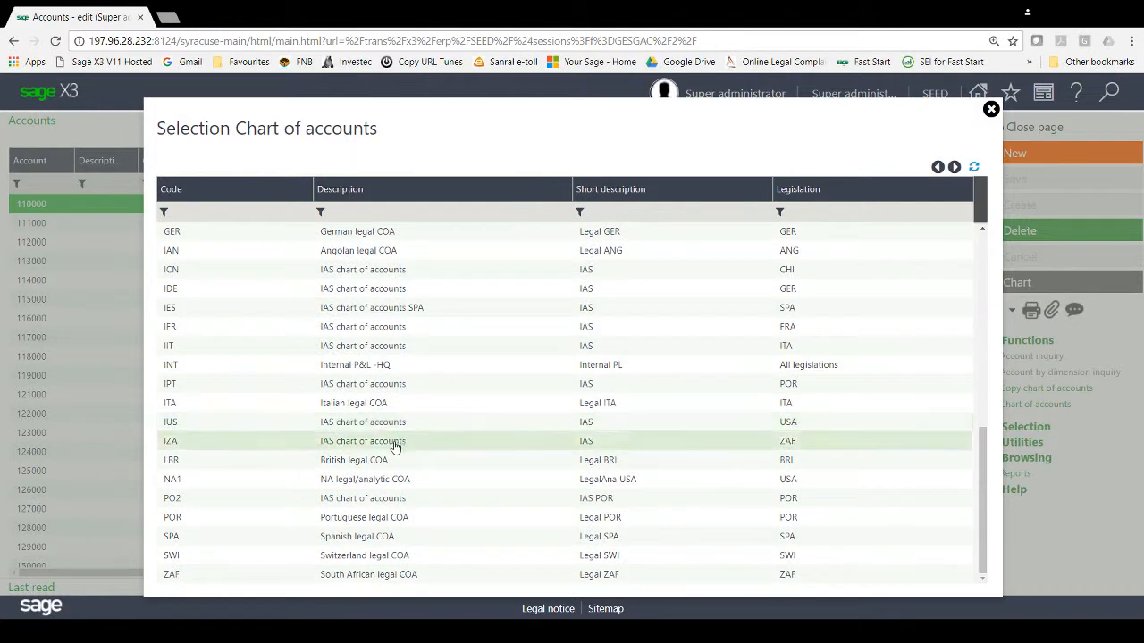
pyautogui.click(384, 572)
# Filter the accounts by 600, review the Sales account's analytical dimensions, and close the page
pyautogui.click(40, 183)
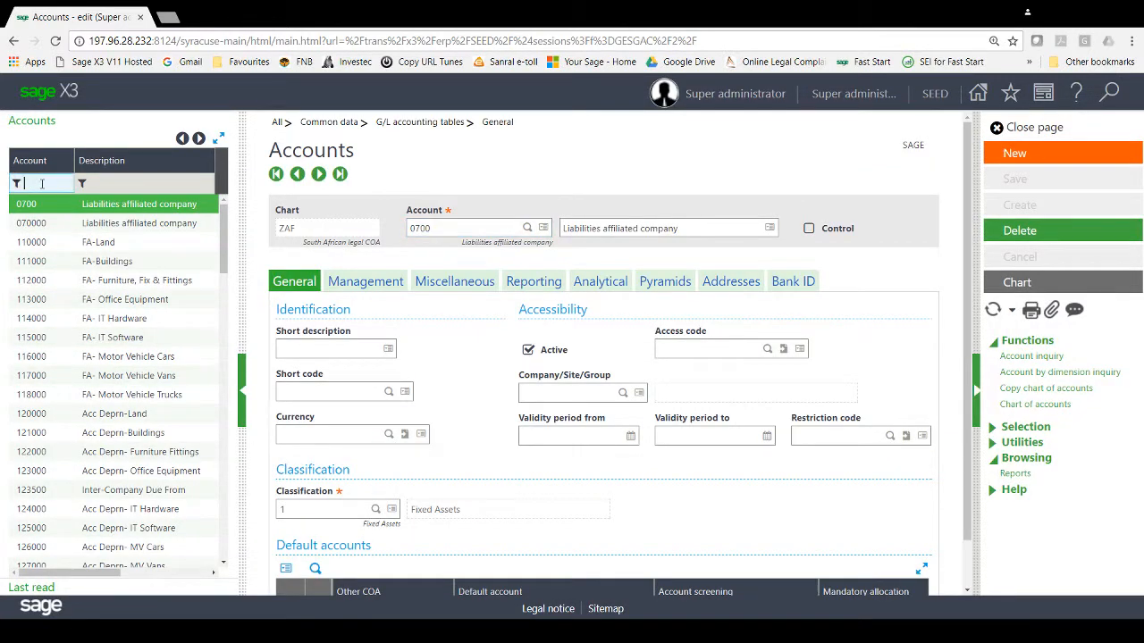
pyautogui.press('Return')
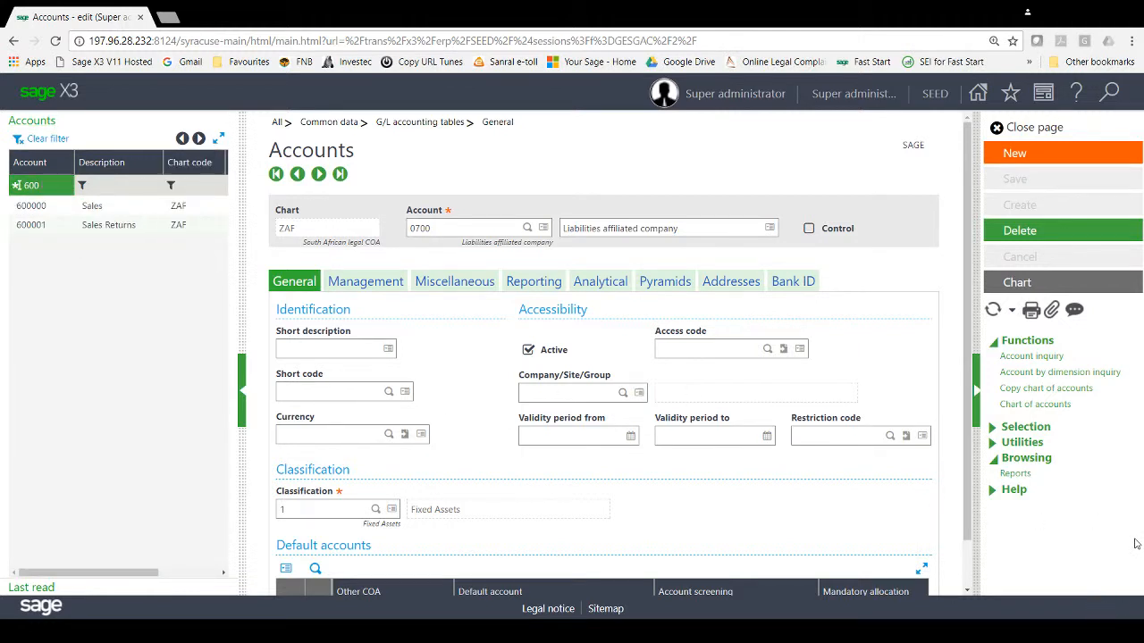
pyautogui.click(66, 228)
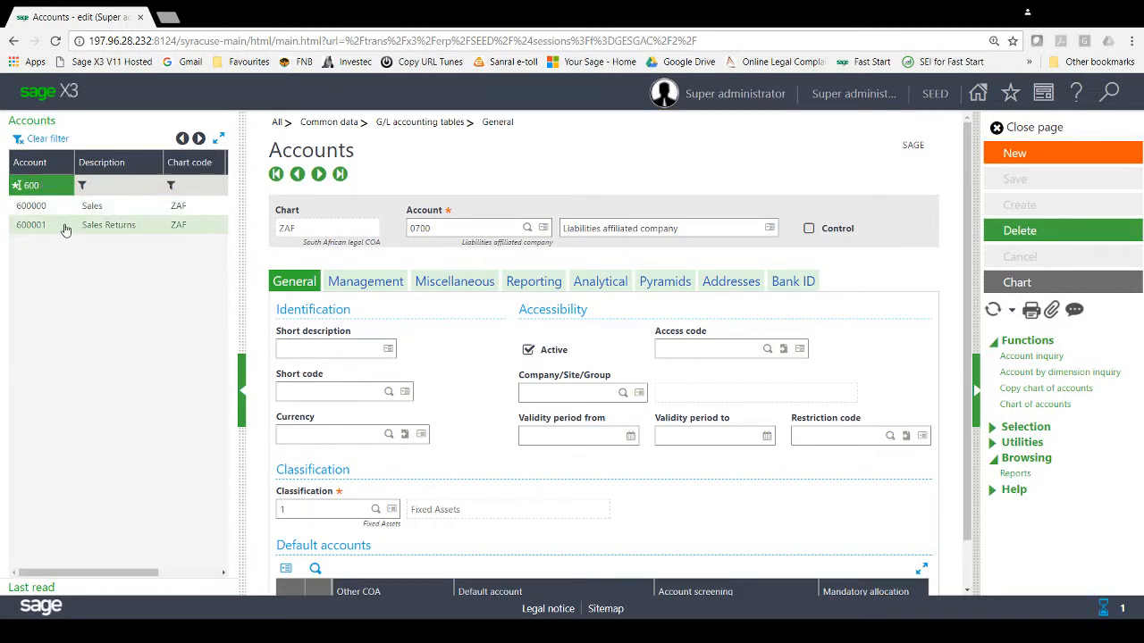
pyautogui.click(68, 209)
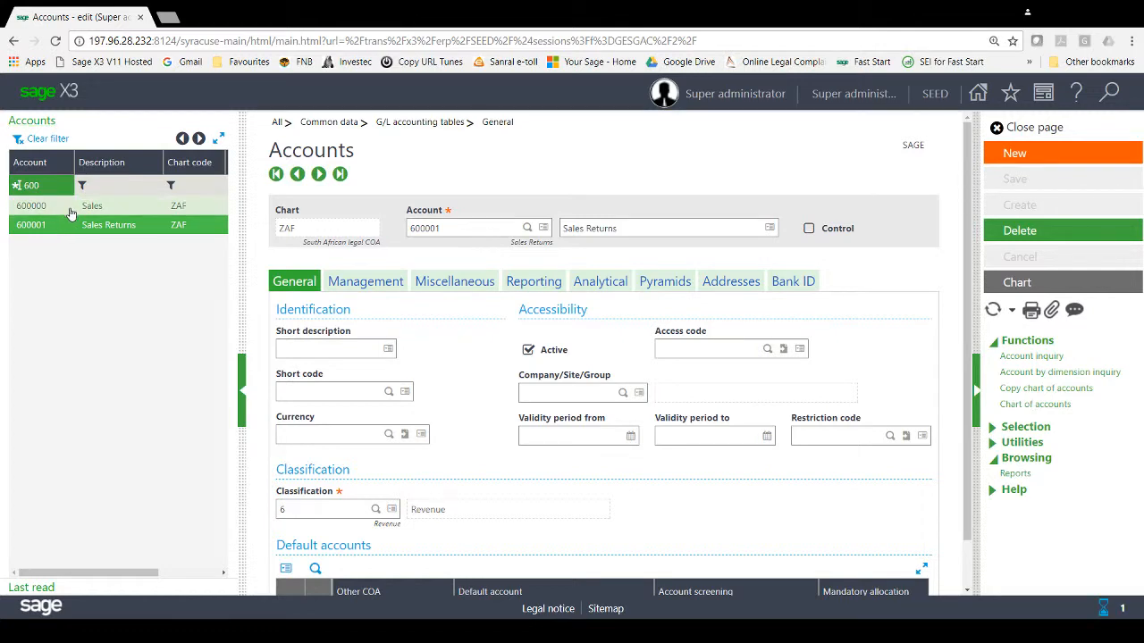
pyautogui.click(598, 285)
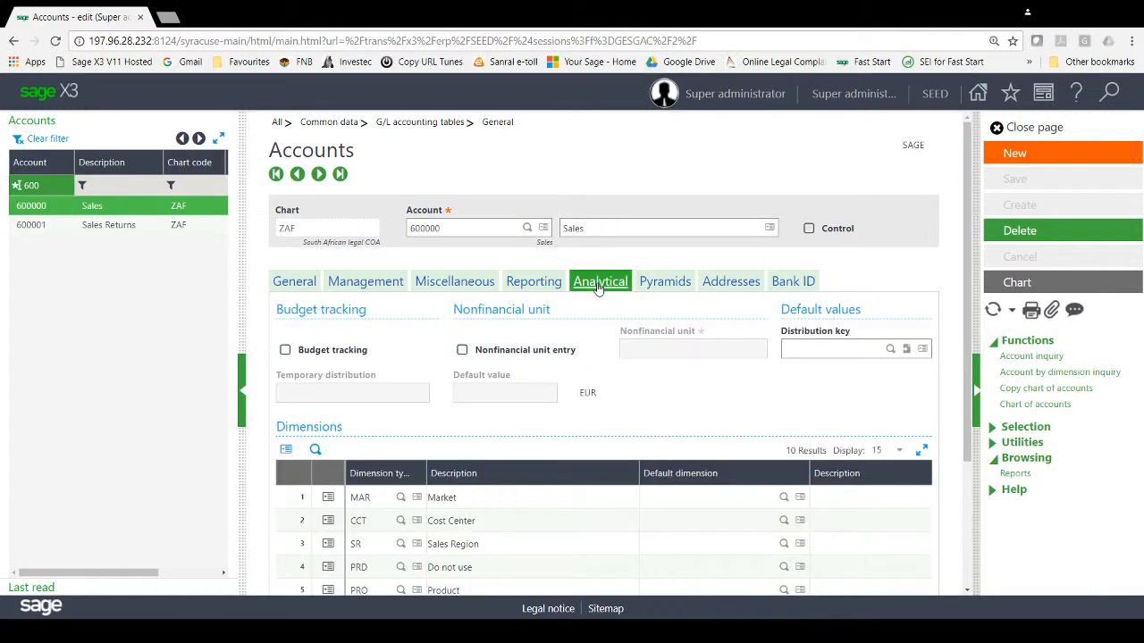
pyautogui.scroll(-3, 607, 429)
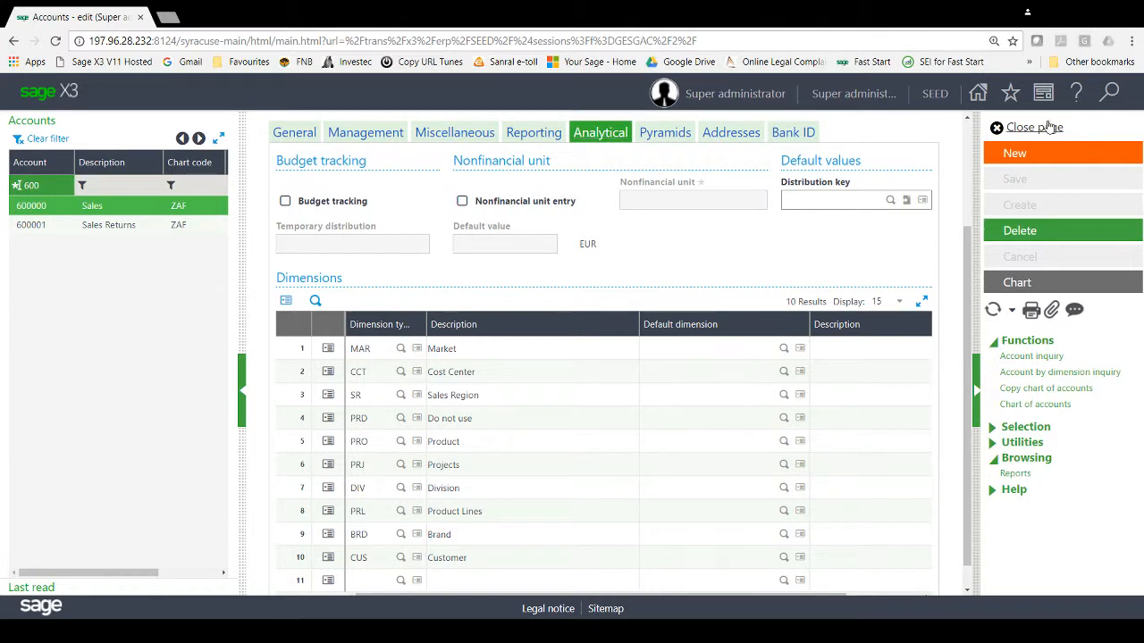
pyautogui.click(1018, 127)
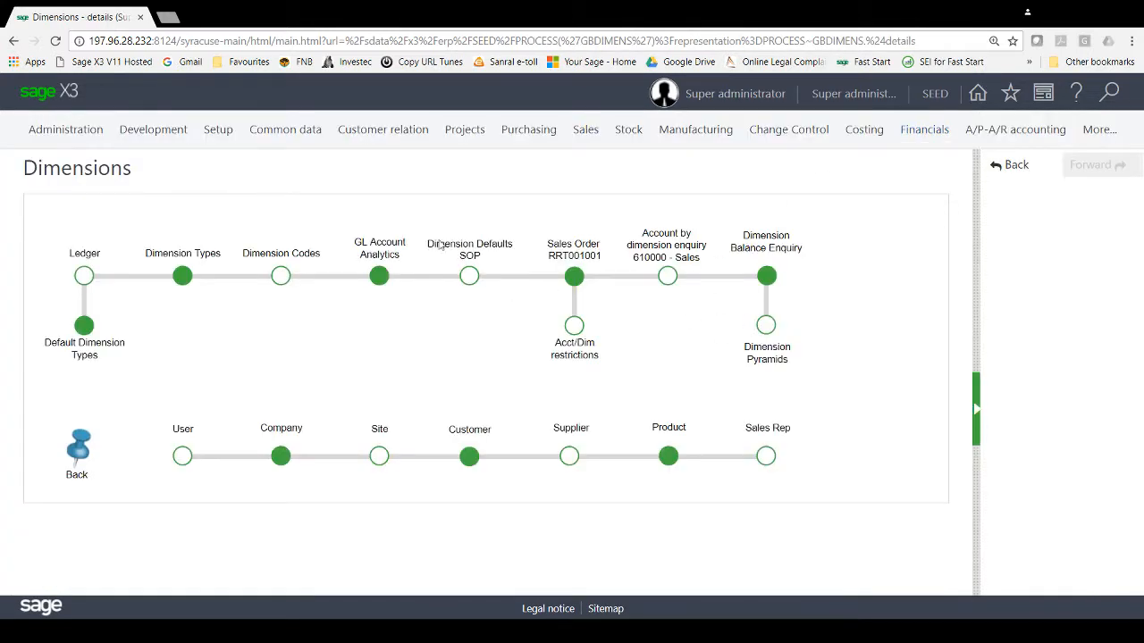
# Open the SOP Sales Order Line default dimensions for all companies, review the source of each dimension through Sales Region, and close the page
pyautogui.click(470, 277)
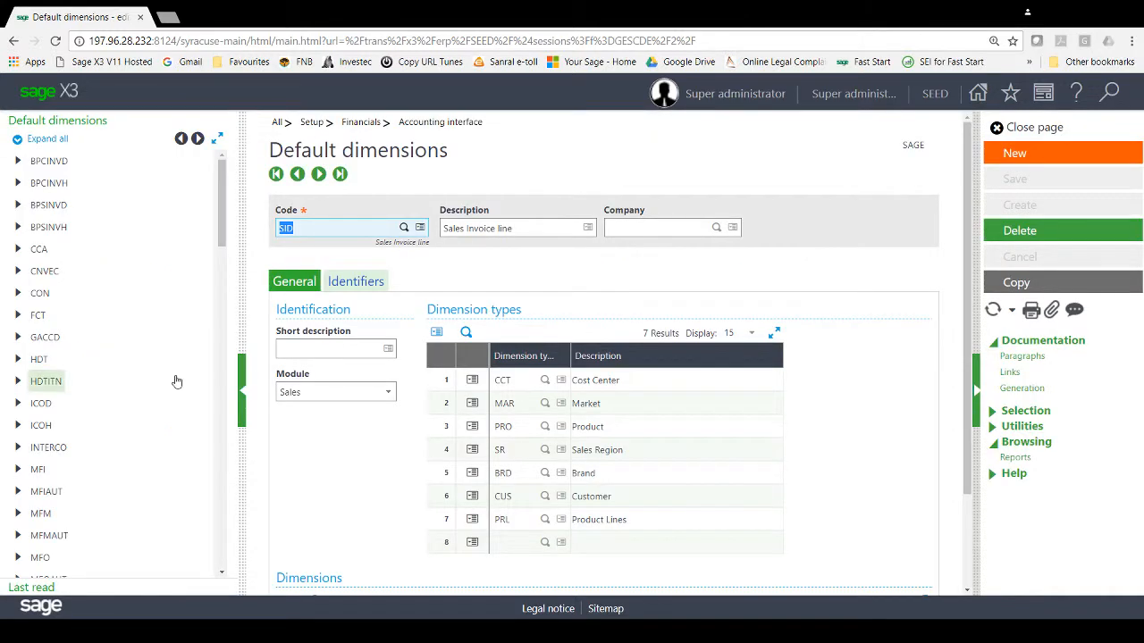
pyautogui.scroll(-15, 170, 420)
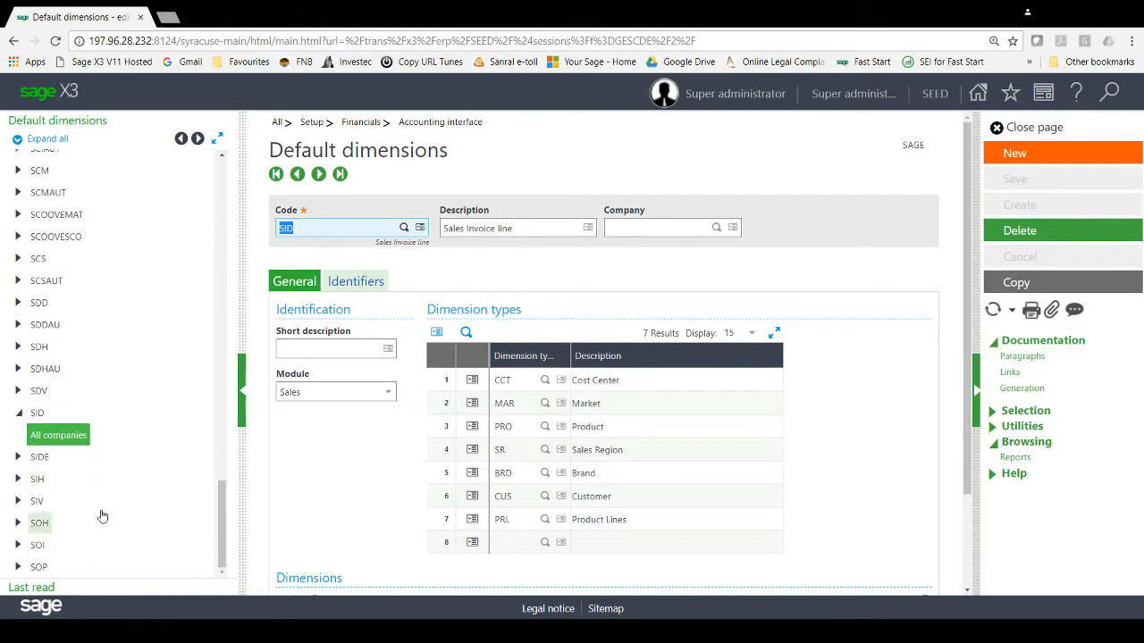
pyautogui.click(18, 567)
pyautogui.click(23, 572)
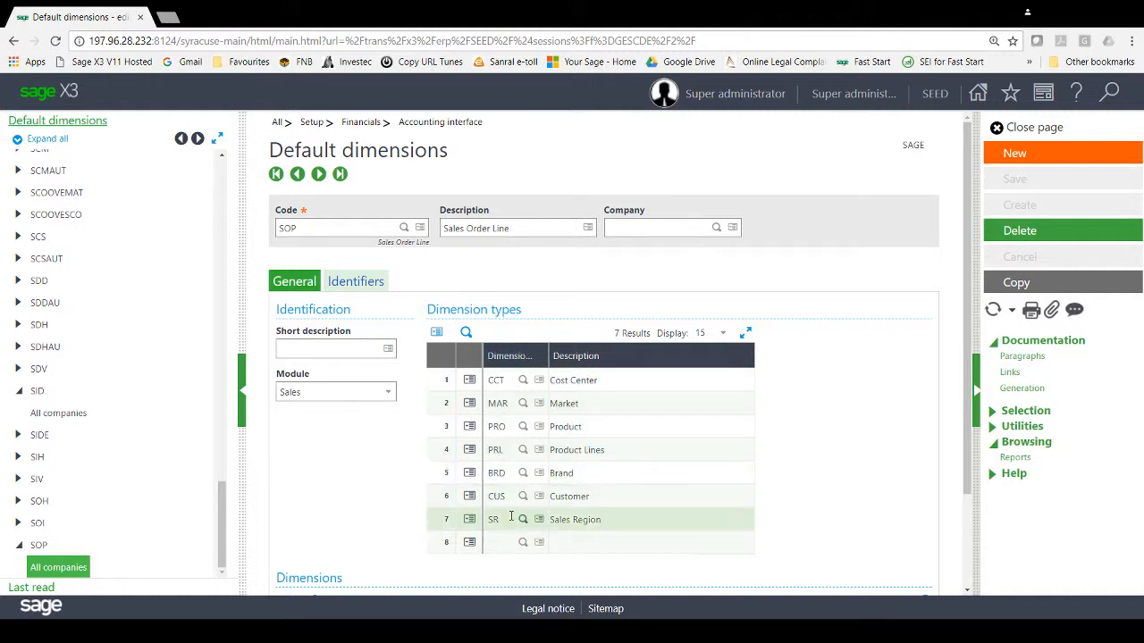
pyautogui.scroll(-3, 952, 358)
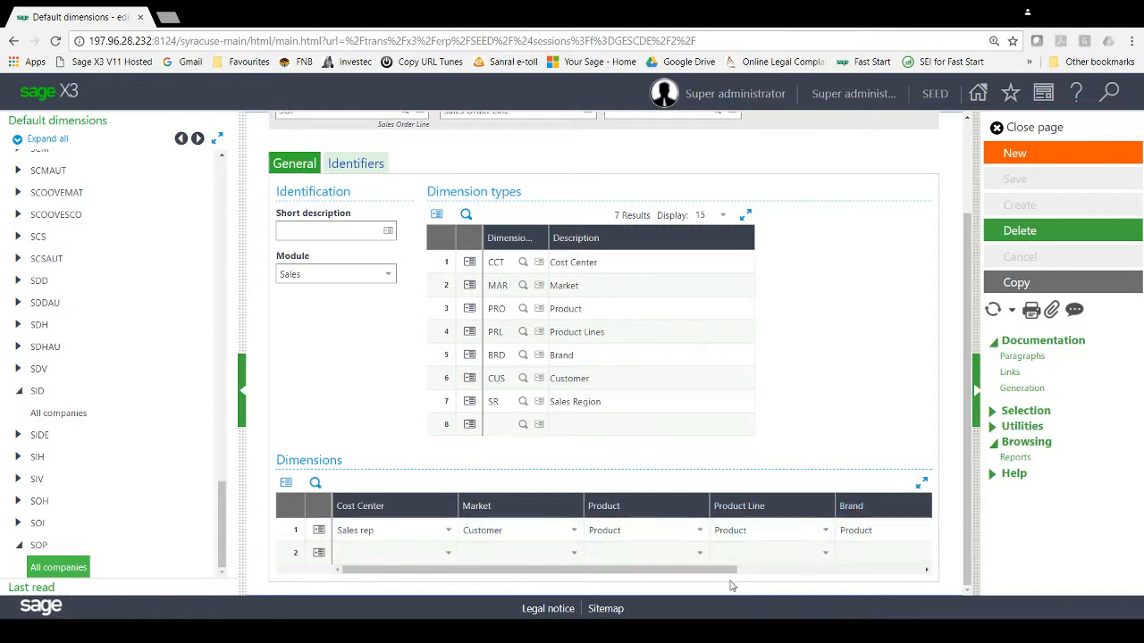
pyautogui.moveTo(725, 571); pyautogui.dragTo(919, 576)
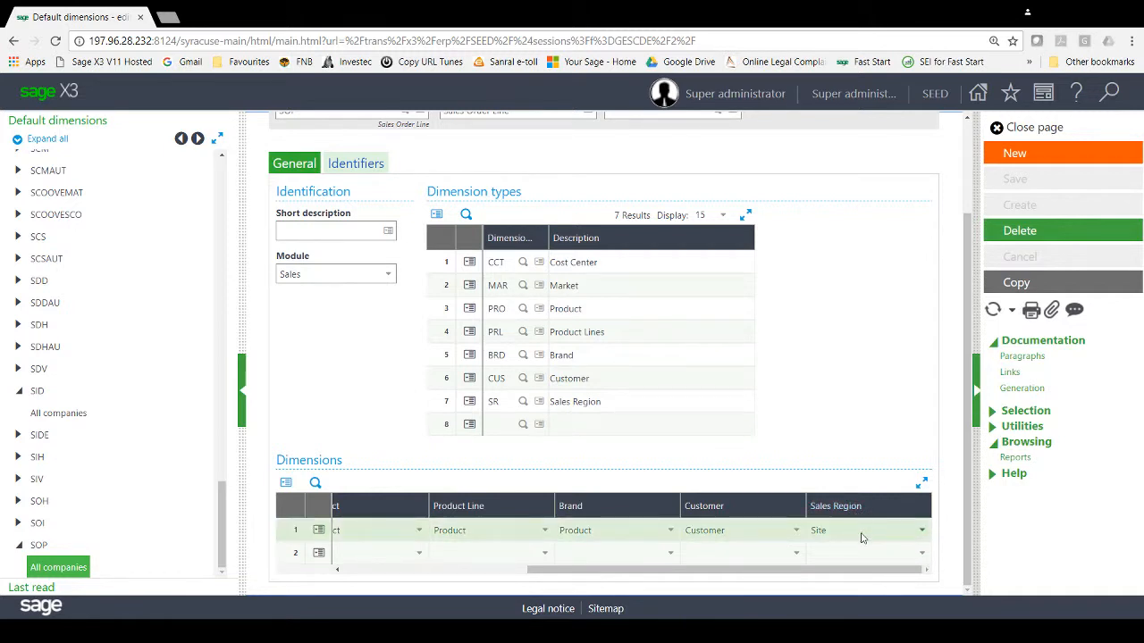
pyautogui.click(1024, 132)
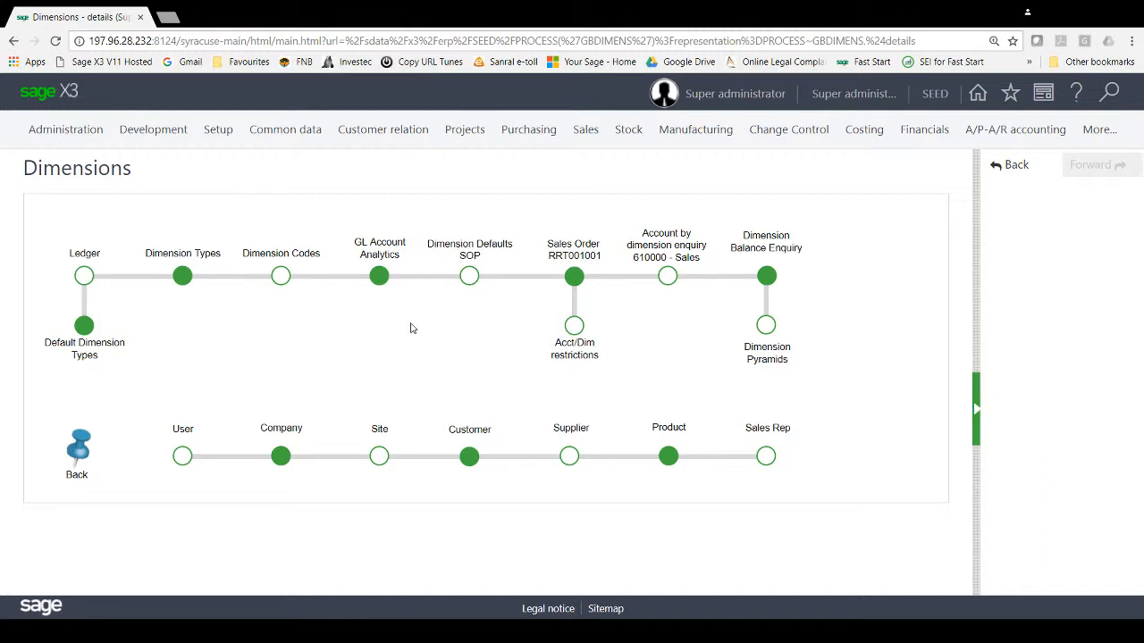
# Open the sales rep order entry and start a new order sold to Tile Warehouse, collapsing the orders list
pyautogui.click(577, 280)
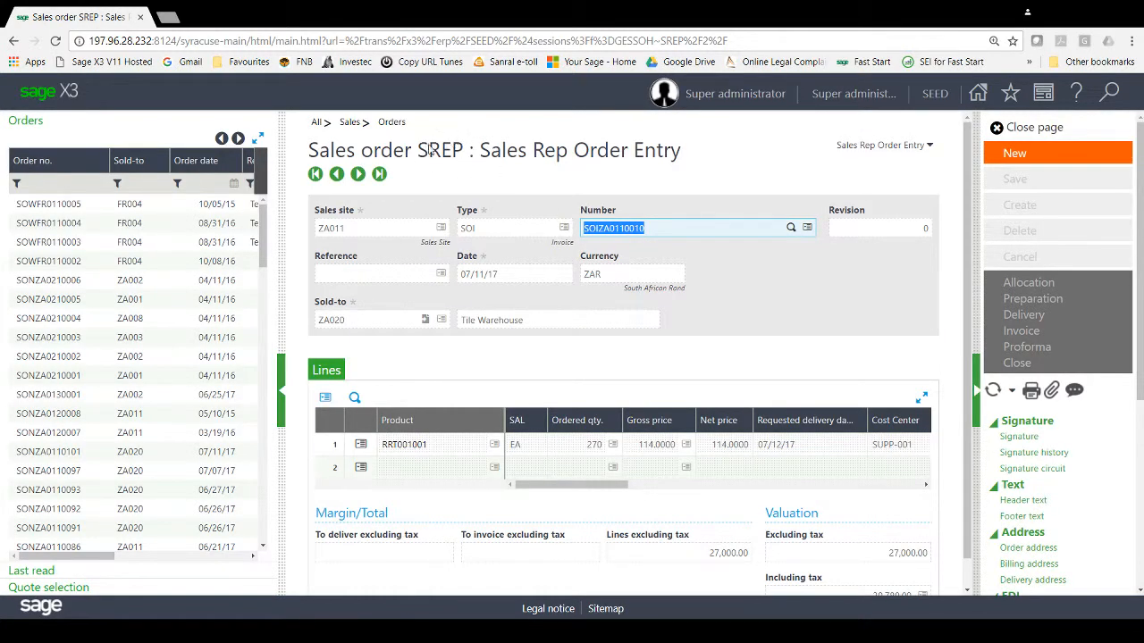
pyautogui.click(1017, 157)
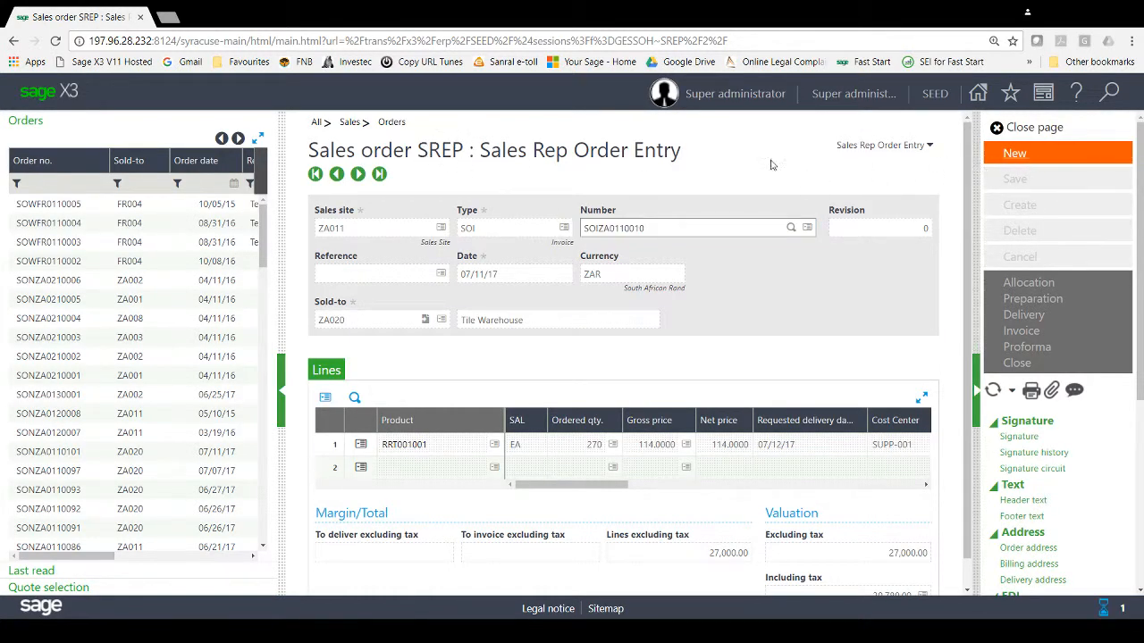
pyautogui.click(279, 382)
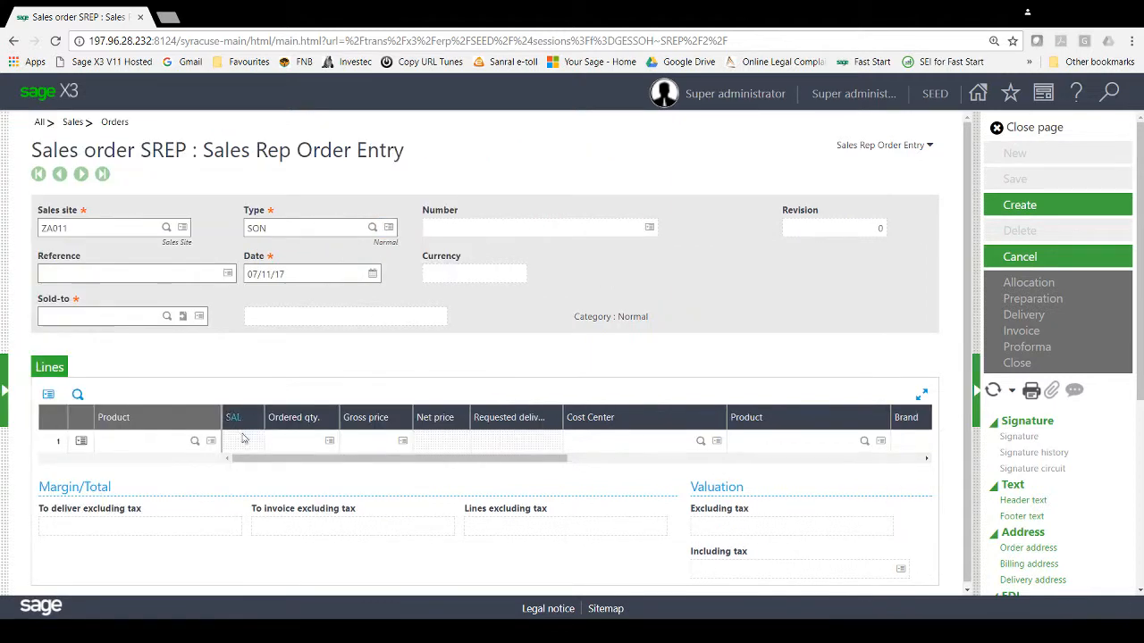
pyautogui.click(72, 318)
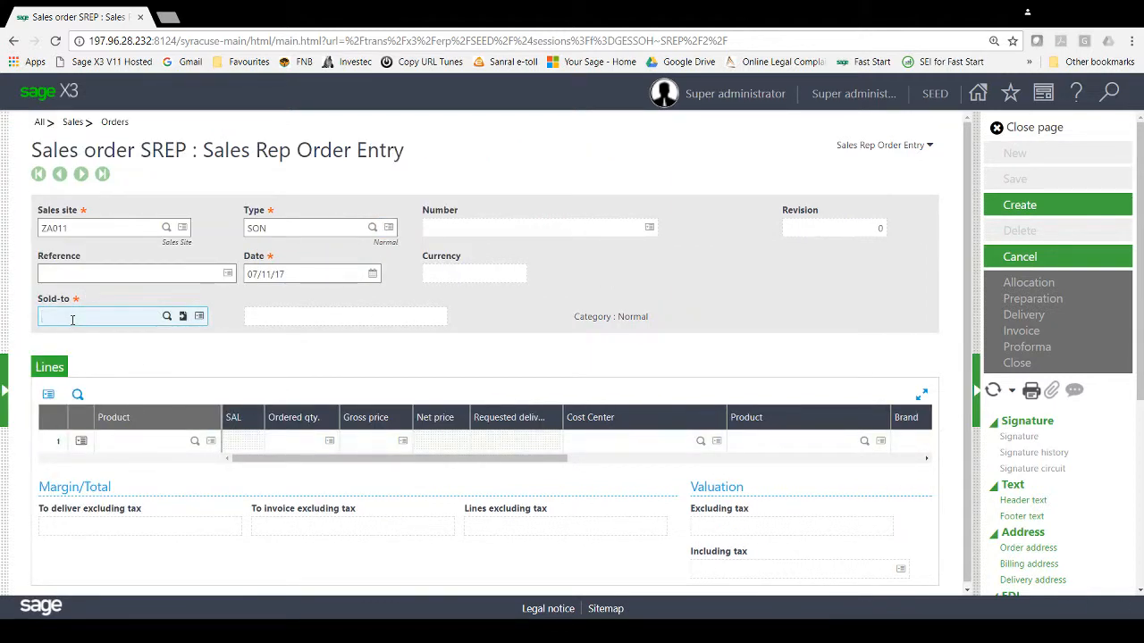
pyautogui.write('ZA020')
pyautogui.press('Tab')
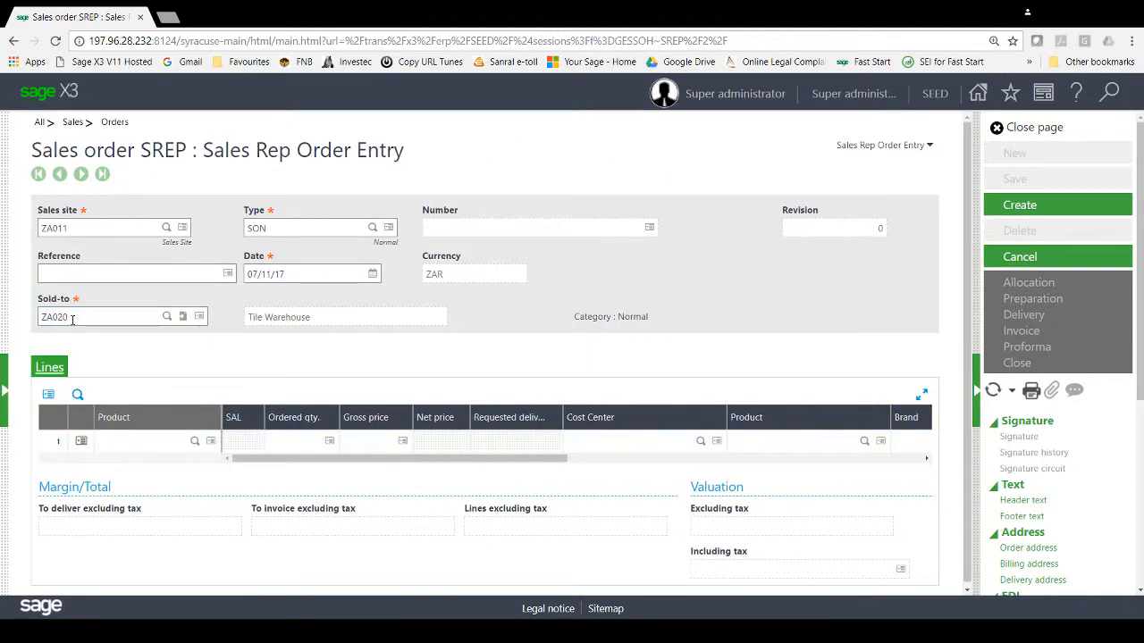
# Add an order line for product RRT001001 with quantity 100, keeping the default price and dimensions, and dismiss the field error
pyautogui.click(148, 443)
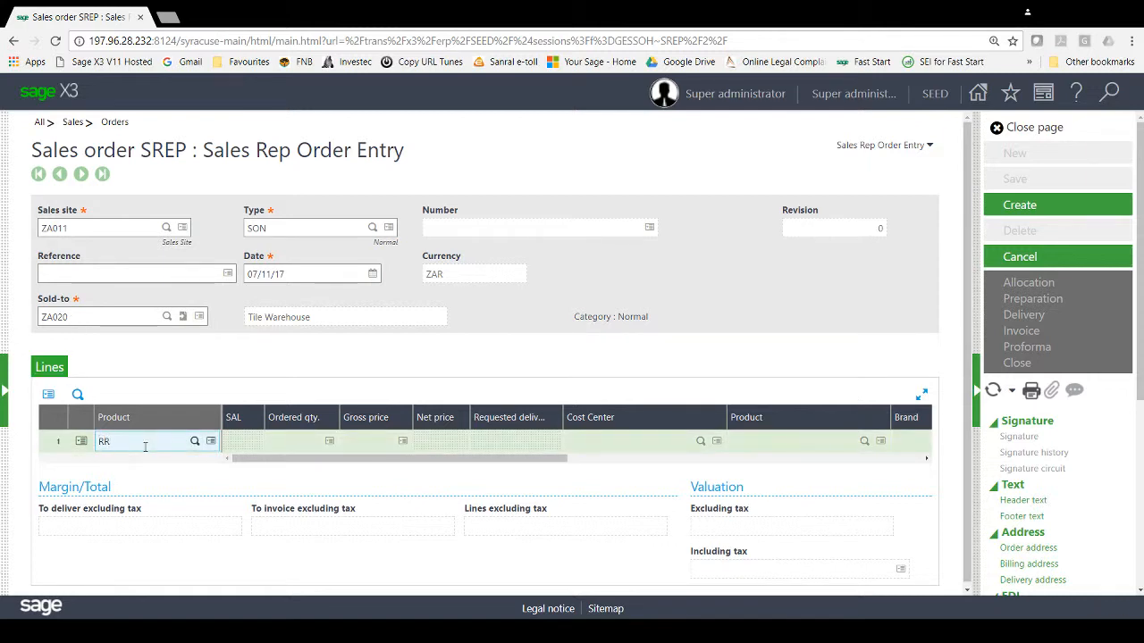
pyautogui.press('Tab')
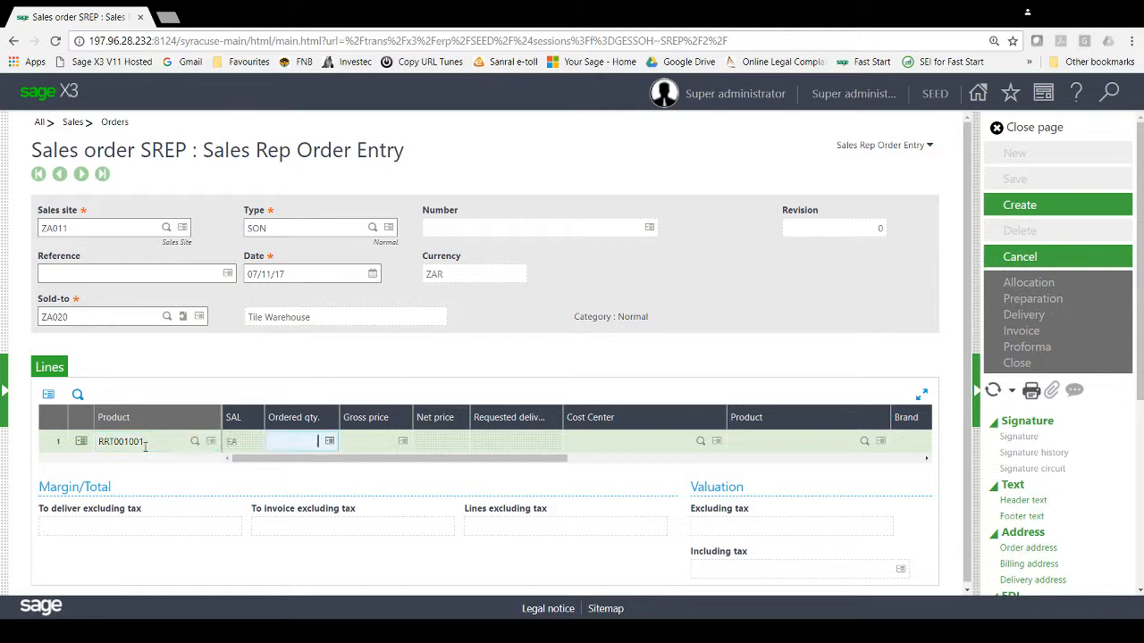
pyautogui.press('Tab')
pyautogui.press('Tab')
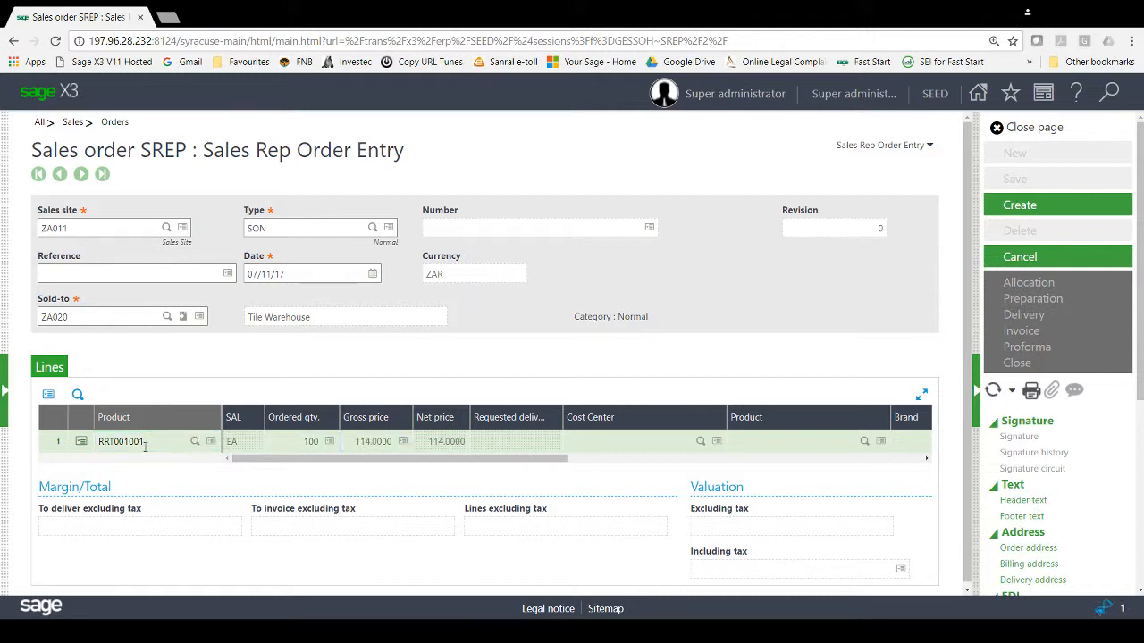
pyautogui.press('Tab')
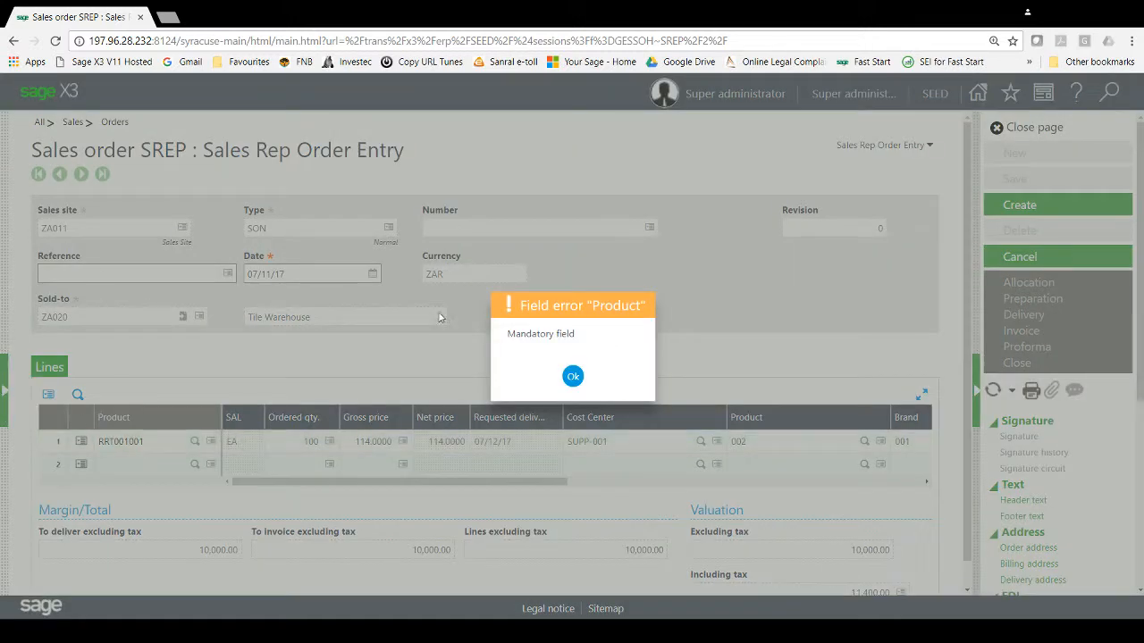
pyautogui.click(573, 379)
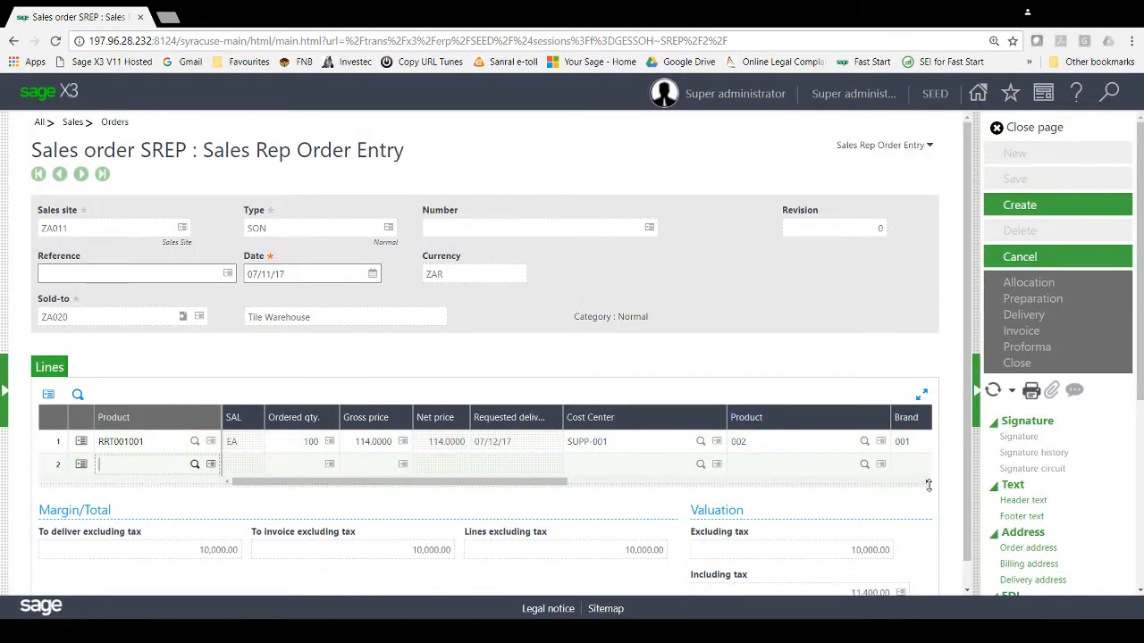
# Examine the order line's dimensions, from Cost Center and Product through Brand, Sales Region and Customer, dismissing any field error
pyautogui.moveTo(928, 484); pyautogui.dragTo(928, 483)
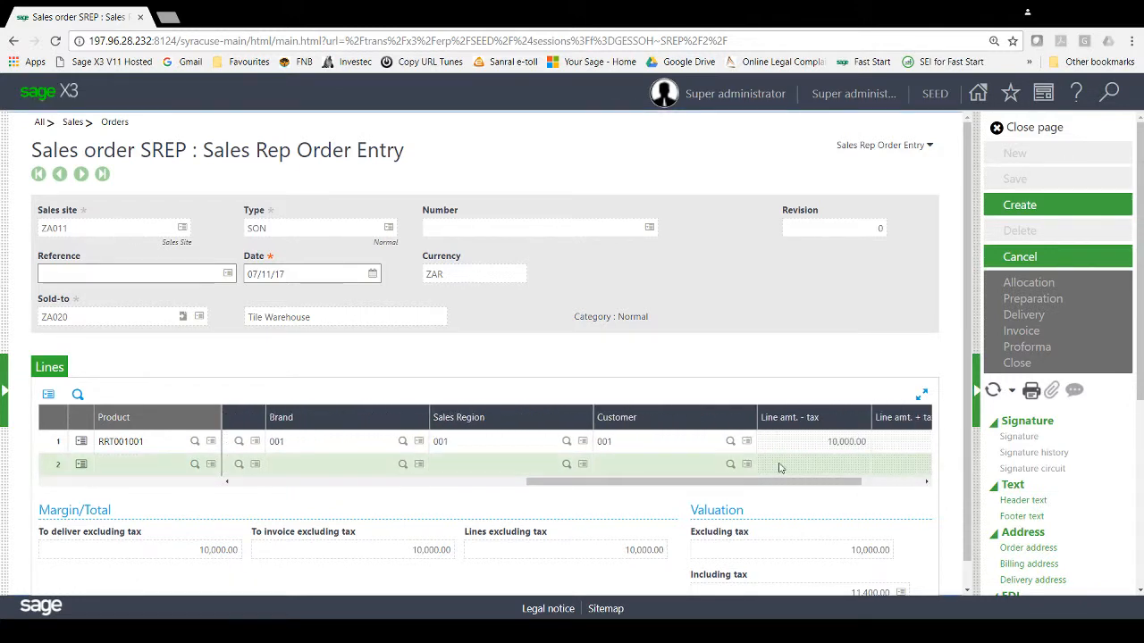
pyautogui.click(617, 449)
pyautogui.click(573, 376)
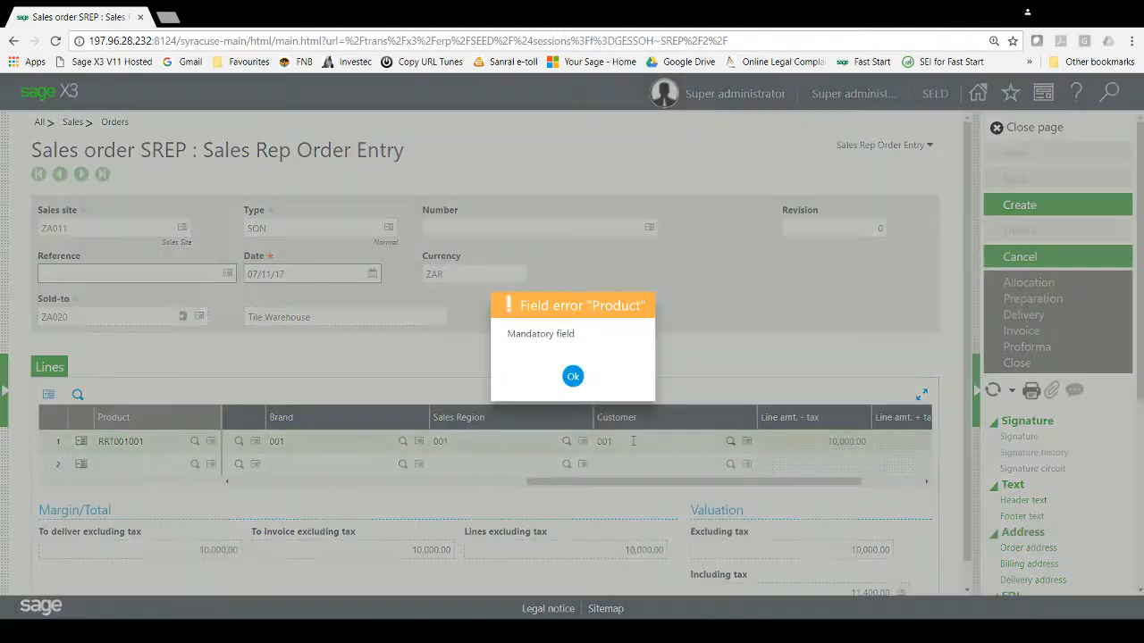
pyautogui.click(572, 379)
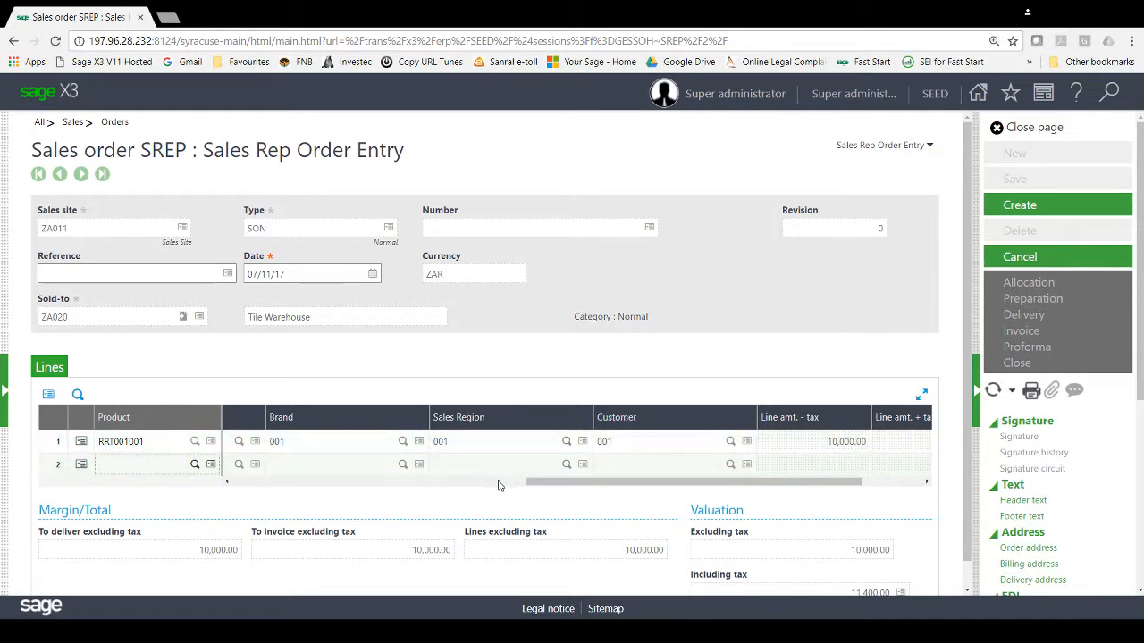
pyautogui.moveTo(537, 487); pyautogui.dragTo(250, 487)
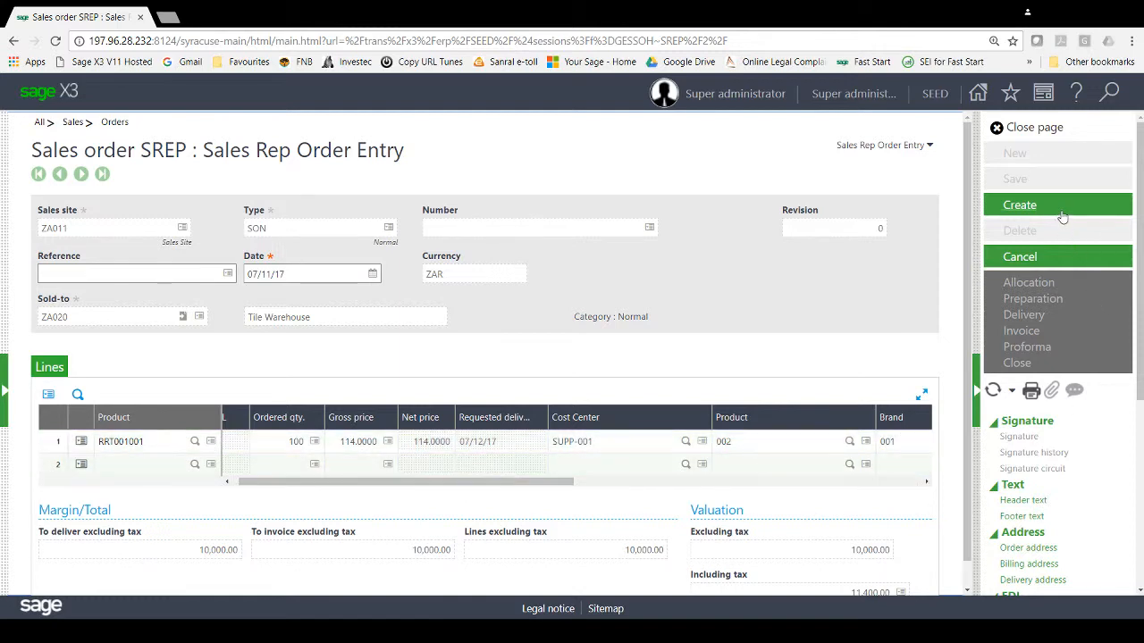
# Abandon the new sales order without creating it and open the account by dimension inquiry for sales account 610000
pyautogui.click(1010, 129)
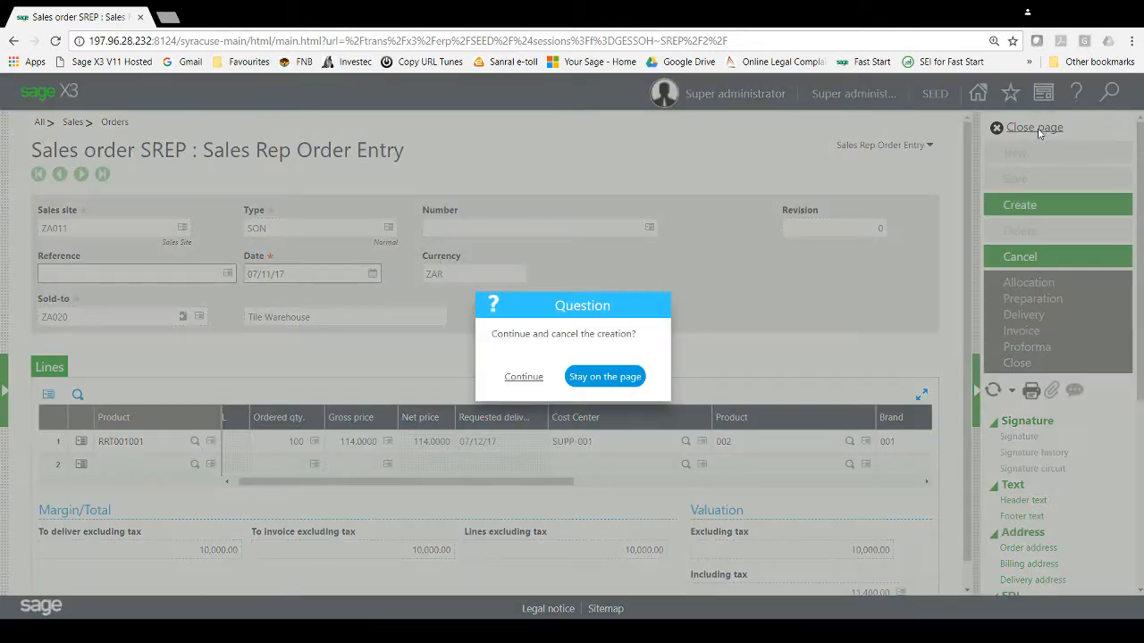
pyautogui.click(524, 378)
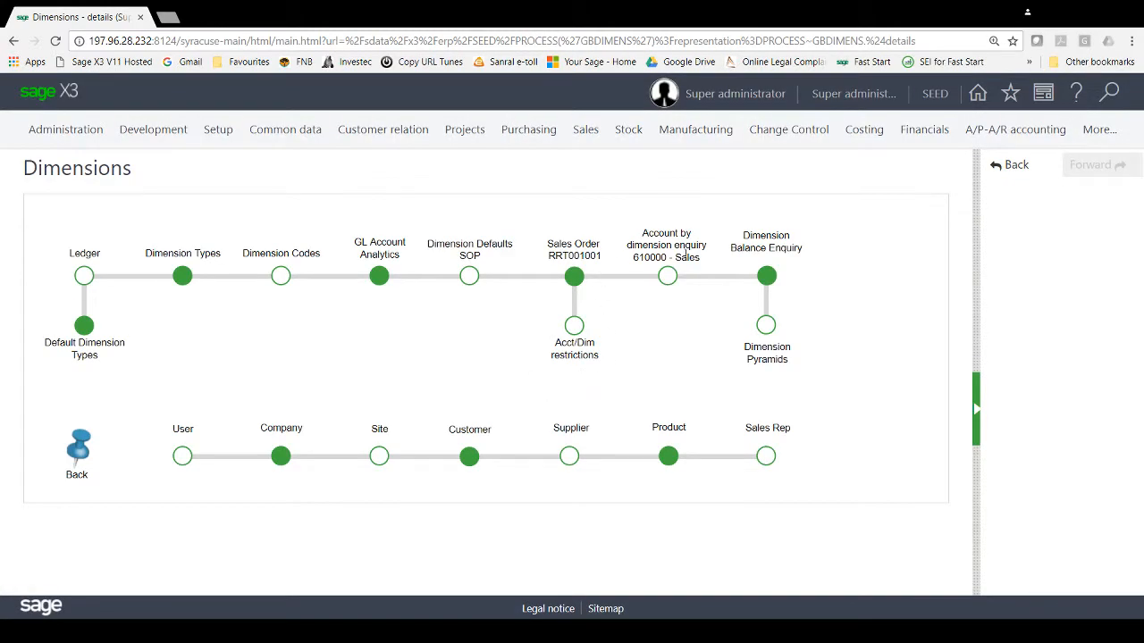
pyautogui.click(667, 280)
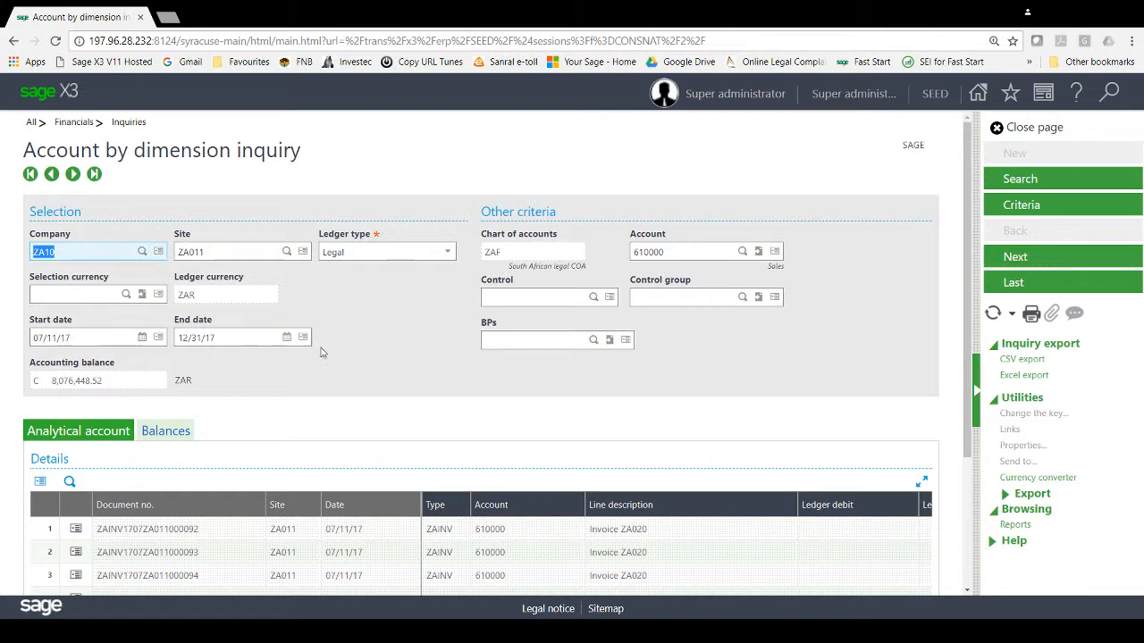
# Examine the inquiry's invoice lines, from Ledger credit and Cost Center through Market, Product, Brand, Sales Region, Customer and Project, and close the inquiry
pyautogui.click(979, 194)
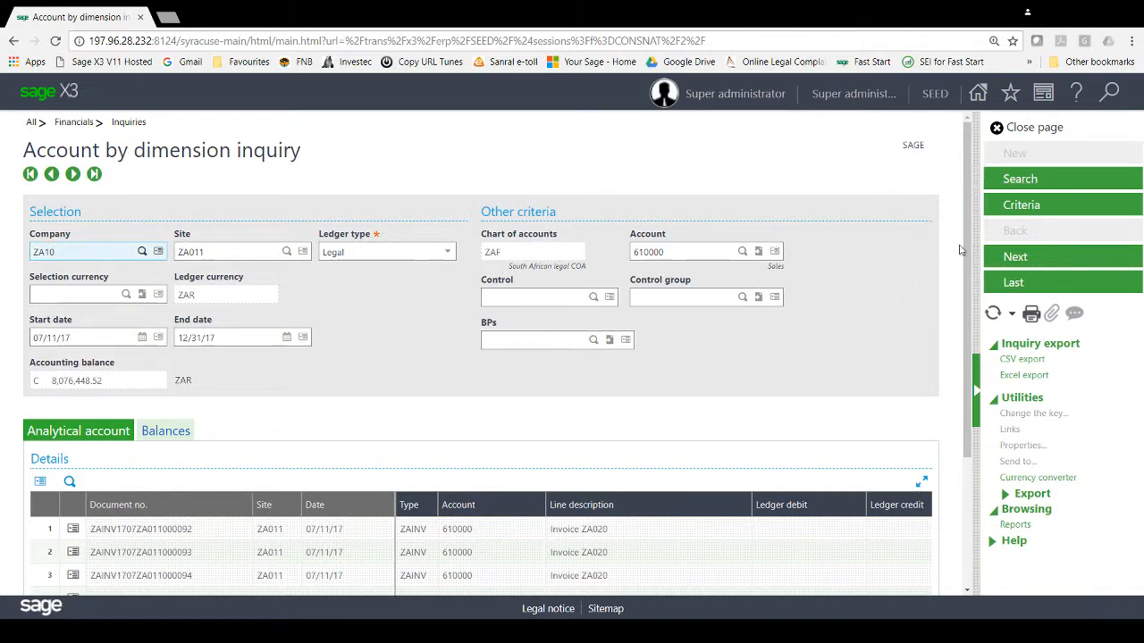
pyautogui.scroll(-3, 967, 235)
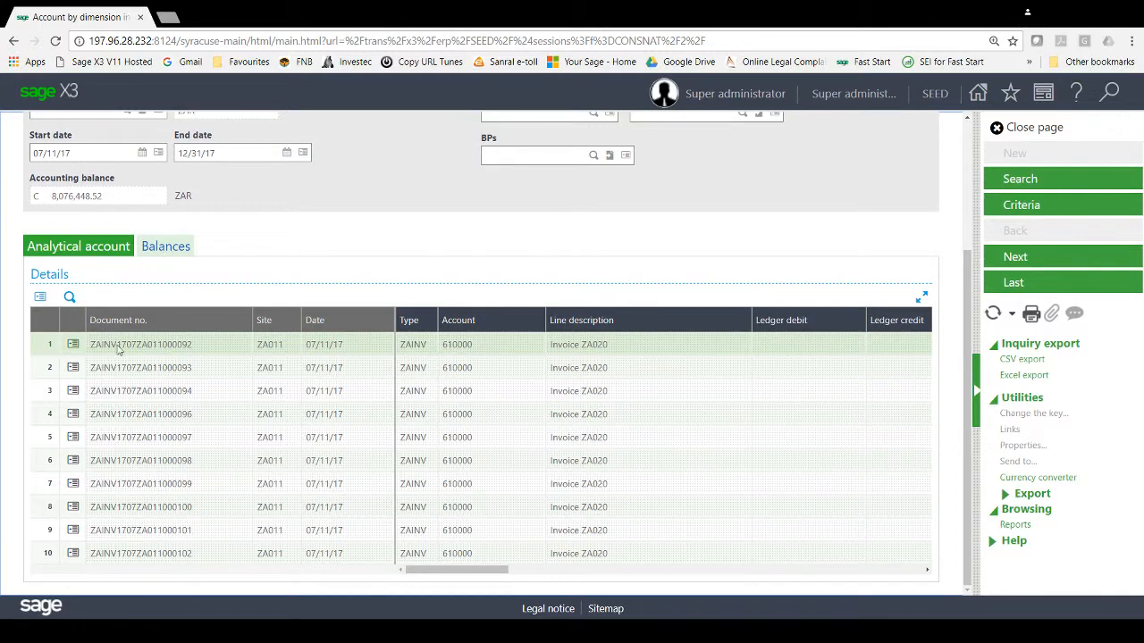
pyautogui.click(49, 344)
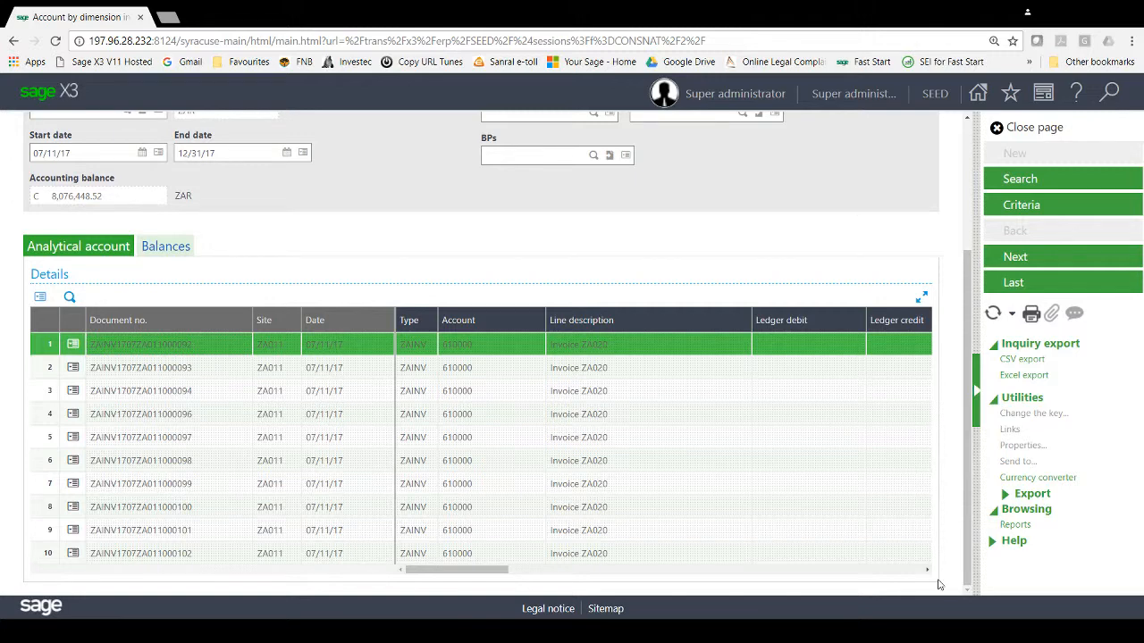
pyautogui.click(927, 570)
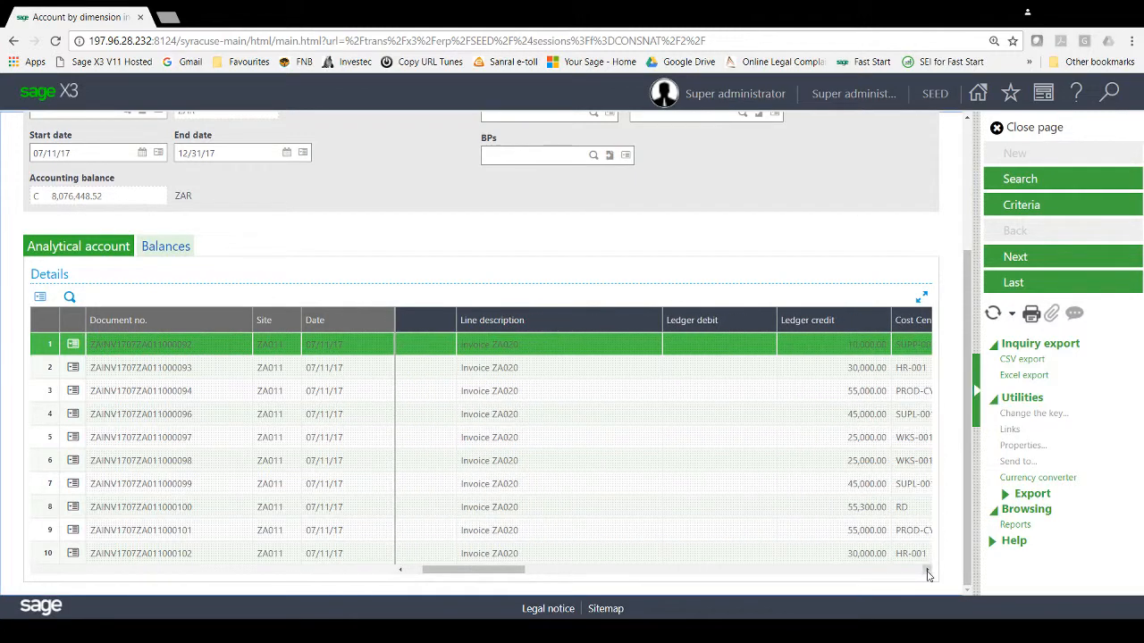
pyautogui.moveTo(483, 572); pyautogui.dragTo(462, 575)
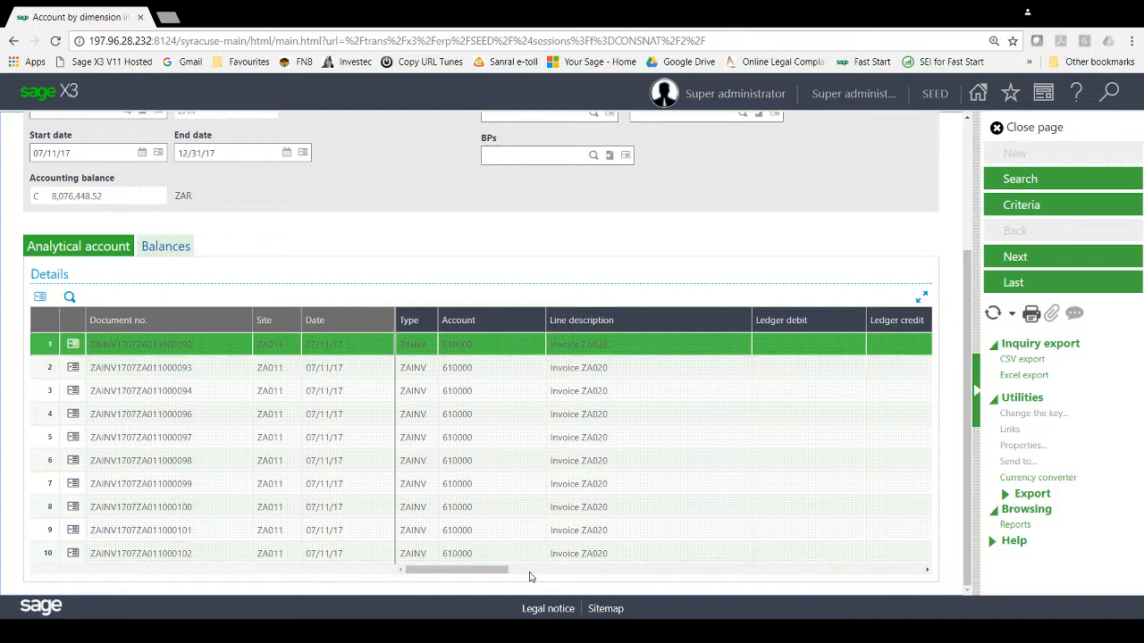
pyautogui.click(928, 570)
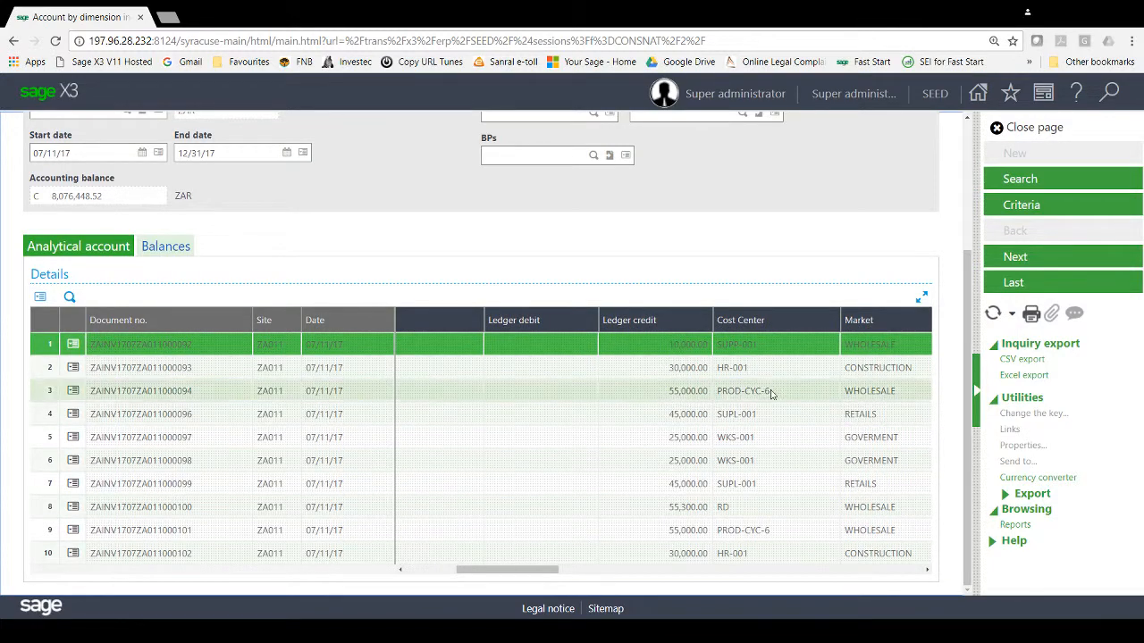
pyautogui.click(927, 571)
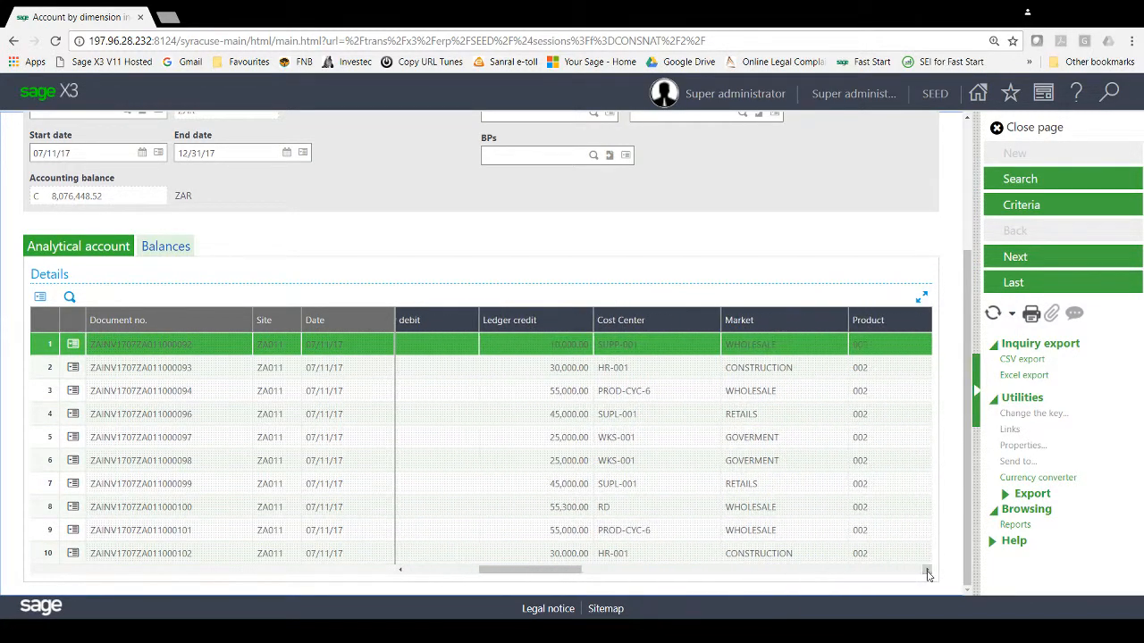
pyautogui.click(928, 572)
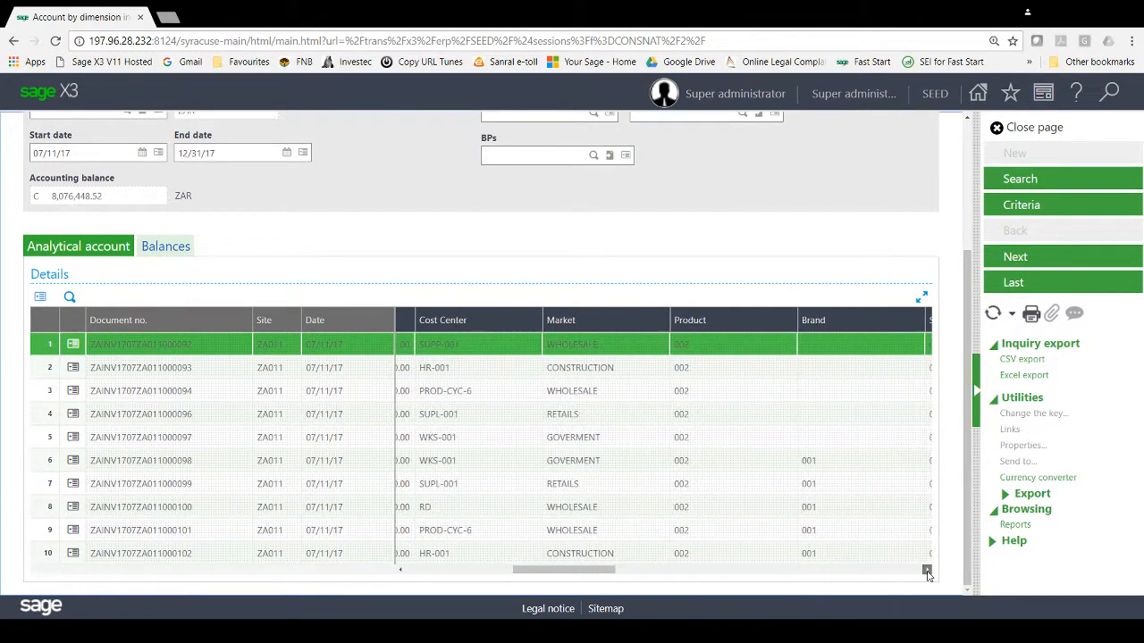
pyautogui.click(927, 572)
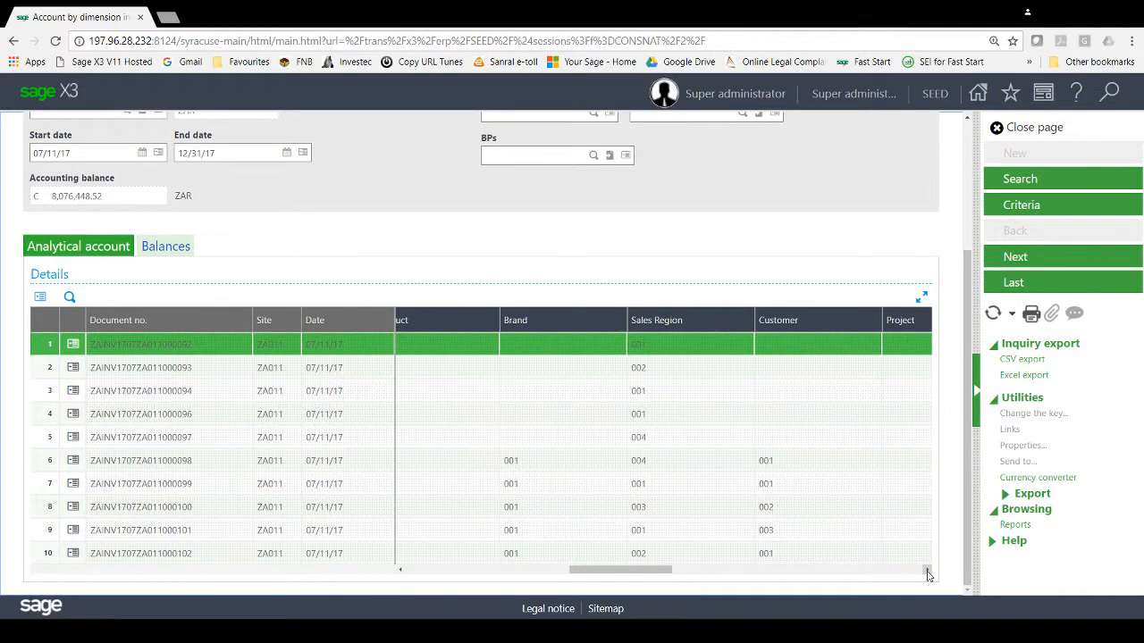
pyautogui.click(927, 573)
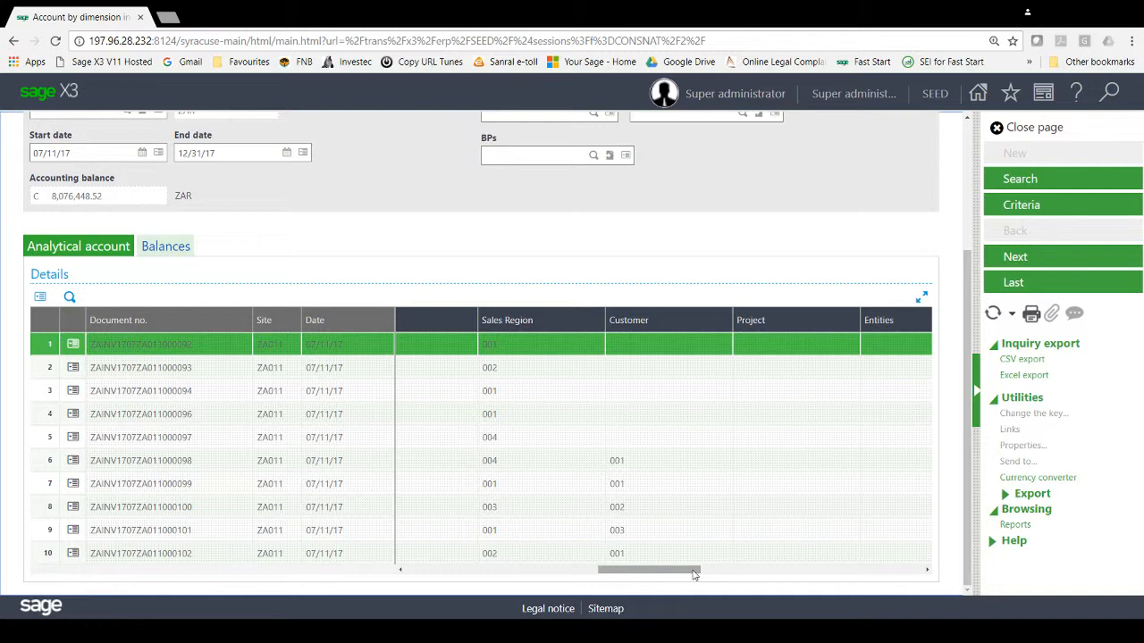
pyautogui.moveTo(695, 574); pyautogui.dragTo(507, 580)
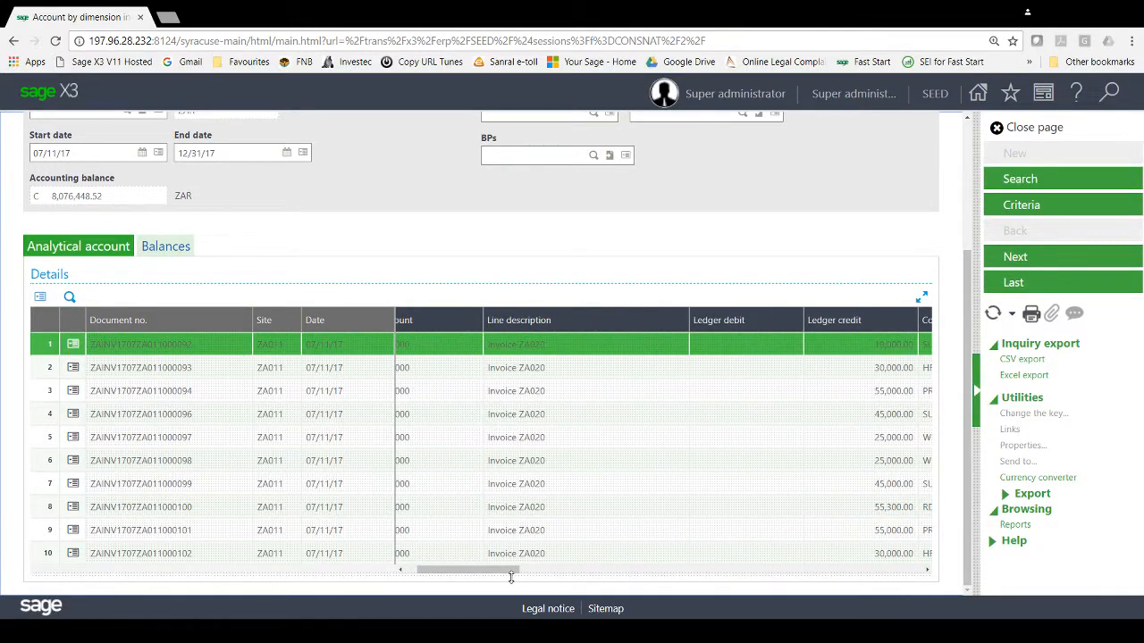
pyautogui.click(1034, 128)
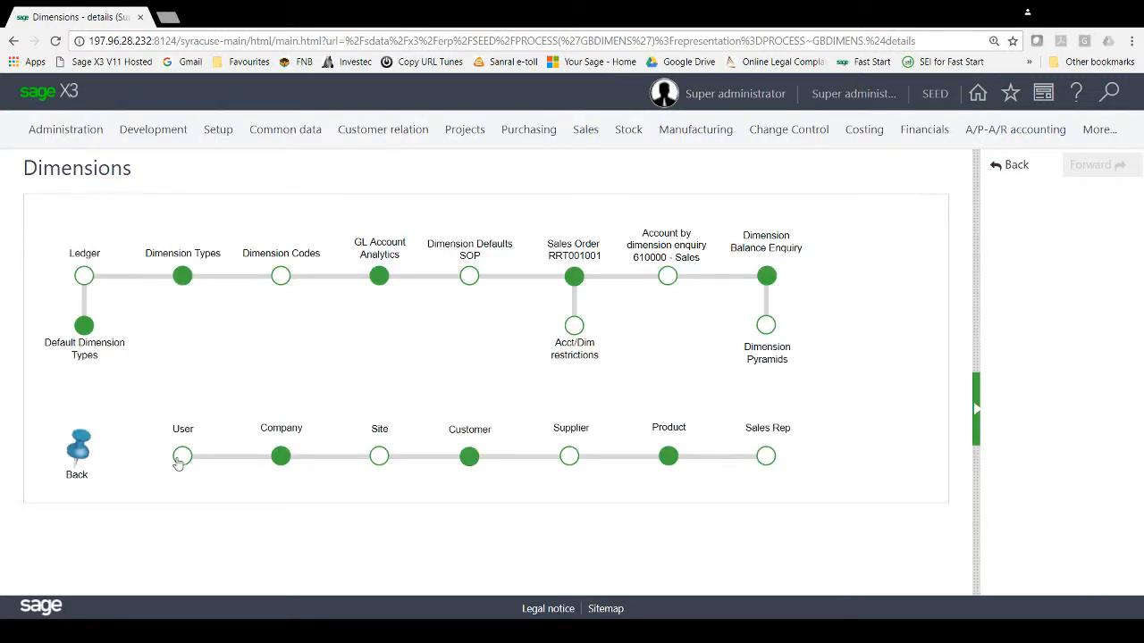
# Open site ZA011, review the analytical dimensions in its accounting settings, including Sales Region, and close the page
pyautogui.click(379, 458)
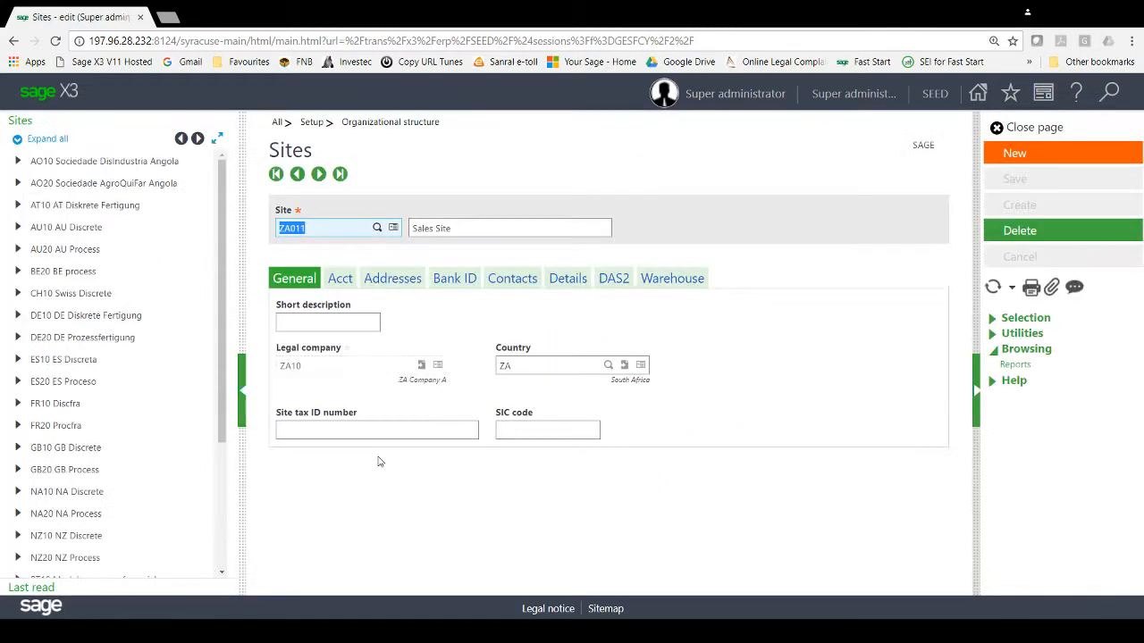
pyautogui.click(350, 283)
pyautogui.scroll(-3, 731, 432)
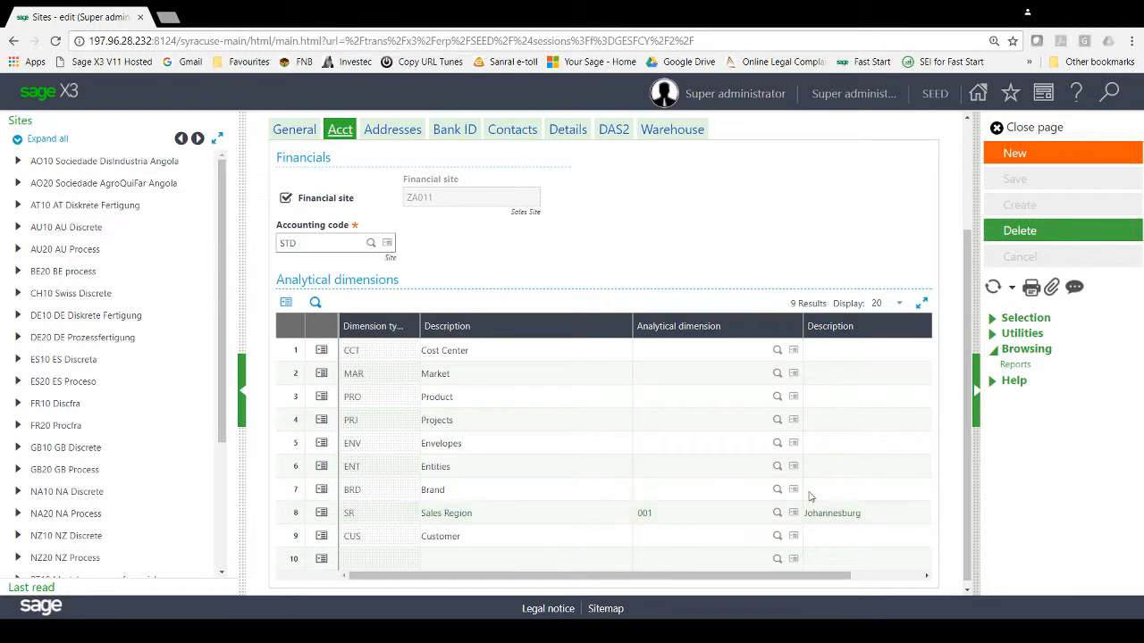
pyautogui.click(1052, 132)
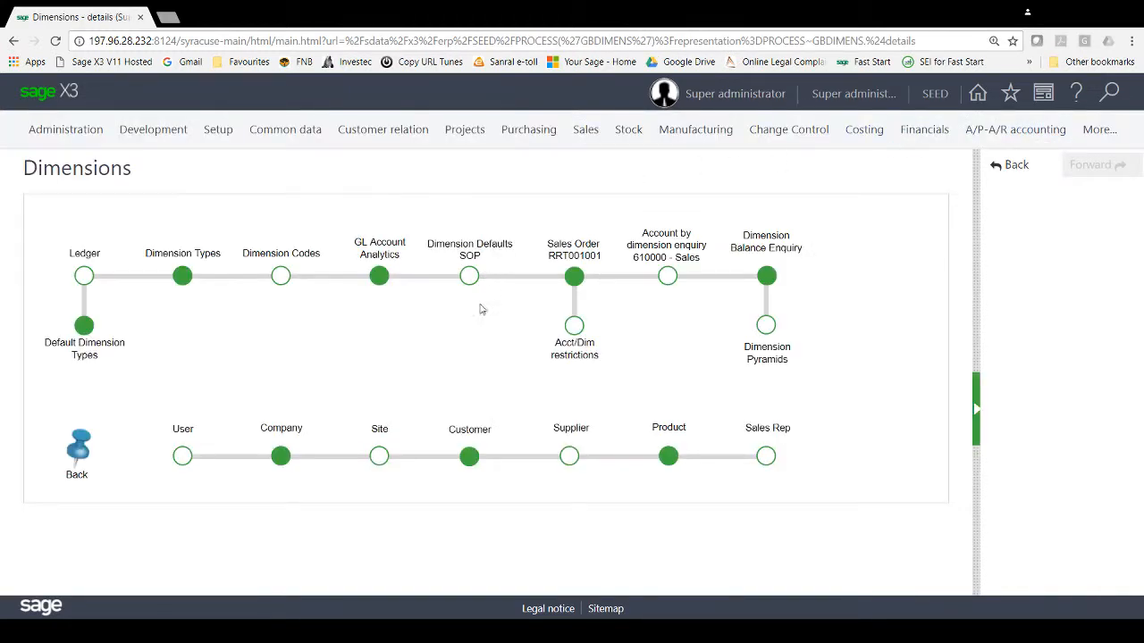
# Open the Tile Warehouse customer record, review the Market and Customer dimensions in its financial settings, and close the page
pyautogui.click(470, 460)
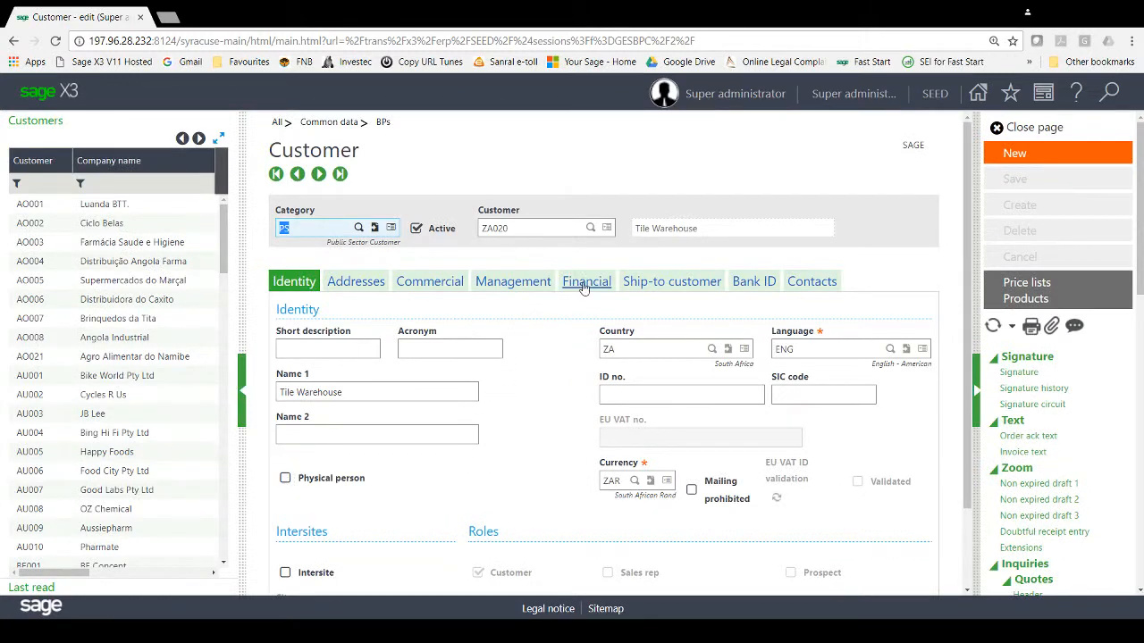
pyautogui.click(585, 283)
pyautogui.scroll(-4, 665, 336)
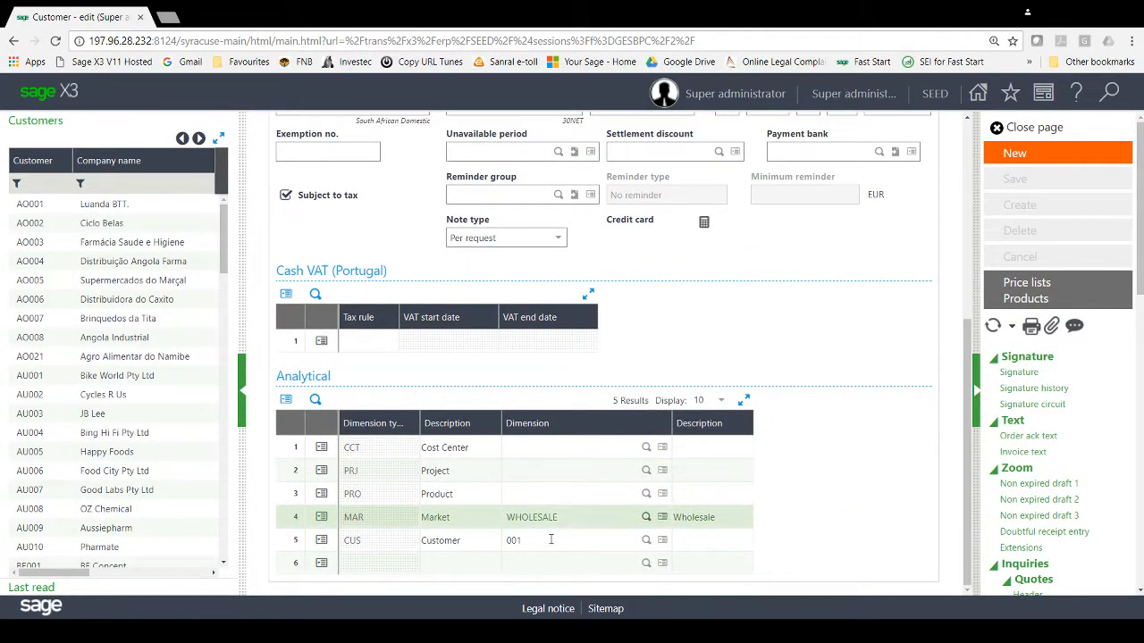
pyautogui.scroll(5, 576, 447)
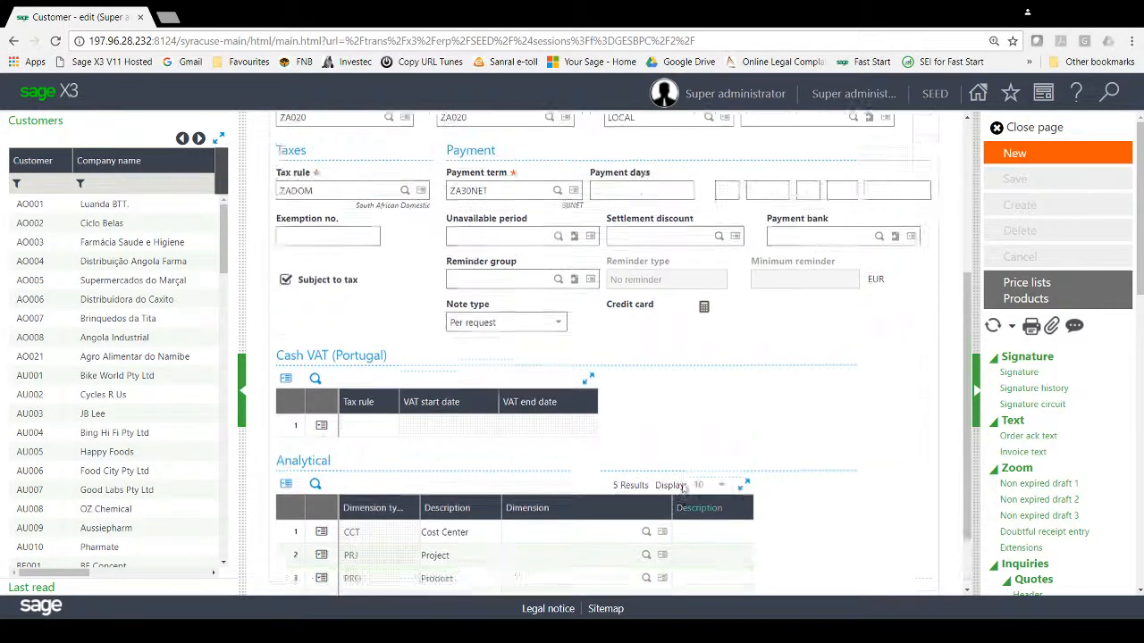
pyautogui.click(1046, 130)
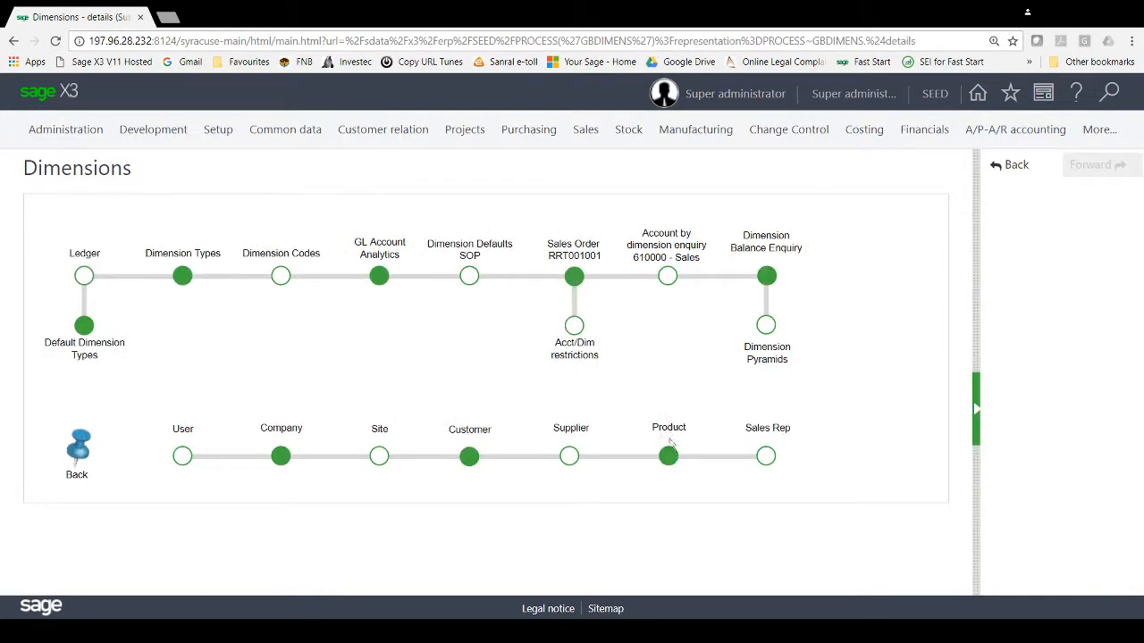
# Open product RRT001001, review the analytical dimensions and their descriptions in its financial settings at full width, and close the page
pyautogui.click(669, 463)
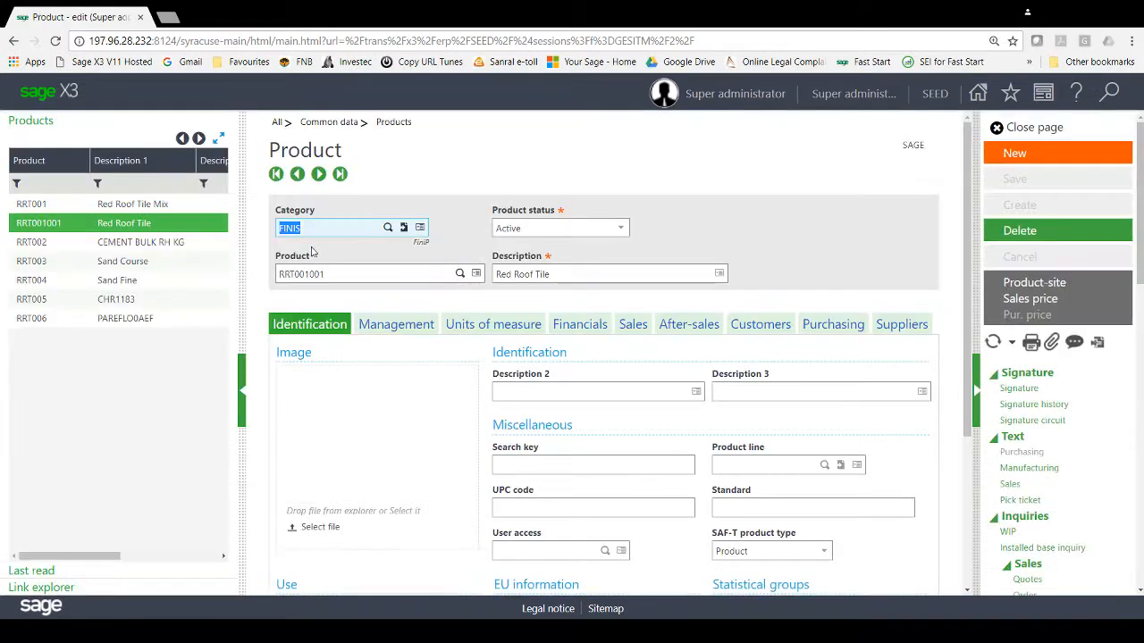
pyautogui.click(597, 332)
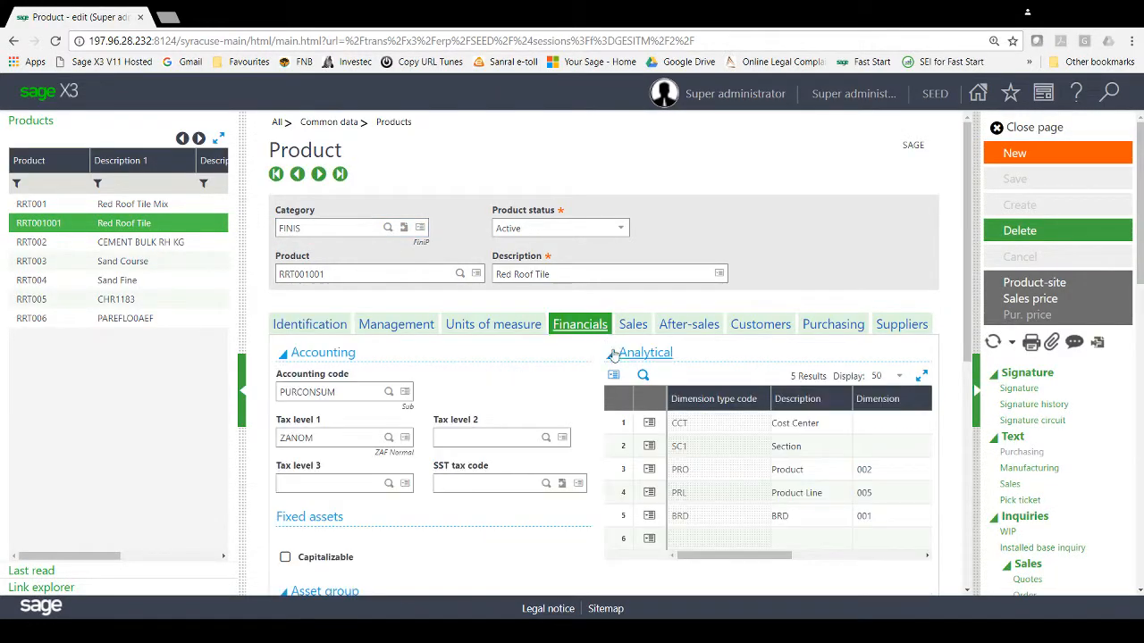
pyautogui.scroll(-1, 942, 402)
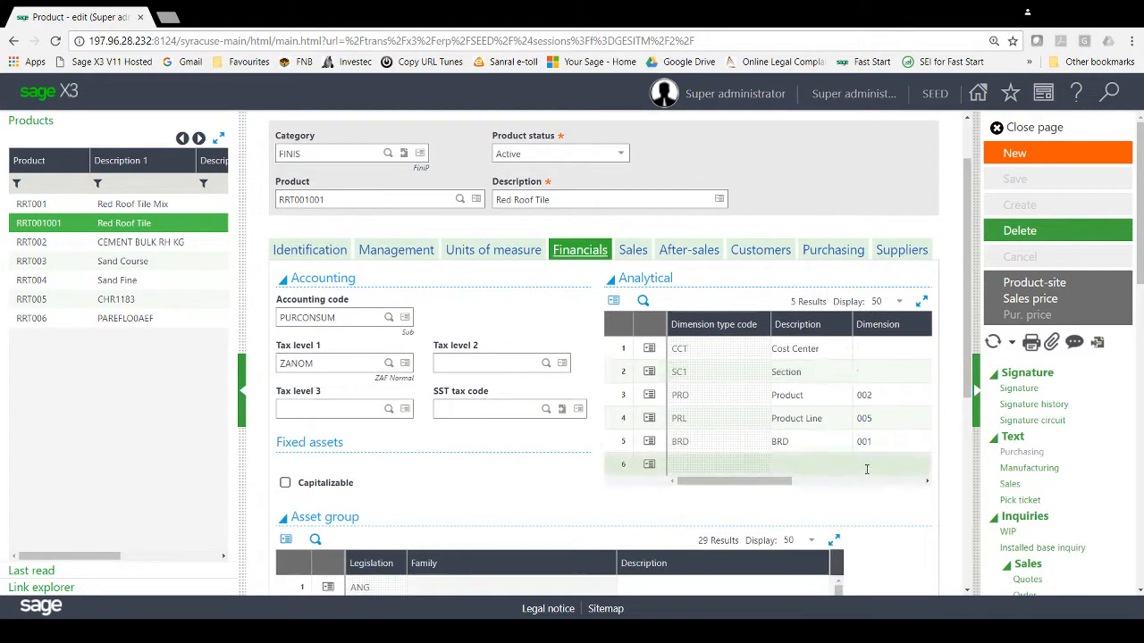
pyautogui.click(980, 393)
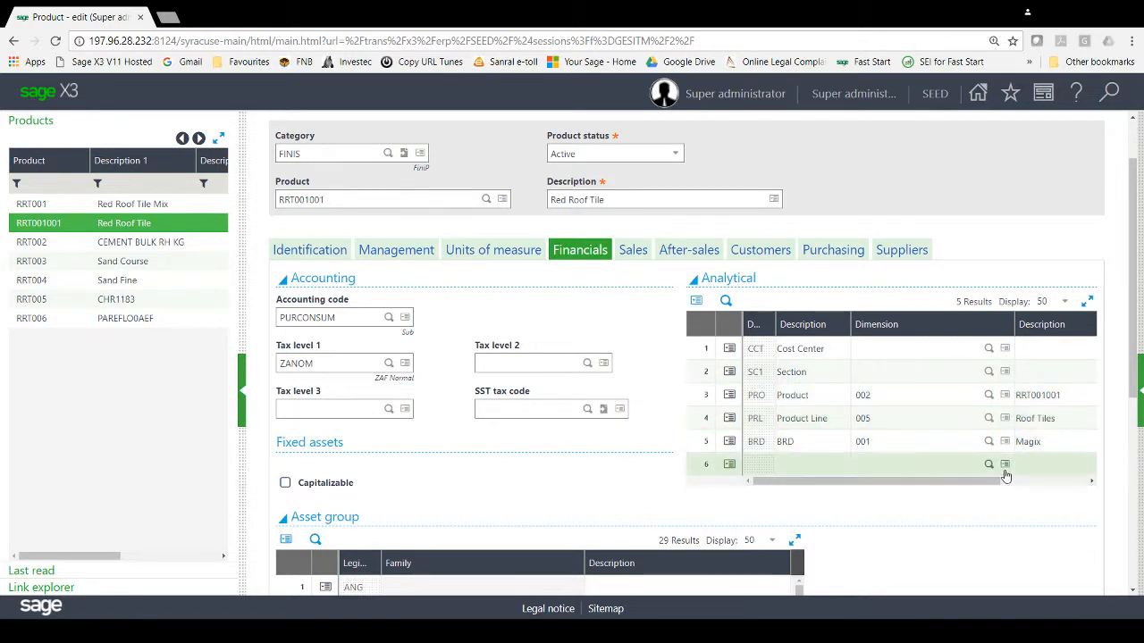
pyautogui.click(1141, 382)
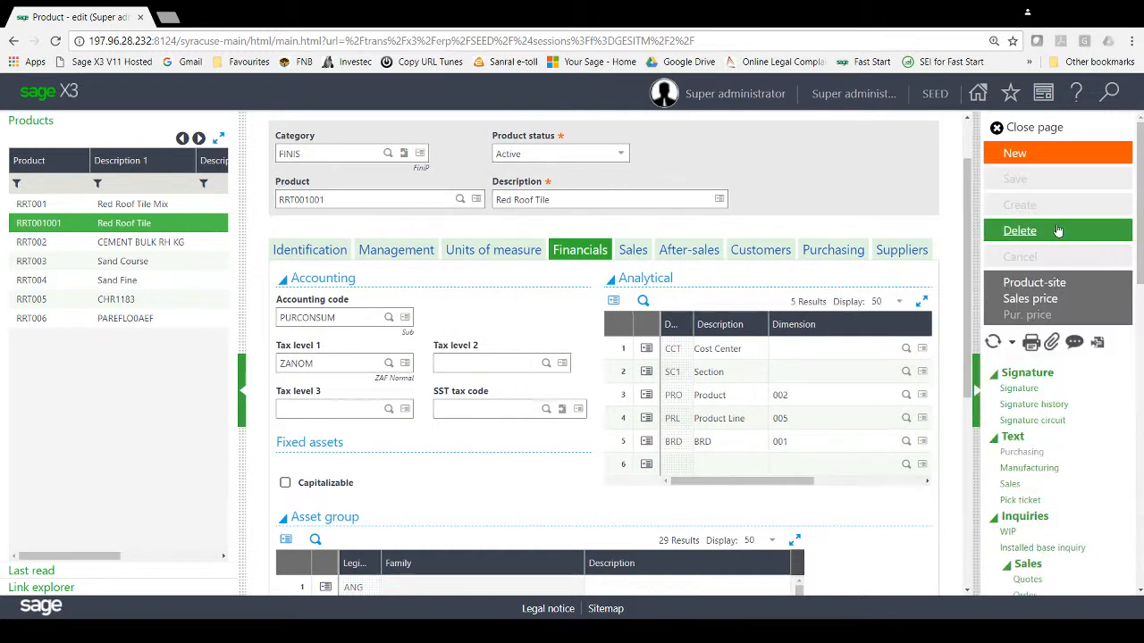
pyautogui.click(1047, 132)
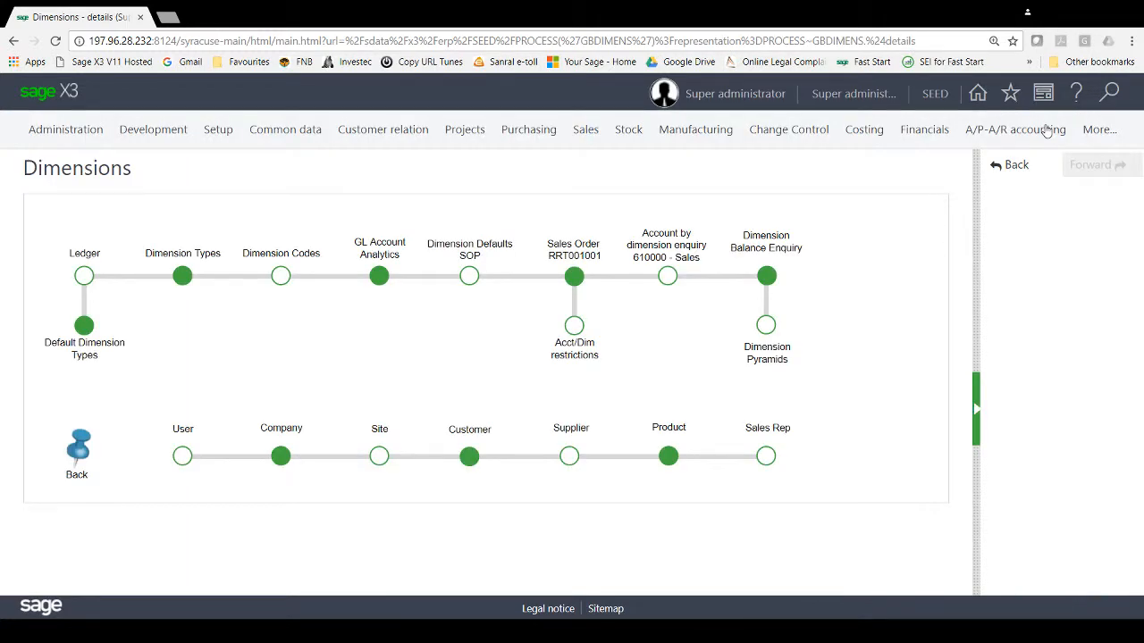